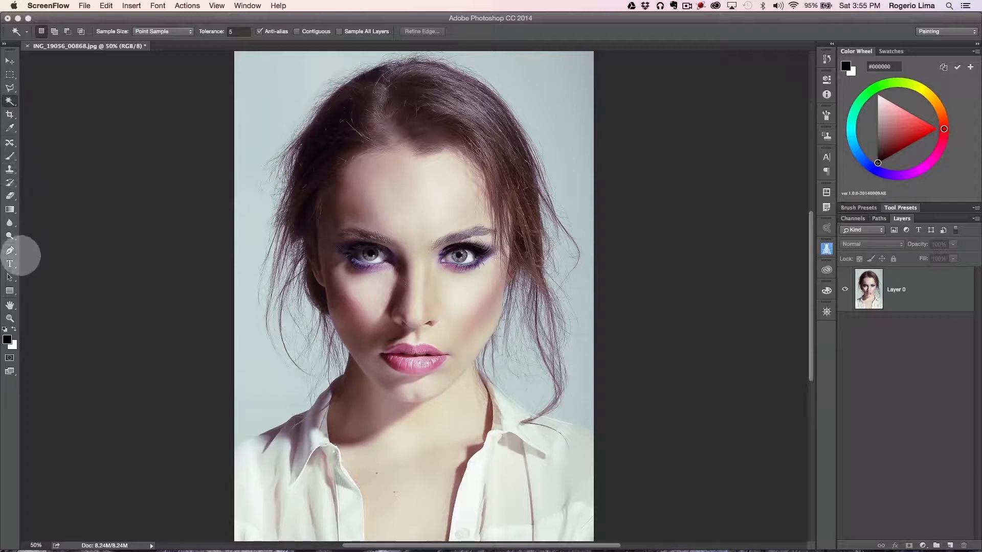
# Step: Draw a closed Pen path along both shoulders and neck, across the mouth, and around the lower body outside the canvas
pyautogui.click(10, 251)
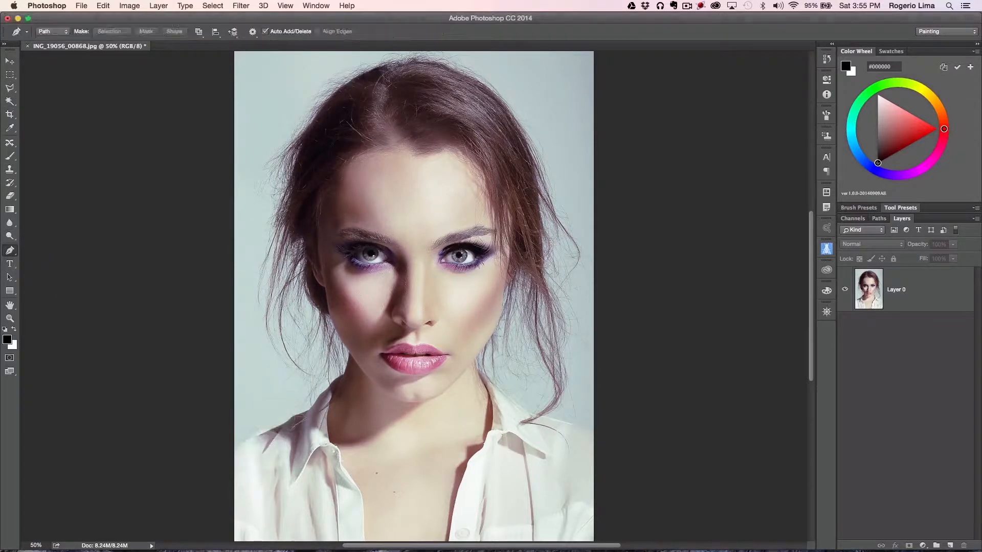
pyautogui.click(232, 449)
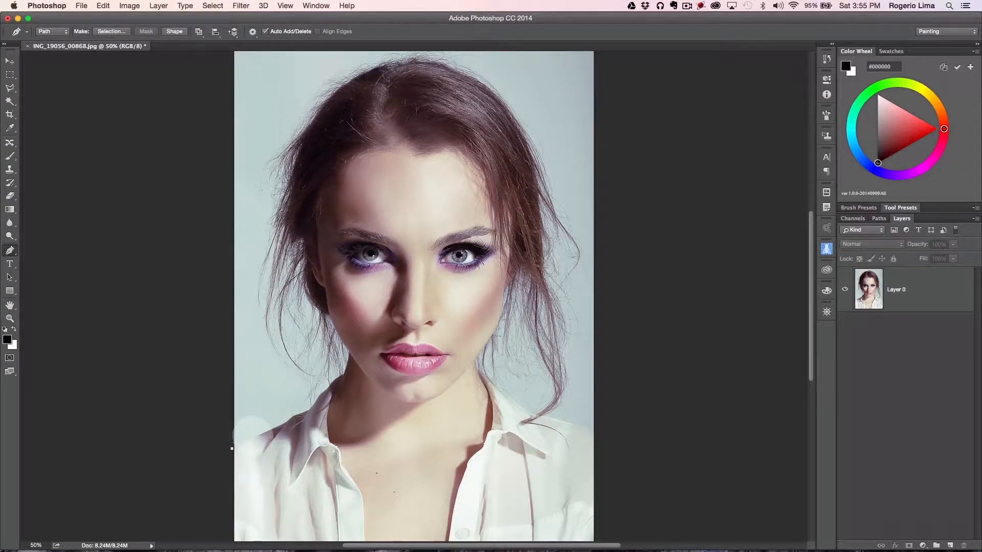
pyautogui.moveTo(253, 436); pyautogui.dragTo(466, 352)
pyautogui.moveTo(495, 382); pyautogui.dragTo(624, 436)
pyautogui.scroll(-5, 624, 436)
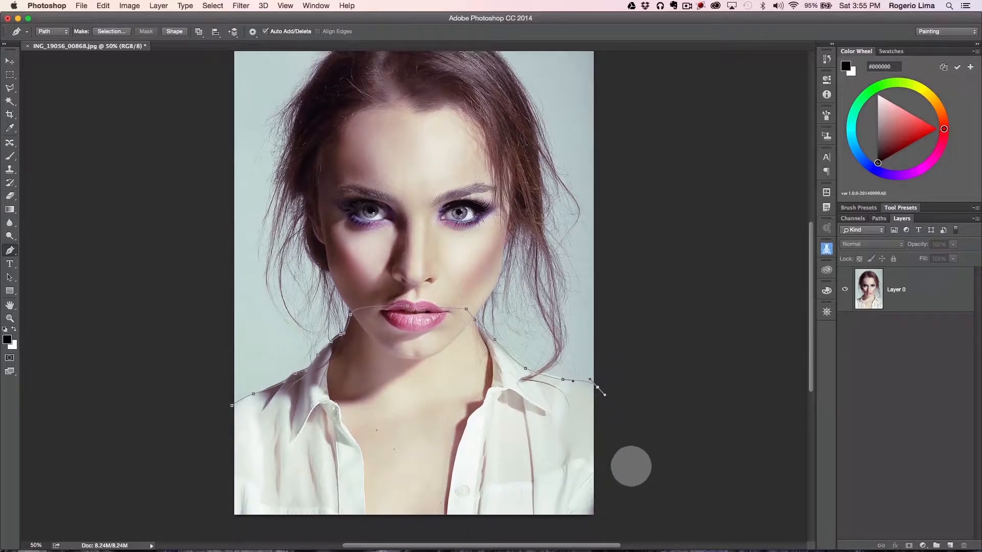
pyautogui.moveTo(616, 471); pyautogui.dragTo(551, 494)
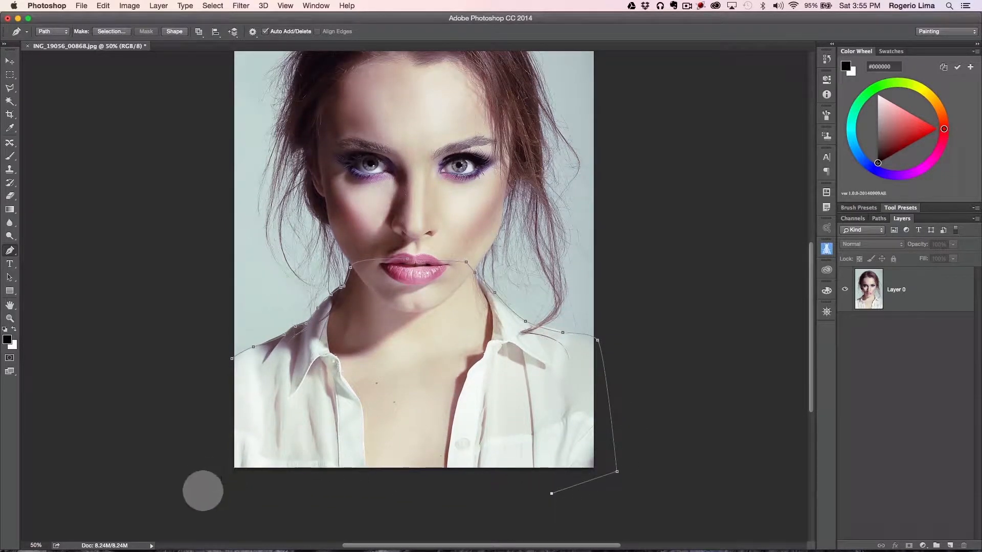
pyautogui.click(205, 490)
pyautogui.click(224, 380)
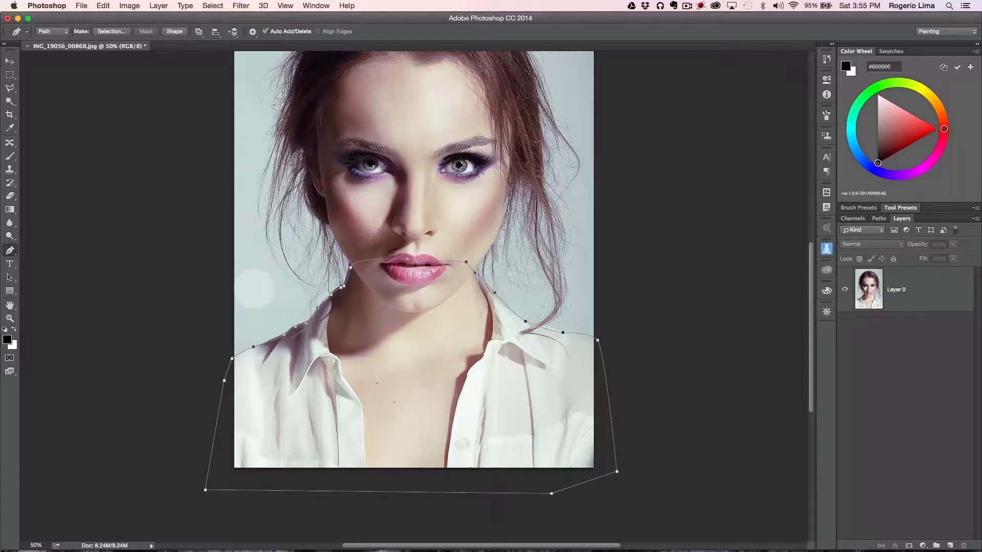
# Step: Draw a closed, curved Pen path over the loose hair and background beside the woman's left-hand jaw in the image
pyautogui.moveTo(283, 276); pyautogui.dragTo(225, 255)
pyautogui.moveTo(228, 291); pyautogui.dragTo(240, 296)
pyautogui.click(255, 290)
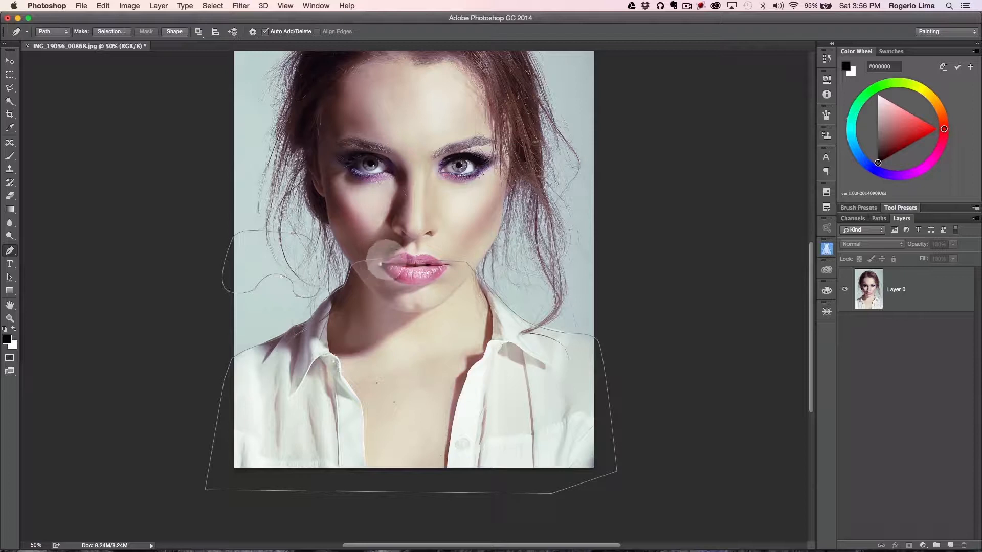
# Step: Trace the outline of the lips with a closed Pen path, curving it along the upper and lower lip
pyautogui.click(379, 264)
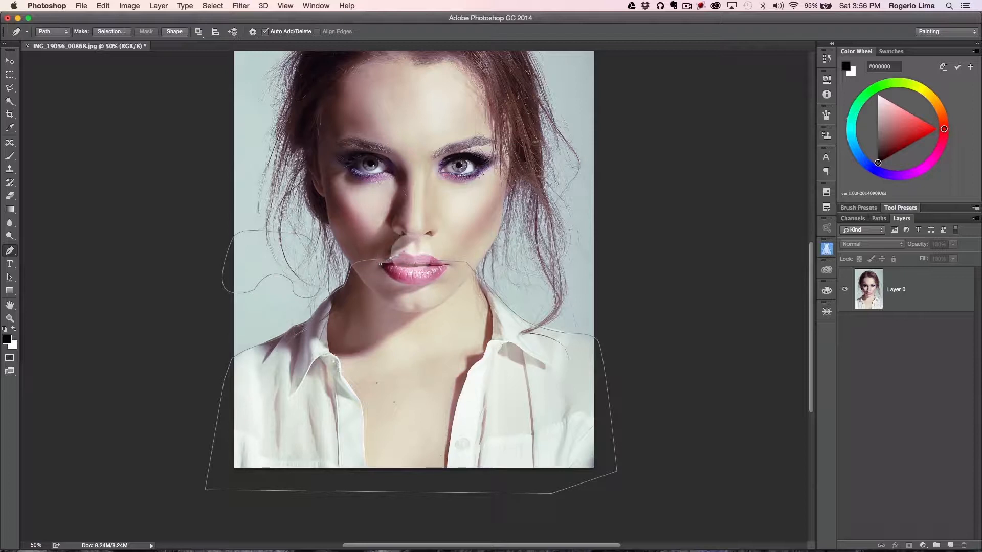
pyautogui.click(416, 256)
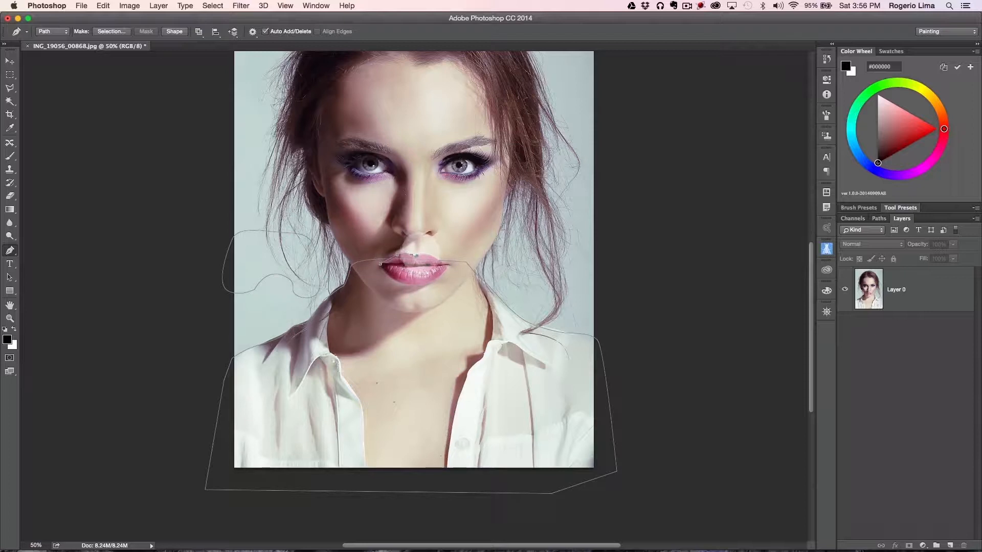
pyautogui.moveTo(426, 255); pyautogui.dragTo(431, 254)
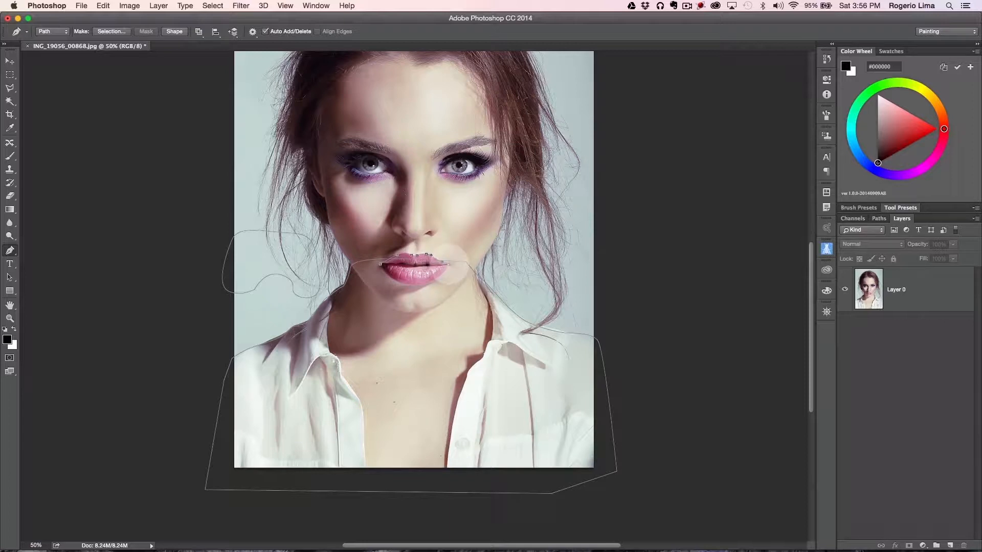
pyautogui.click(450, 265)
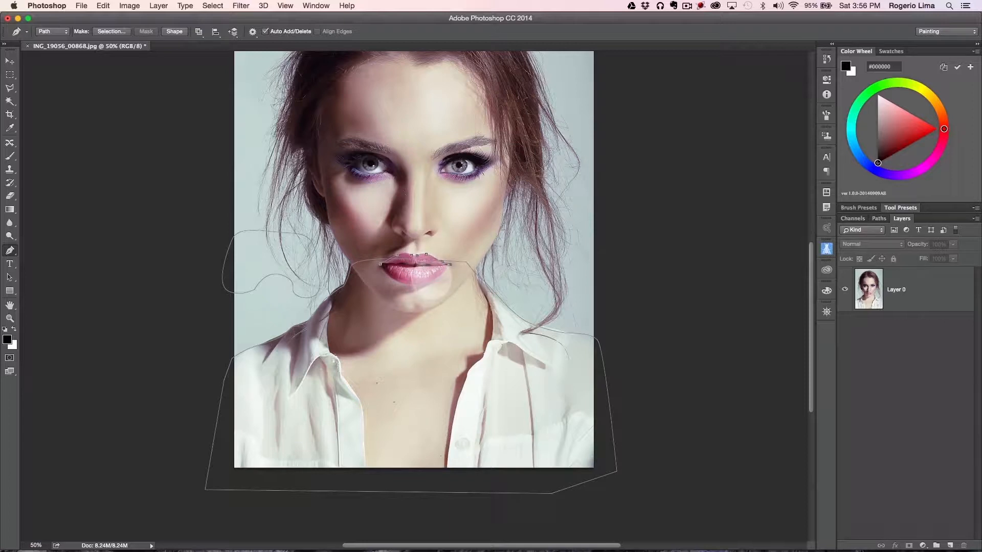
pyautogui.moveTo(432, 281); pyautogui.dragTo(425, 285)
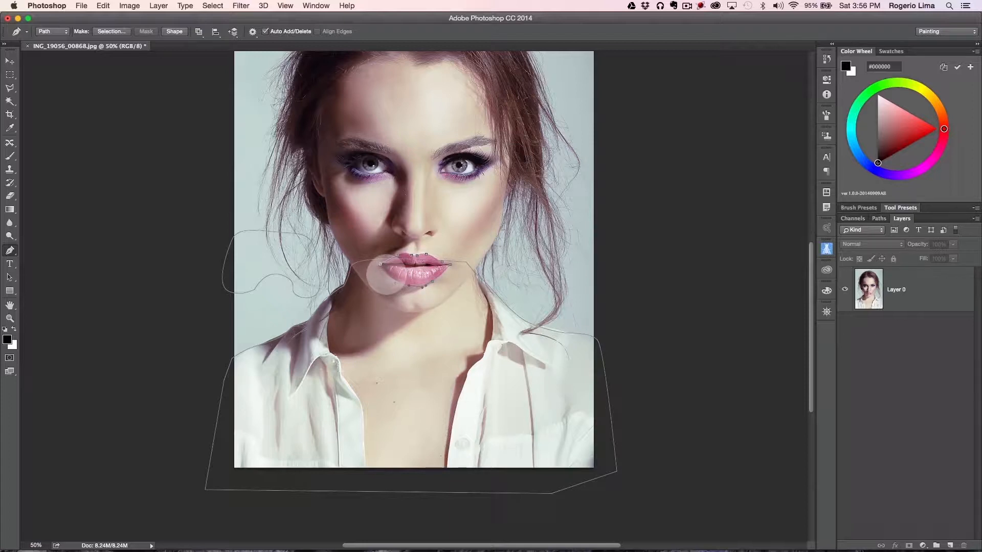
pyautogui.click(380, 264)
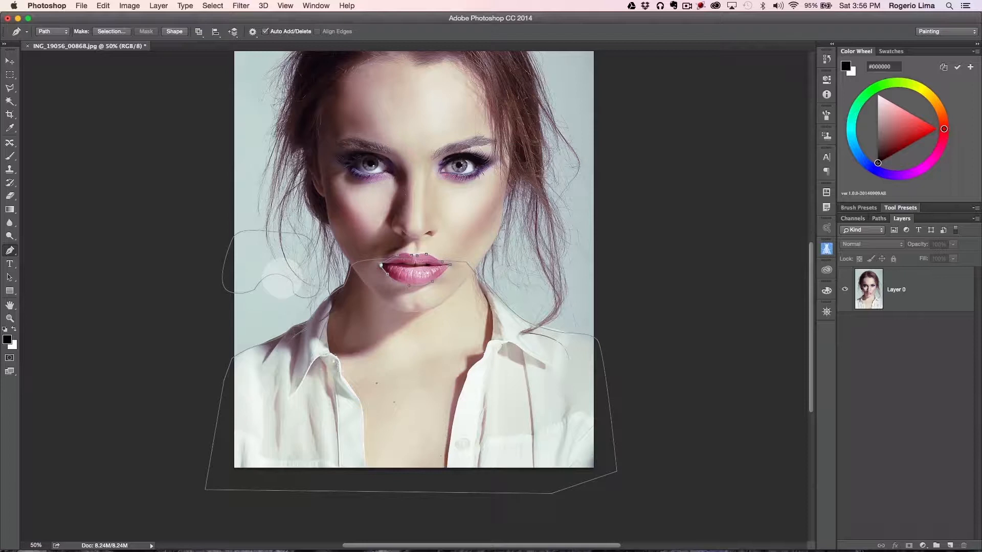
# Step: Convert the drawn paths into a selection and deselect it
pyautogui.press('super+Return')
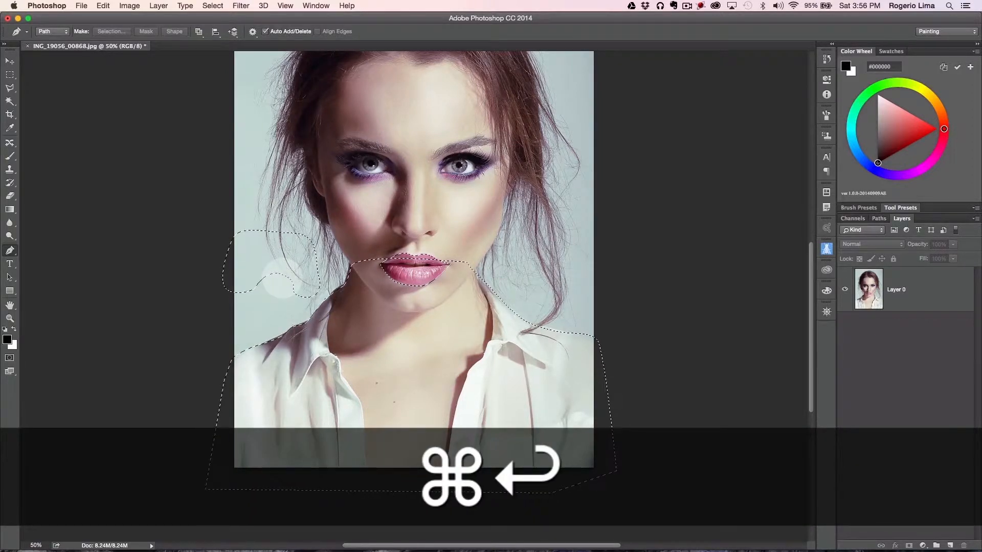
pyautogui.press('super+d')
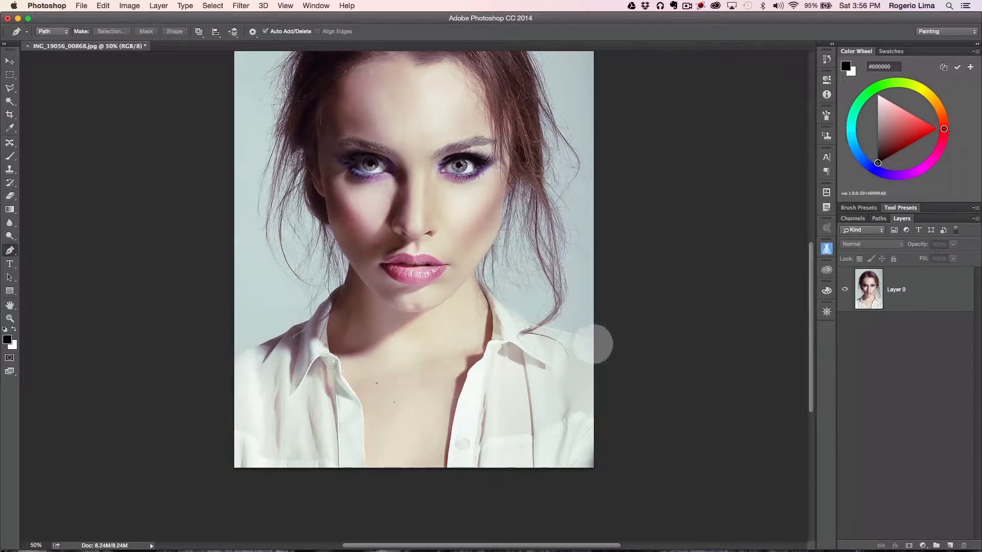
pyautogui.scroll(1, 595, 344)
pyautogui.scroll(5, 595, 343)
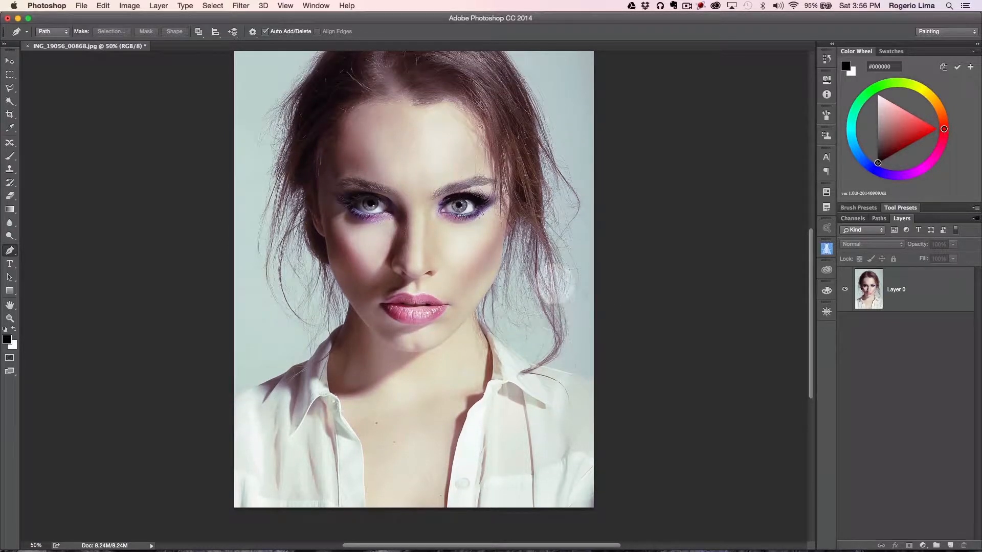
pyautogui.click(9, 61)
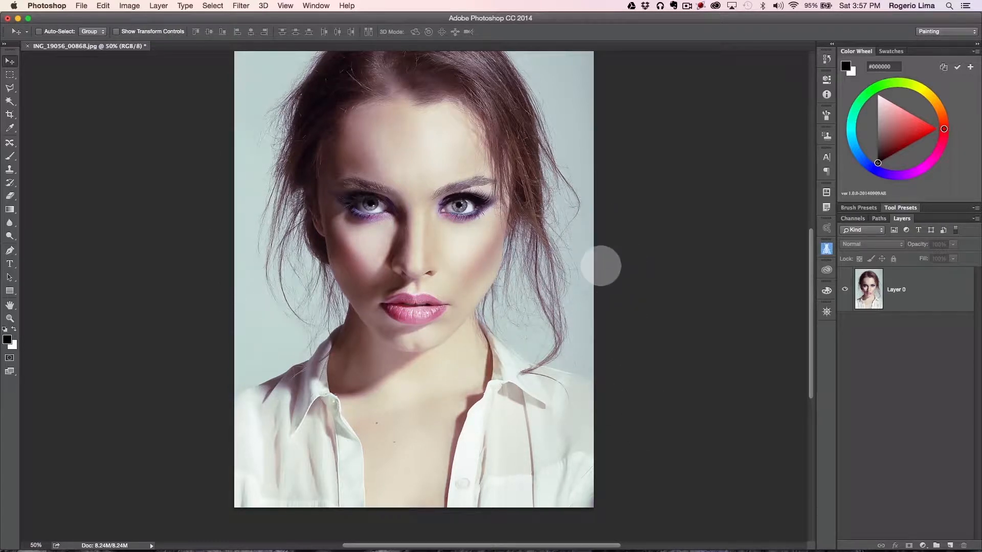
pyautogui.scroll(2, 542, 276)
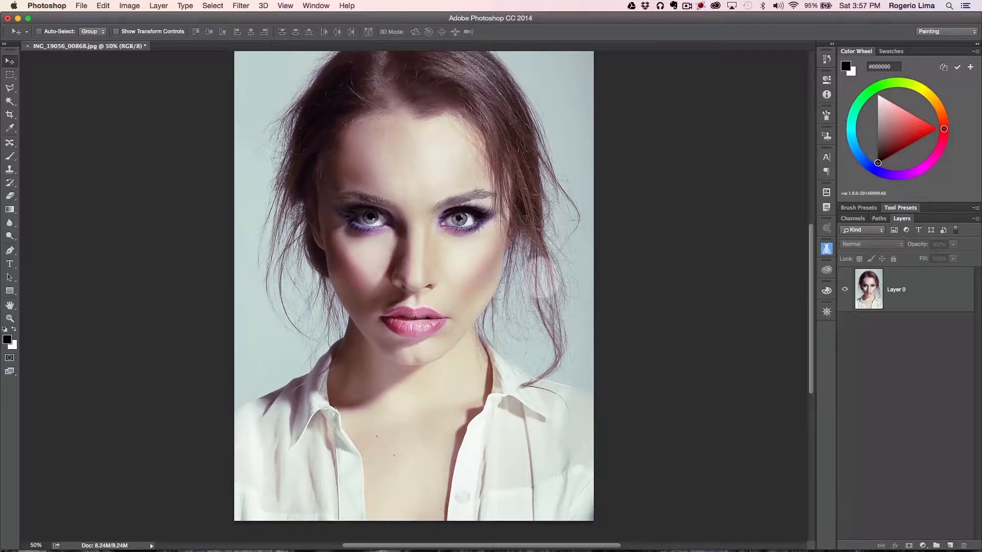
pyautogui.scroll(5, 541, 276)
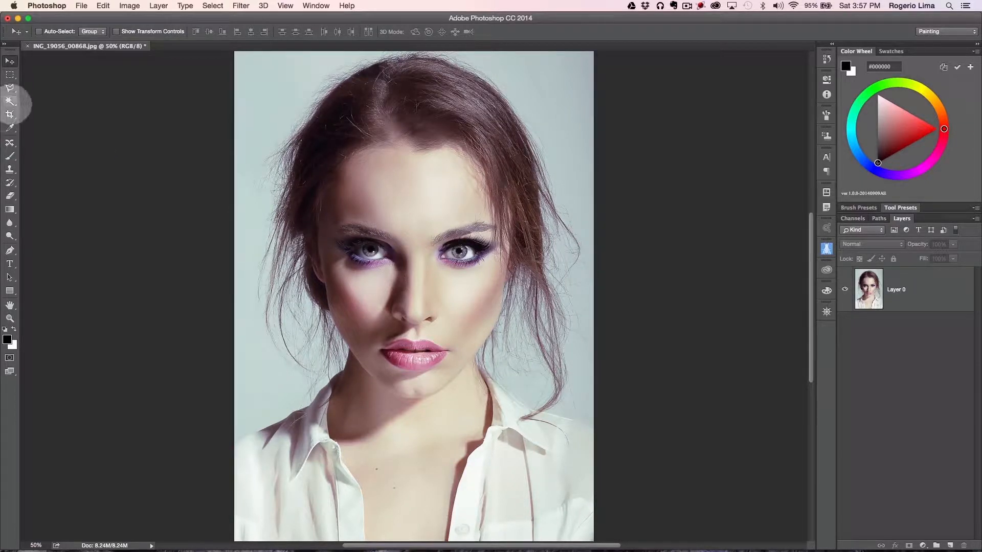
# Step: Select the woman on Layer 0 with the Quick Selection tool, including her hair, face, neck and shirt
pyautogui.click(10, 101)
pyautogui.click(47, 99)
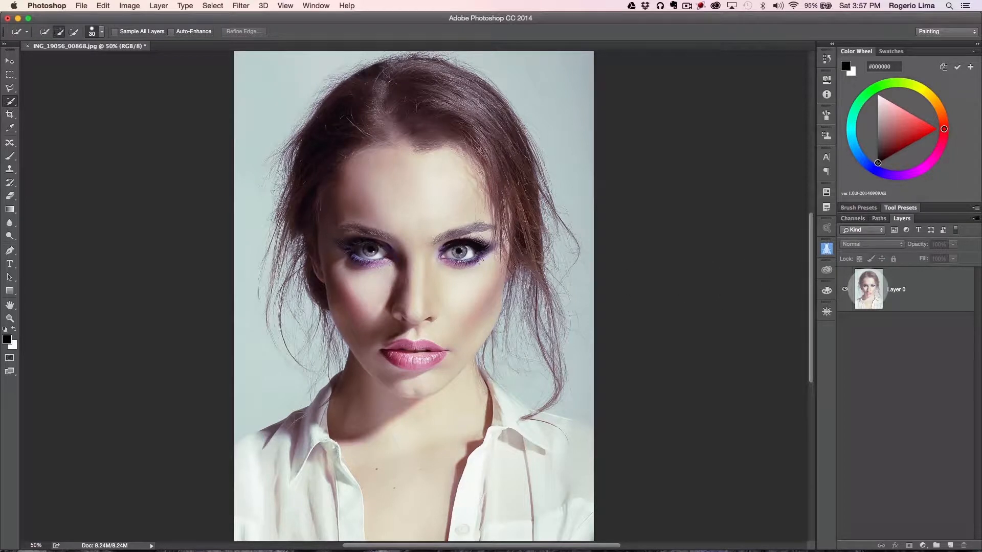
pyautogui.click(868, 290)
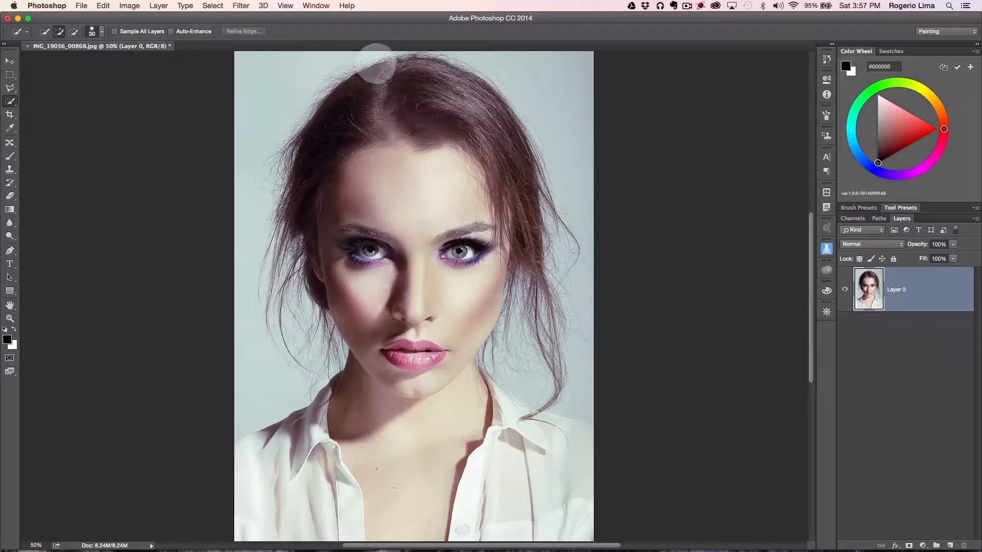
pyautogui.moveTo(376, 63)
pyautogui.mouseDown()
pyautogui.moveTo(446, 167)
pyautogui.moveTo(465, 174)
pyautogui.moveTo(513, 229)
pyautogui.moveTo(524, 197)
pyautogui.moveTo(457, 93)
pyautogui.moveTo(420, 69)
pyautogui.moveTo(377, 82)
pyautogui.mouseUp()
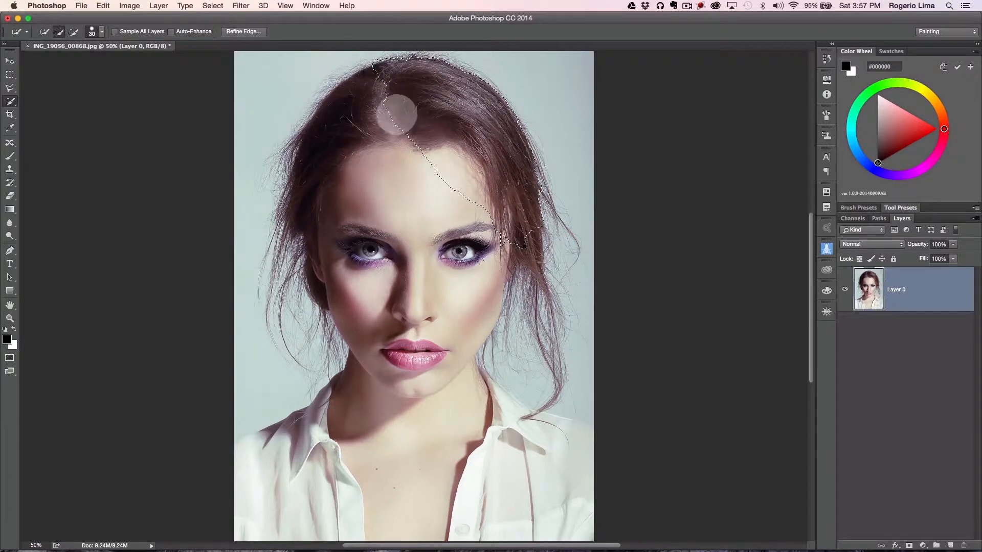
pyautogui.moveTo(375, 84)
pyautogui.mouseDown()
pyautogui.moveTo(350, 149)
pyautogui.moveTo(359, 250)
pyautogui.moveTo(391, 324)
pyautogui.moveTo(460, 353)
pyautogui.moveTo(468, 305)
pyautogui.moveTo(536, 271)
pyautogui.moveTo(526, 235)
pyautogui.mouseUp()
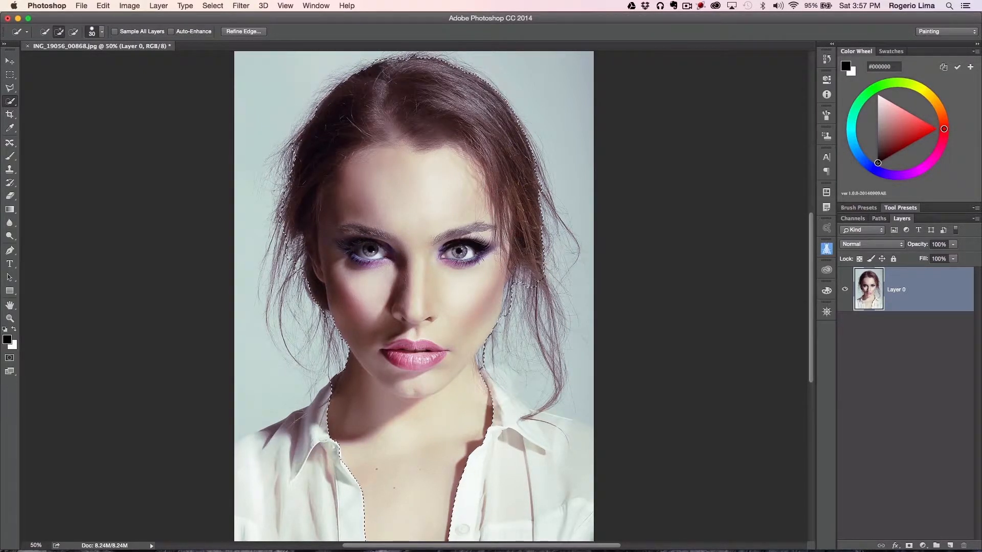
pyautogui.moveTo(483, 368)
pyautogui.mouseDown()
pyautogui.moveTo(518, 430)
pyautogui.moveTo(562, 463)
pyautogui.moveTo(575, 491)
pyautogui.moveTo(533, 508)
pyautogui.moveTo(485, 497)
pyautogui.moveTo(398, 526)
pyautogui.moveTo(319, 522)
pyautogui.moveTo(323, 478)
pyautogui.mouseUp()
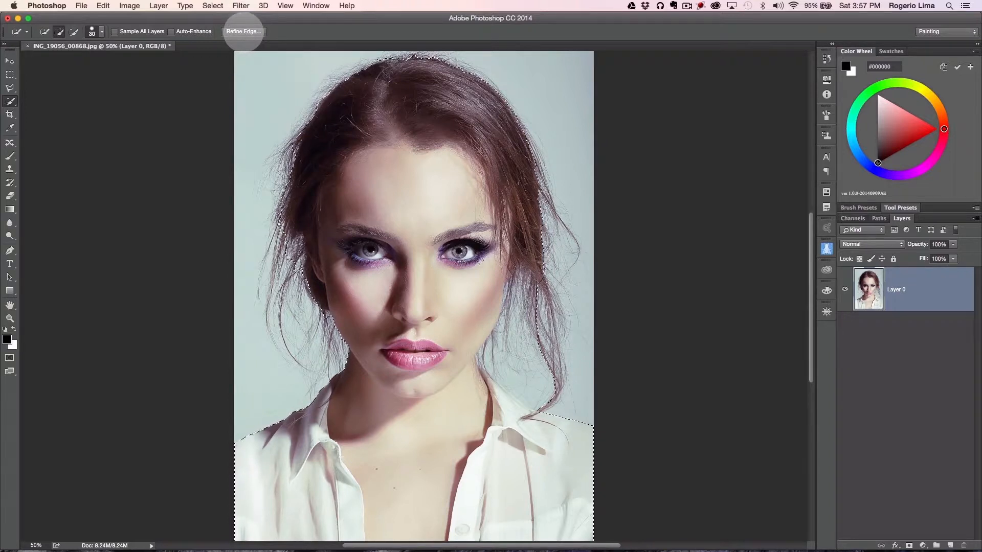
# Step: Open Refine Edge for the selection and compare the view modes, keeping the On Black preview
pyautogui.click(244, 32)
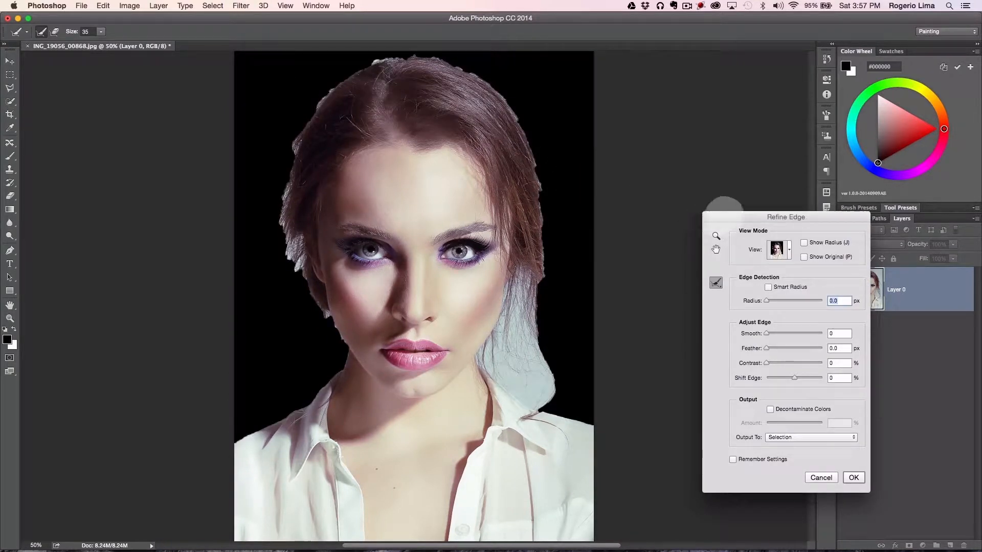
pyautogui.moveTo(739, 217); pyautogui.dragTo(657, 113)
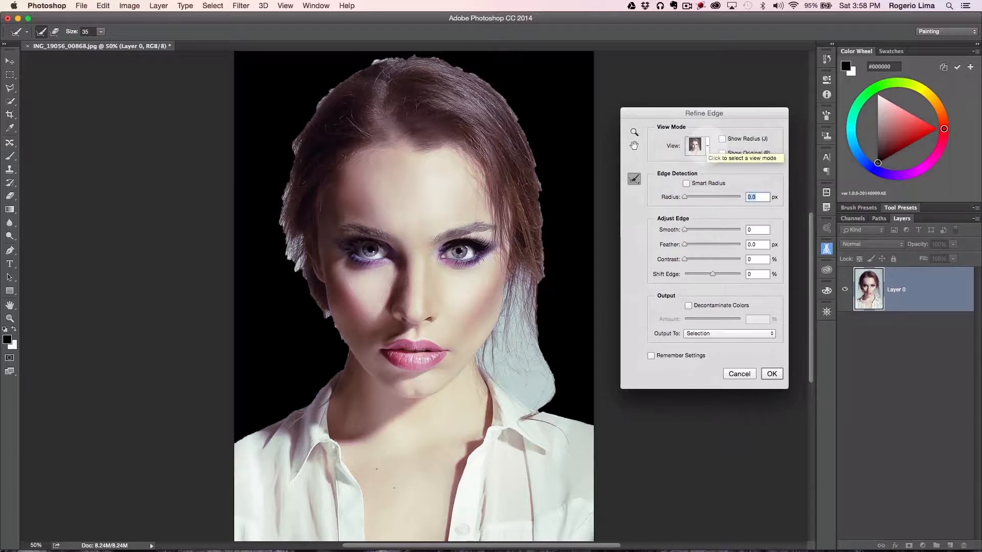
pyautogui.click(701, 149)
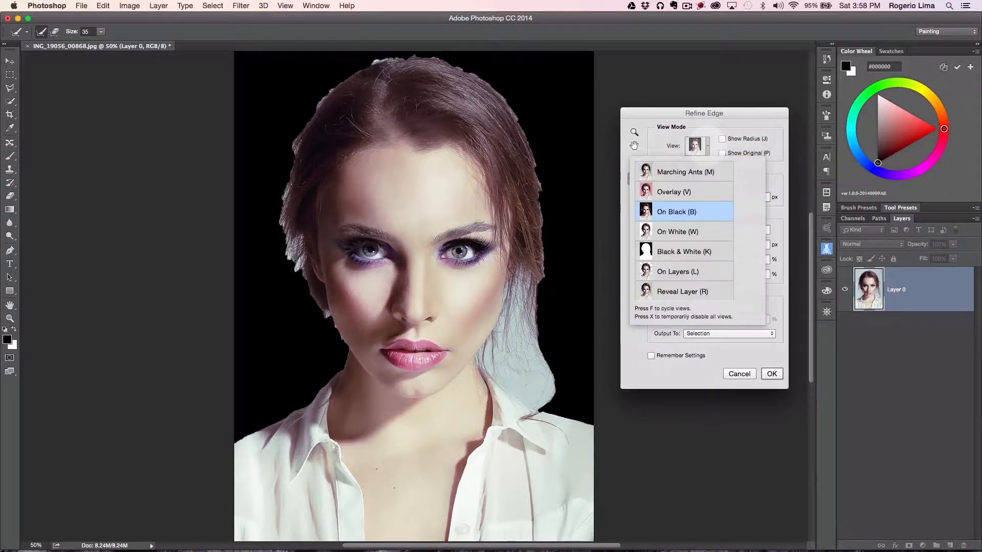
pyautogui.click(714, 107)
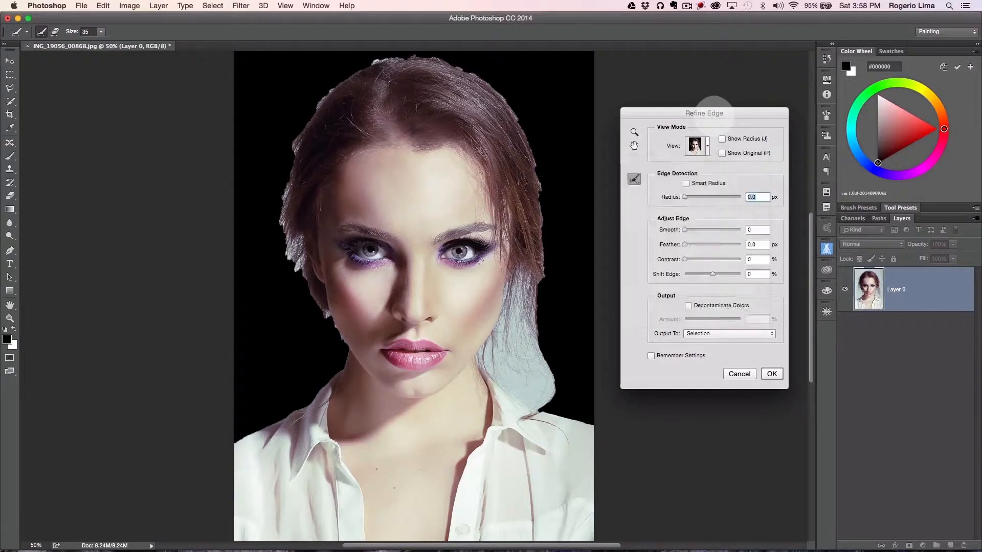
pyautogui.click(701, 147)
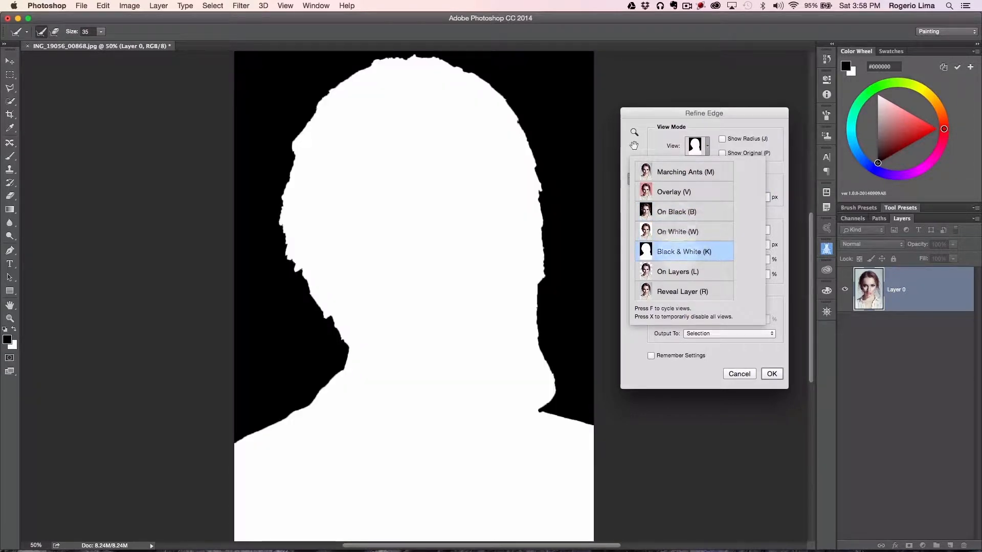
pyautogui.click(668, 269)
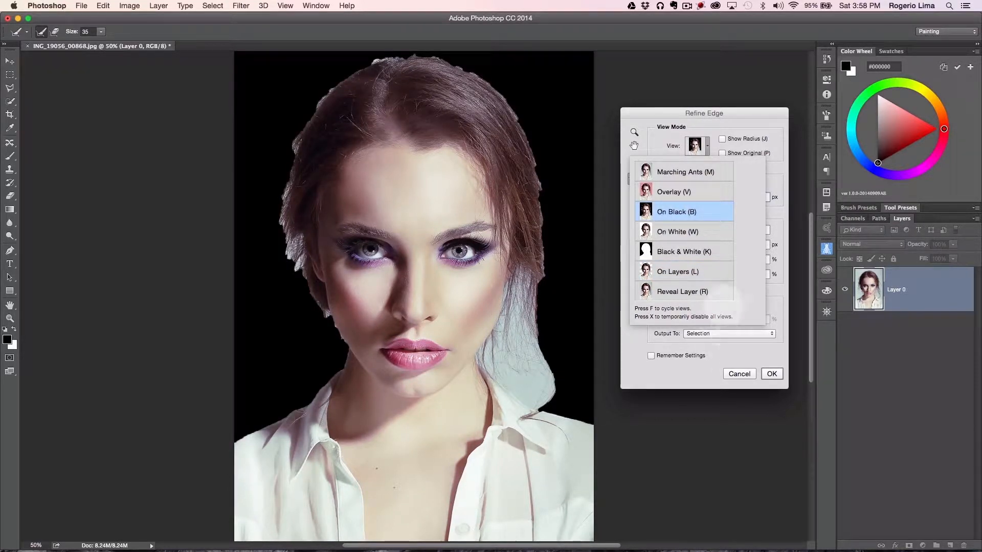
pyautogui.click(767, 116)
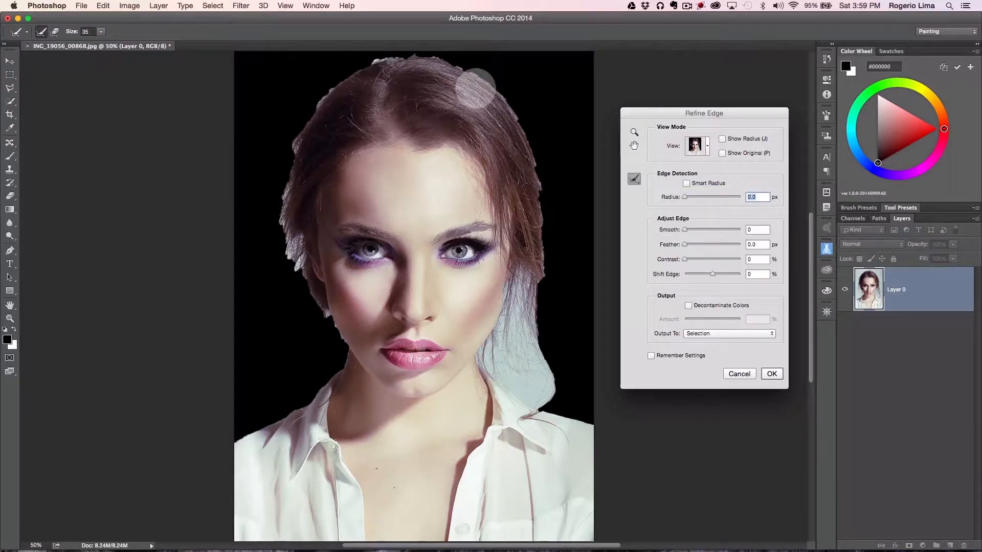
# Step: Brush the Refine Radius tool along the outer hair edge, over the crown and down both sides of the head
pyautogui.moveTo(456, 68)
pyautogui.mouseDown()
pyautogui.moveTo(478, 73)
pyautogui.moveTo(509, 109)
pyautogui.moveTo(538, 201)
pyautogui.mouseUp()
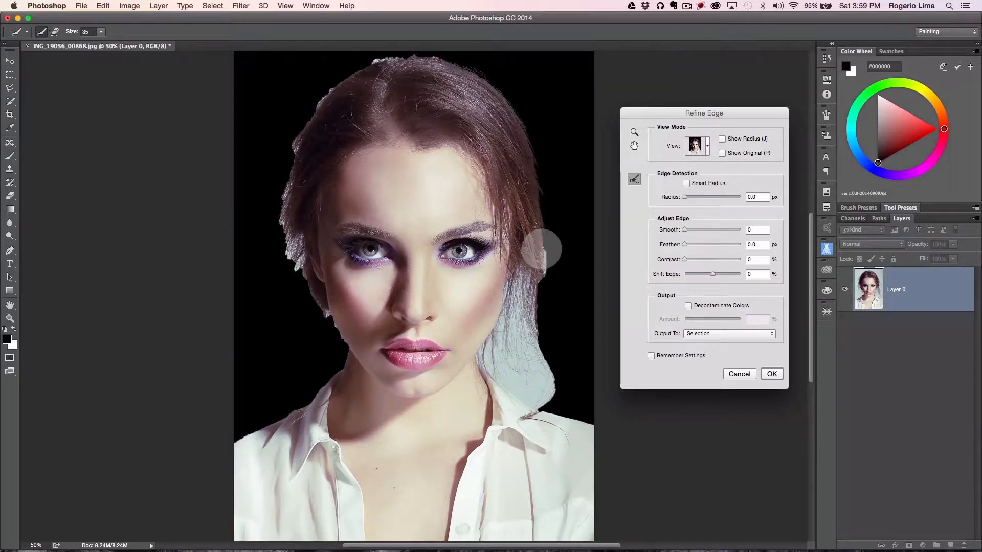
pyautogui.moveTo(294, 149)
pyautogui.mouseDown()
pyautogui.moveTo(312, 110)
pyautogui.moveTo(350, 66)
pyautogui.moveTo(394, 53)
pyautogui.moveTo(444, 59)
pyautogui.mouseUp()
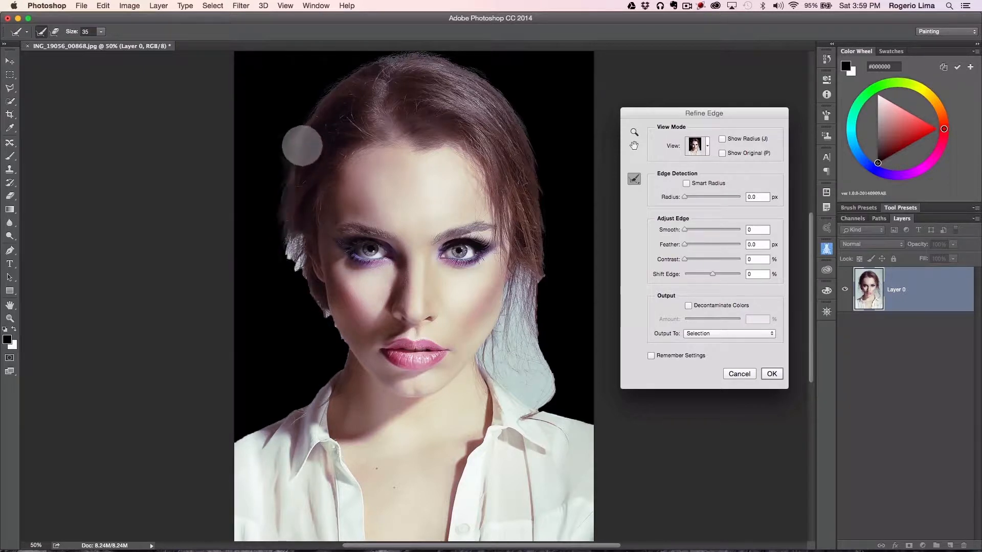
pyautogui.moveTo(300, 143); pyautogui.dragTo(281, 229)
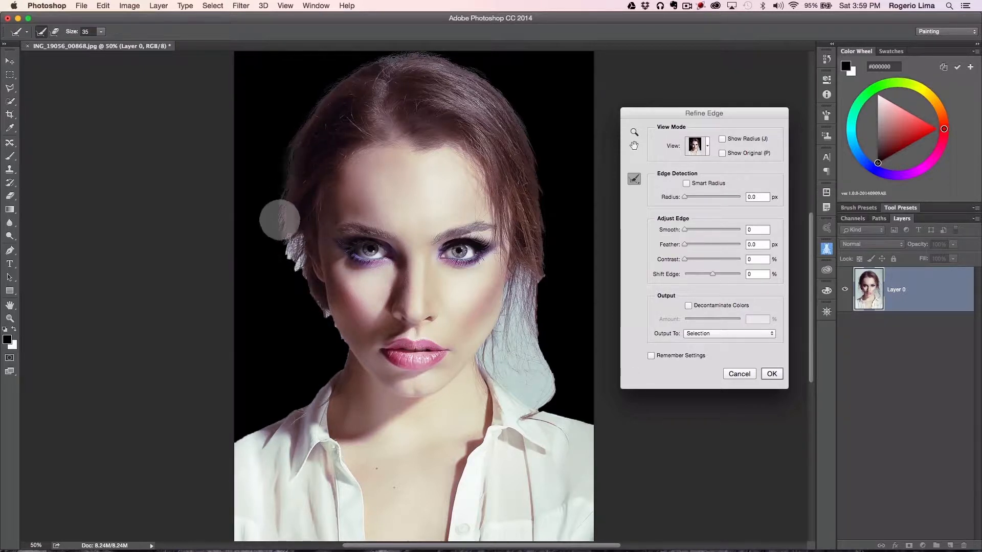
pyautogui.moveTo(293, 233)
pyautogui.mouseDown()
pyautogui.moveTo(290, 271)
pyautogui.moveTo(299, 233)
pyautogui.moveTo(304, 284)
pyautogui.moveTo(301, 232)
pyautogui.mouseUp()
# Step: Refine the edge of the loose strands beside the left-hand cheek and neck, continuing down along the shirt shoulder
pyautogui.moveTo(319, 297)
pyautogui.mouseDown()
pyautogui.moveTo(331, 339)
pyautogui.moveTo(331, 299)
pyautogui.moveTo(340, 381)
pyautogui.mouseUp()
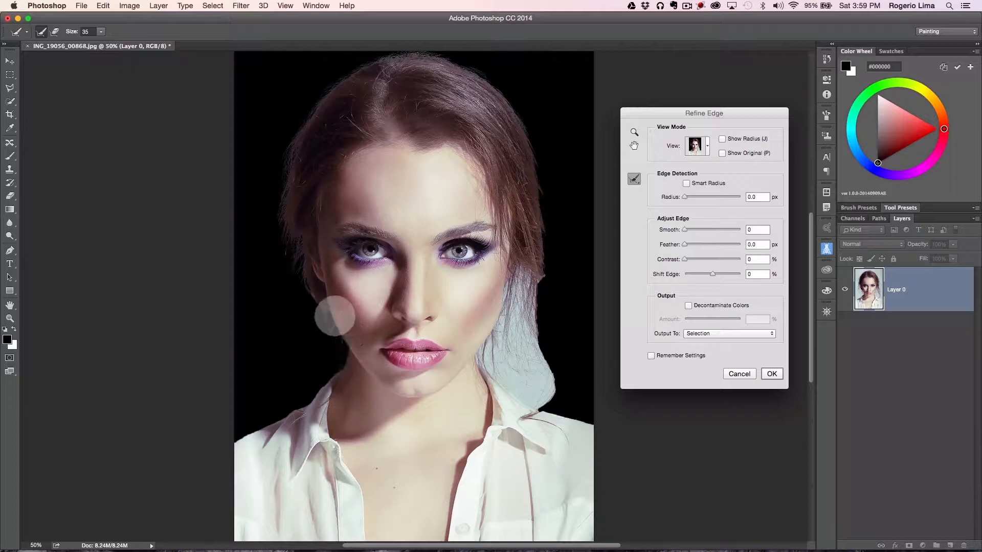
pyautogui.moveTo(333, 312)
pyautogui.mouseDown()
pyautogui.moveTo(341, 373)
pyautogui.moveTo(327, 384)
pyautogui.mouseUp()
pyautogui.moveTo(326, 285); pyautogui.dragTo(334, 385)
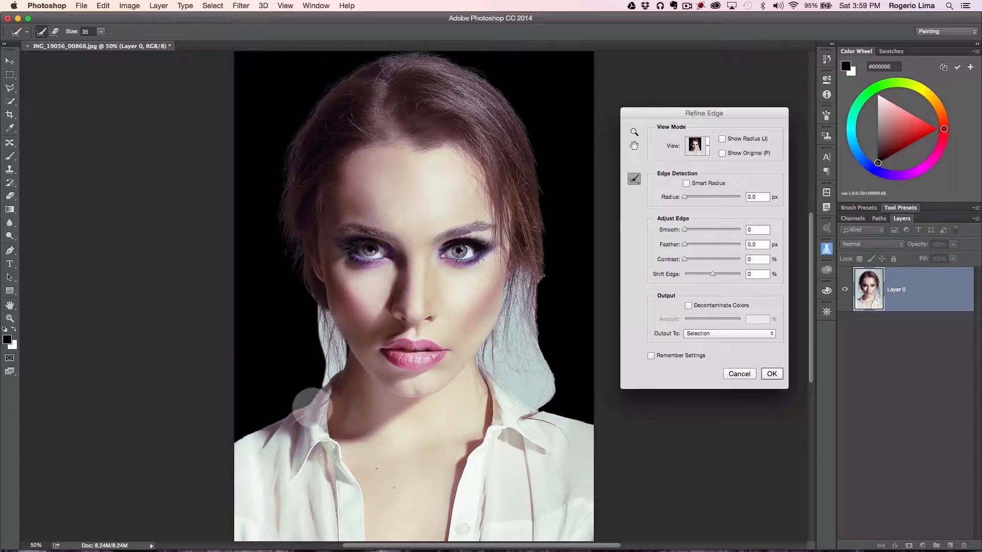
pyautogui.moveTo(318, 300); pyautogui.dragTo(305, 385)
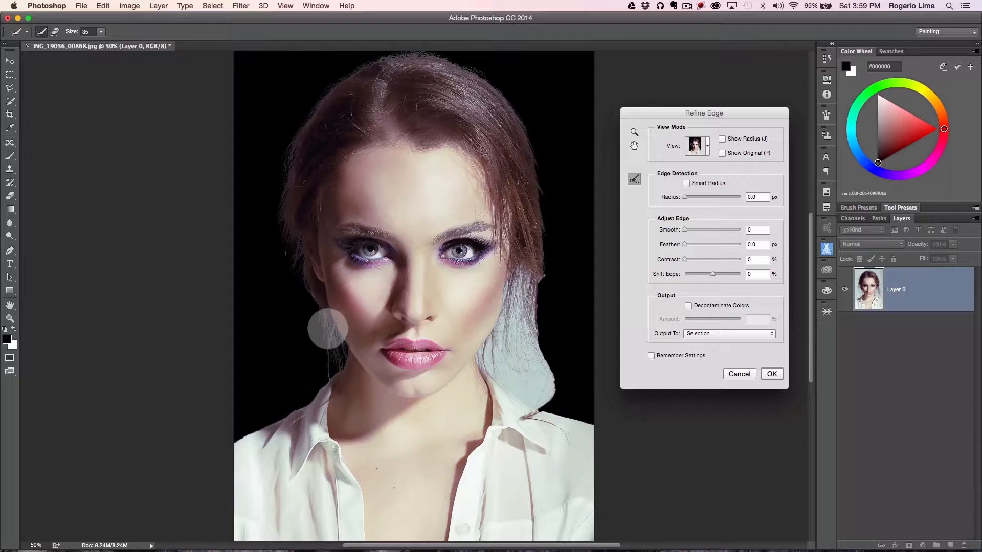
pyautogui.moveTo(324, 328)
pyautogui.mouseDown()
pyautogui.moveTo(320, 395)
pyautogui.moveTo(279, 432)
pyautogui.moveTo(229, 447)
pyautogui.mouseUp()
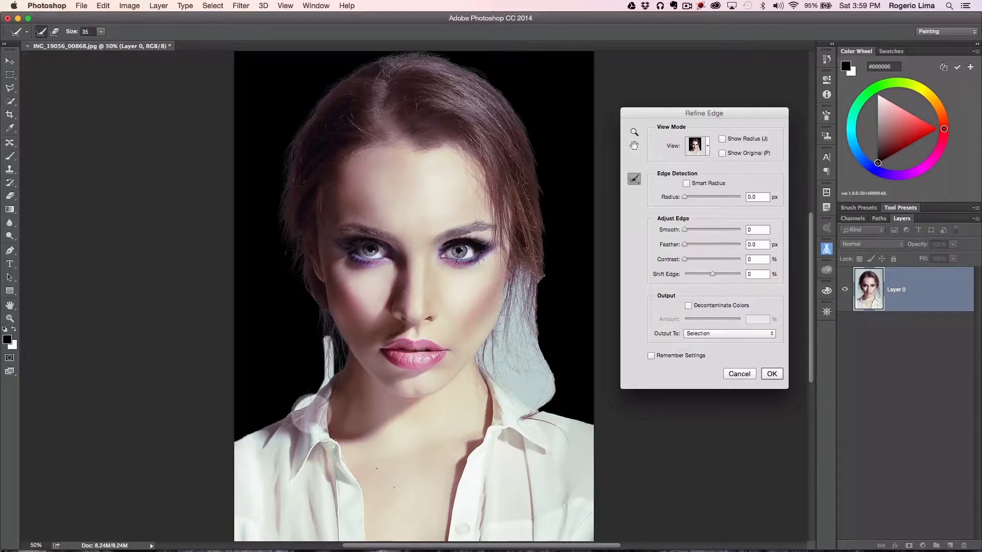
pyautogui.moveTo(298, 410); pyautogui.dragTo(217, 451)
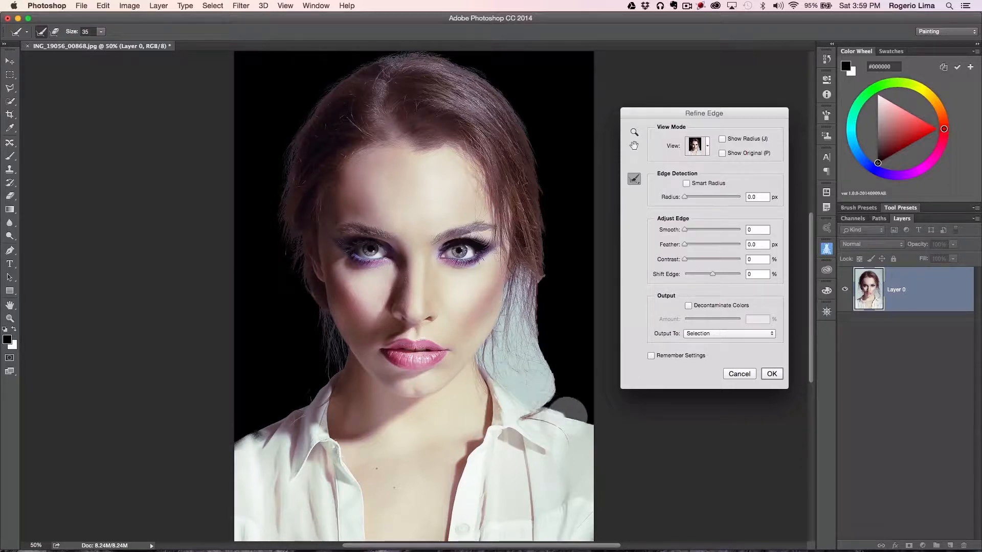
# Step: Refine the loose hair above the right-hand shoulder and apply the refined selection as a layer mask on Layer 0
pyautogui.moveTo(561, 397)
pyautogui.mouseDown()
pyautogui.moveTo(536, 299)
pyautogui.moveTo(536, 252)
pyautogui.moveTo(526, 281)
pyautogui.mouseUp()
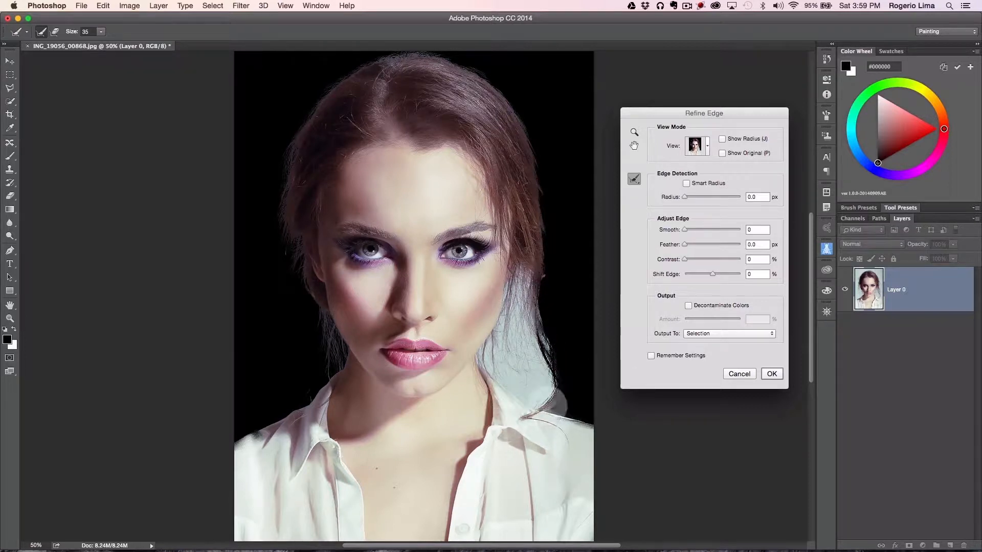
pyautogui.moveTo(546, 287)
pyautogui.mouseDown()
pyautogui.moveTo(547, 318)
pyautogui.moveTo(552, 258)
pyautogui.moveTo(554, 377)
pyautogui.moveTo(545, 307)
pyautogui.moveTo(563, 355)
pyautogui.moveTo(548, 406)
pyautogui.moveTo(555, 352)
pyautogui.mouseUp()
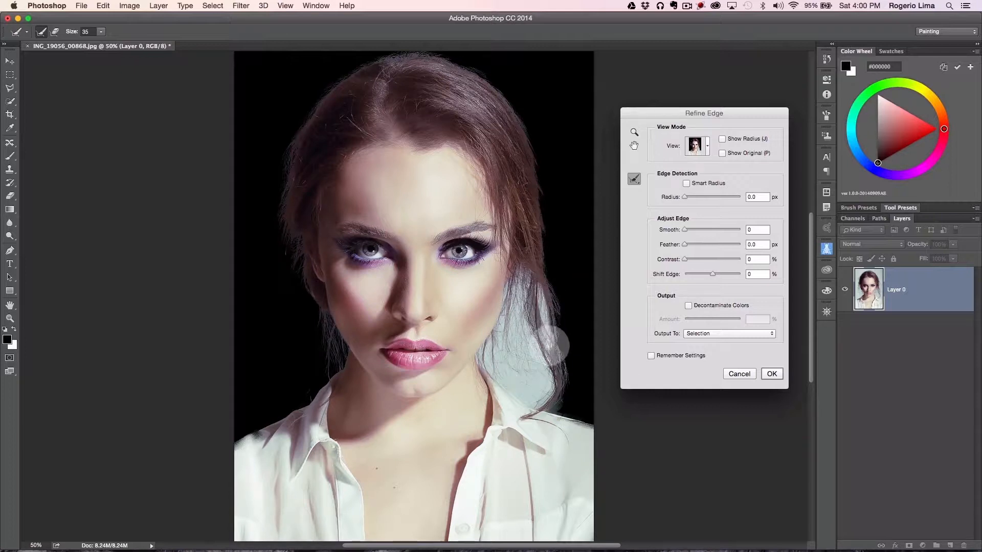
pyautogui.moveTo(545, 335)
pyautogui.mouseDown()
pyautogui.moveTo(538, 286)
pyautogui.moveTo(547, 350)
pyautogui.moveTo(547, 289)
pyautogui.moveTo(555, 334)
pyautogui.moveTo(584, 357)
pyautogui.mouseUp()
pyautogui.click(771, 373)
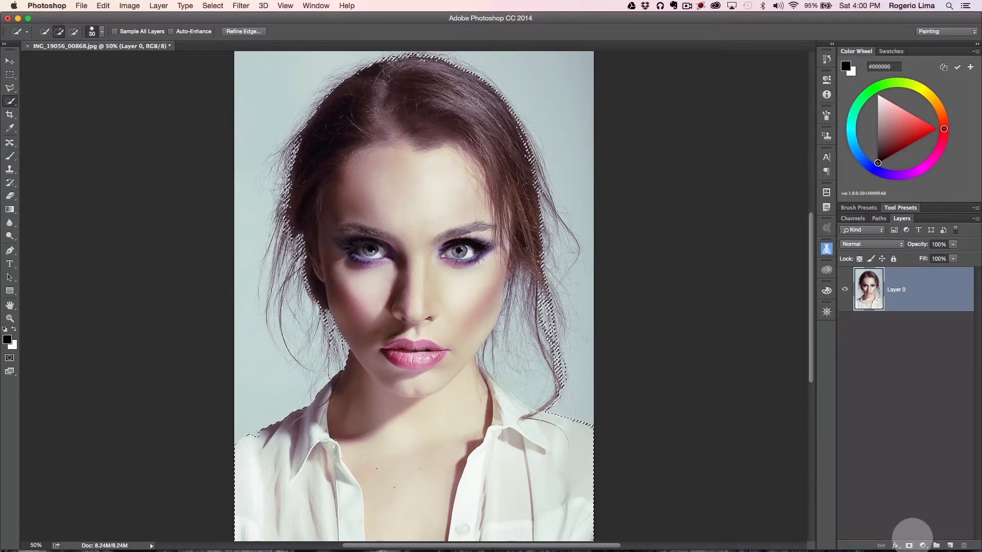
pyautogui.click(908, 545)
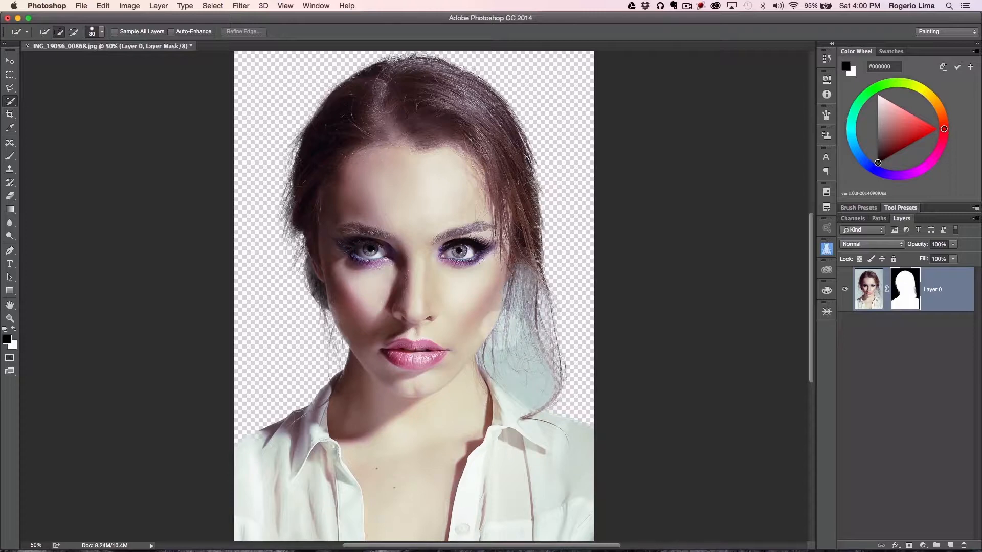
# Step: Examine the masked hair edge around the left-hand ear and eye up close and in the full portrait
pyautogui.press('super+equal')
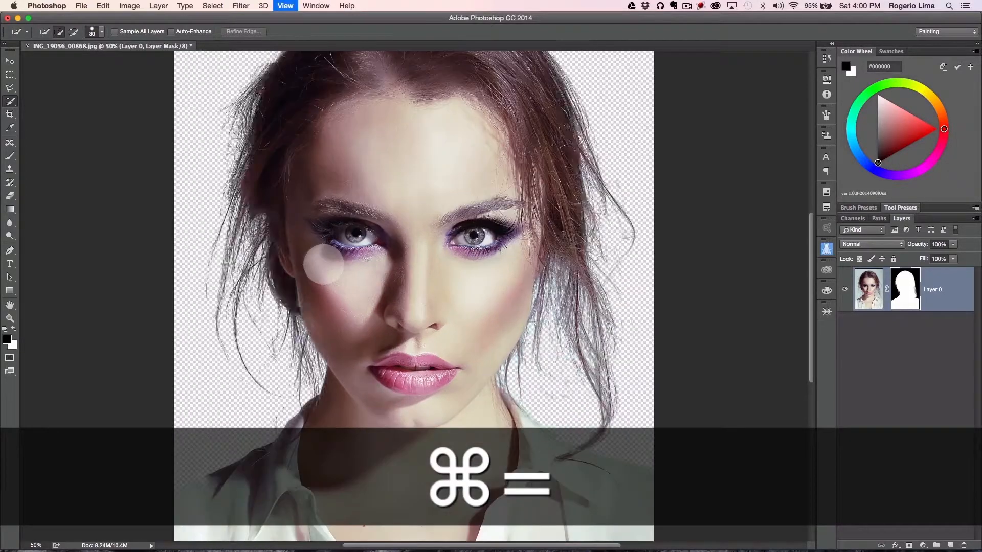
pyautogui.press('super+equal')
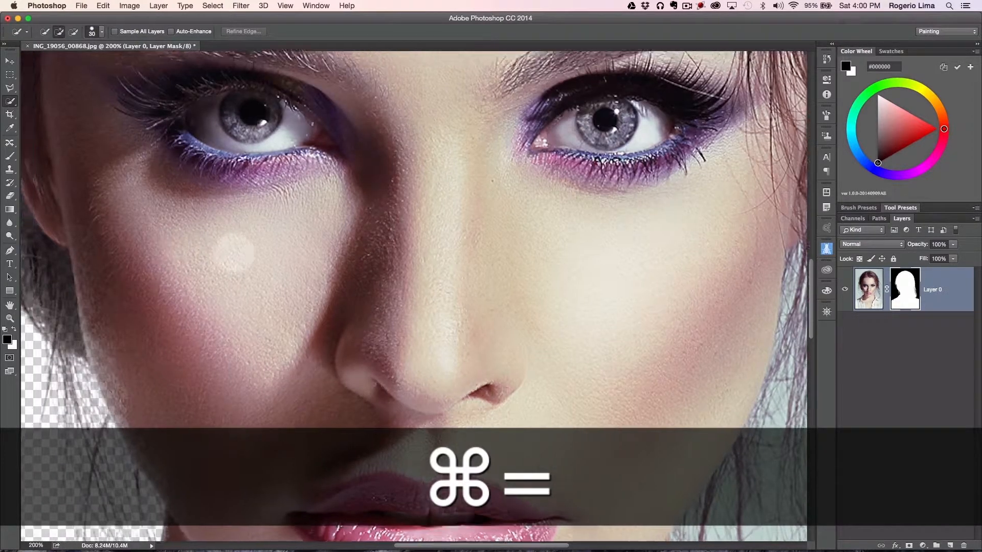
pyautogui.hscroll(-10, 237, 247)
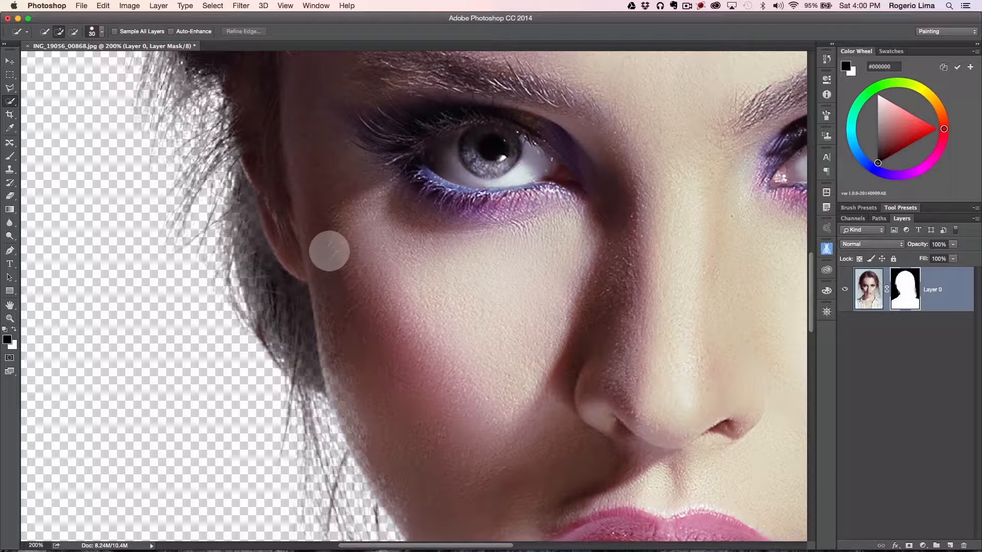
pyautogui.press('super+minus')
pyautogui.press('super+minus')
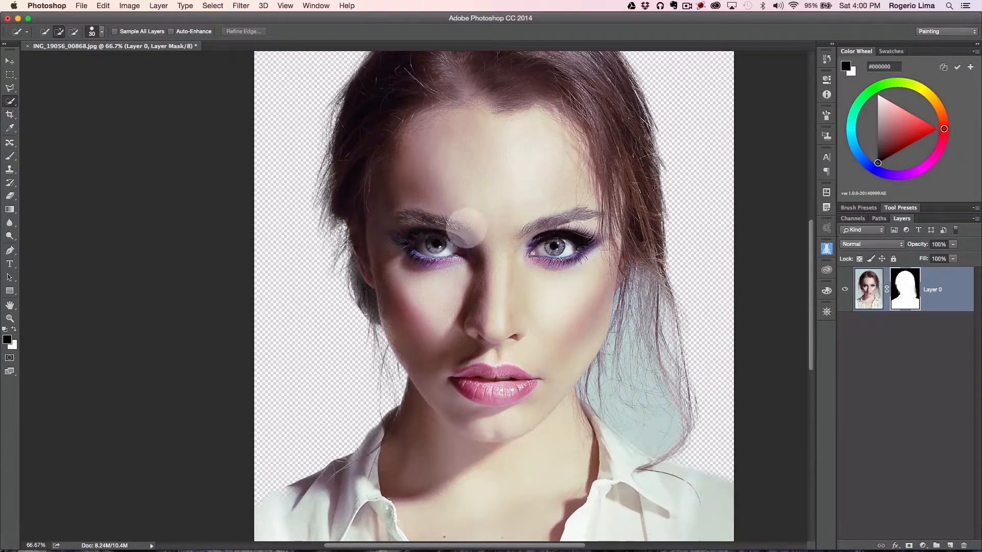
pyautogui.hscroll(5, 457, 225)
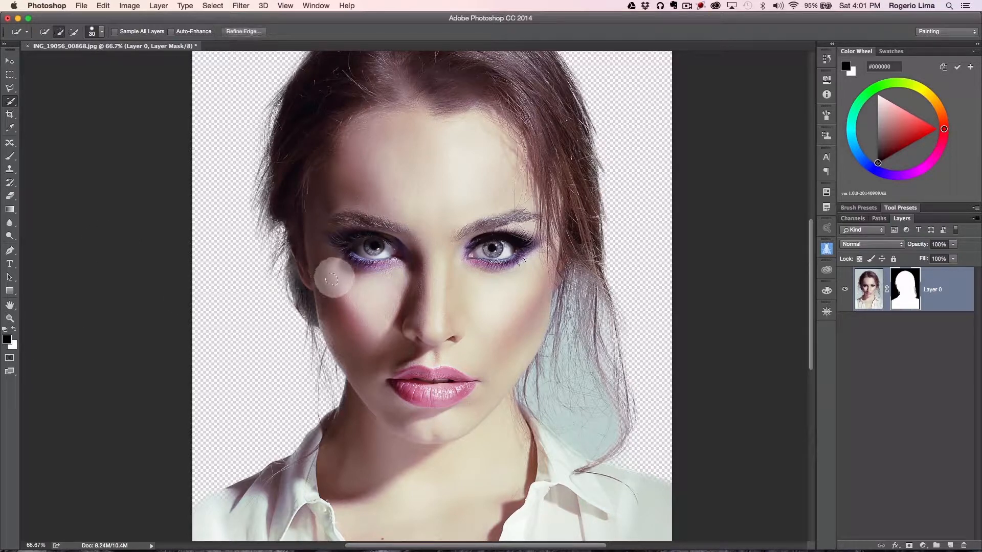
pyautogui.press('super+d')
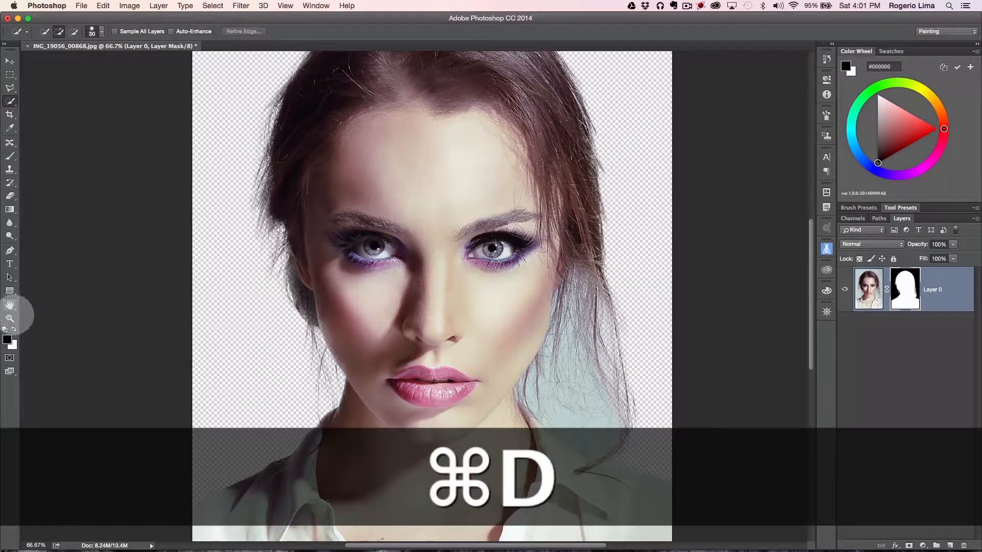
pyautogui.click(10, 318)
pyautogui.click(334, 251)
pyautogui.moveTo(334, 251); pyautogui.dragTo(347, 251)
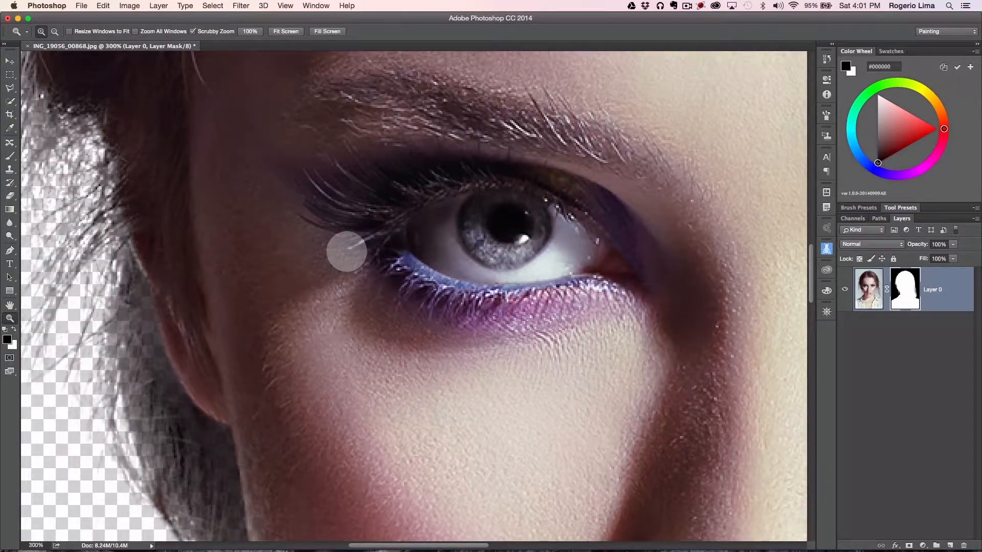
pyautogui.press('alt')
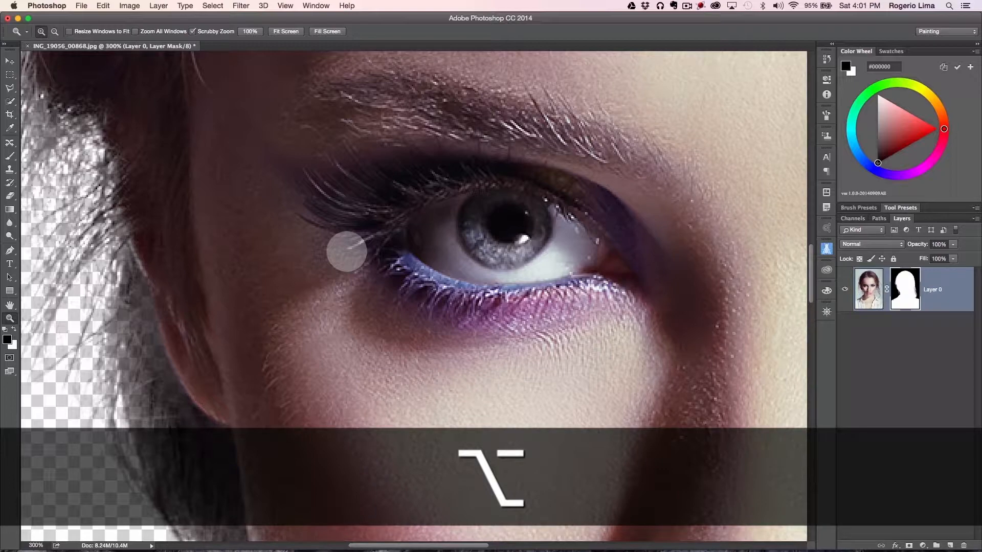
pyautogui.moveTo(346, 250); pyautogui.dragTo(347, 251)
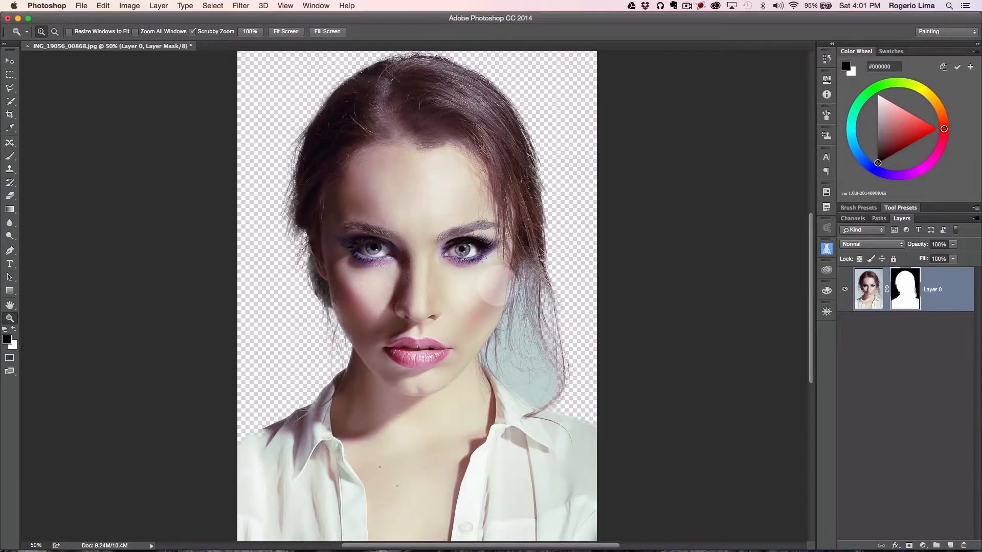
# Step: Inspect the background remaining between the loose strands on the right-hand side and compare it with the hair edge by the opposite ear
pyautogui.moveTo(494, 287); pyautogui.dragTo(496, 284)
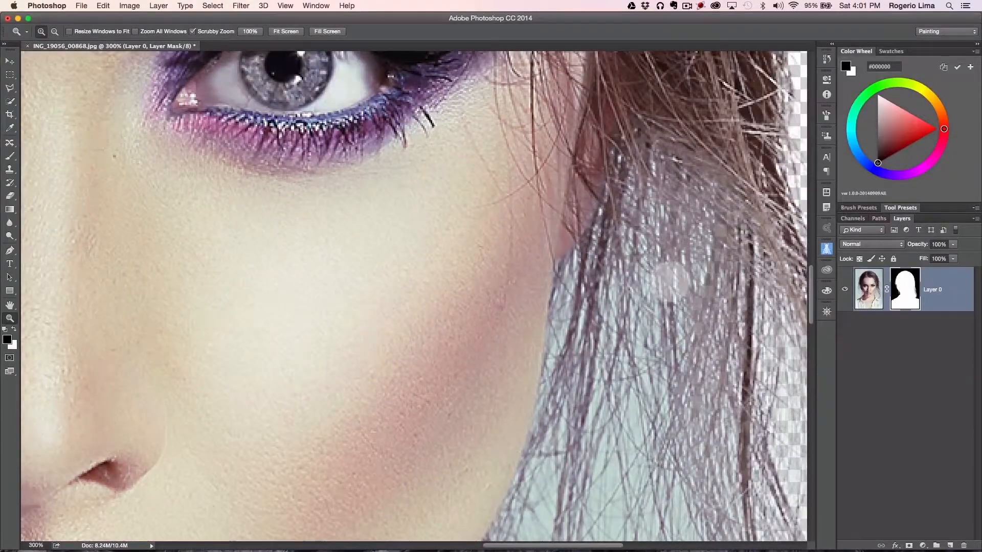
pyautogui.scroll(-10, 642, 347)
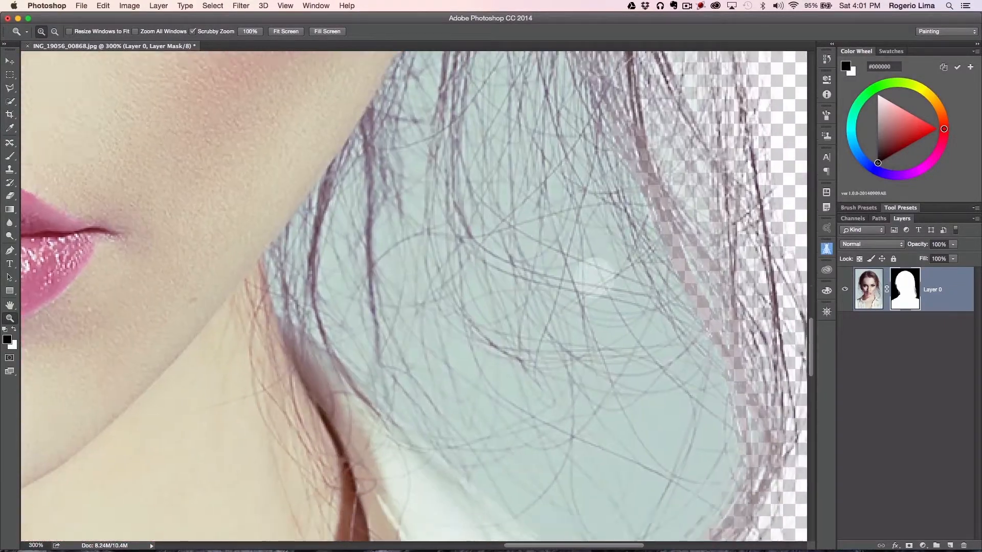
pyautogui.hscroll(5, 593, 271)
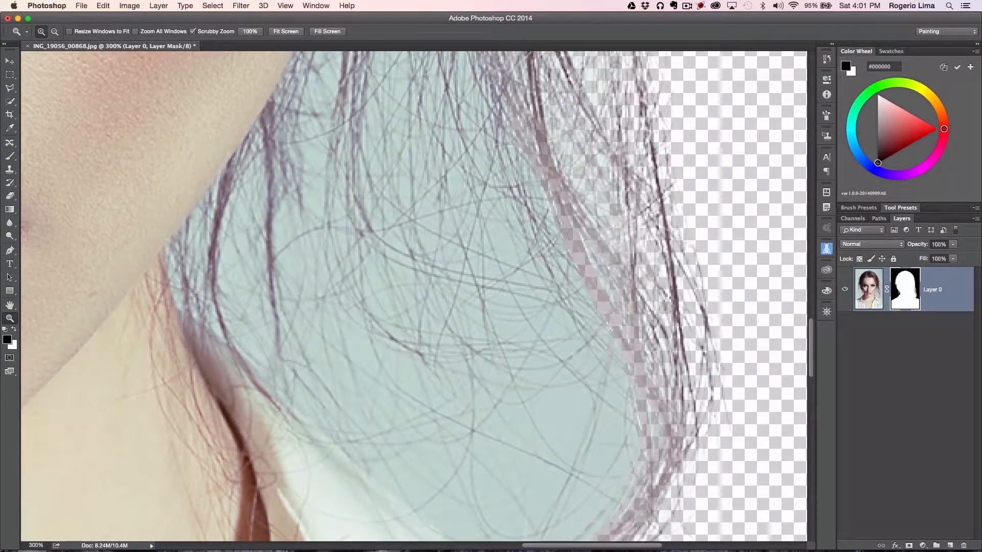
pyautogui.scroll(5, 414, 297)
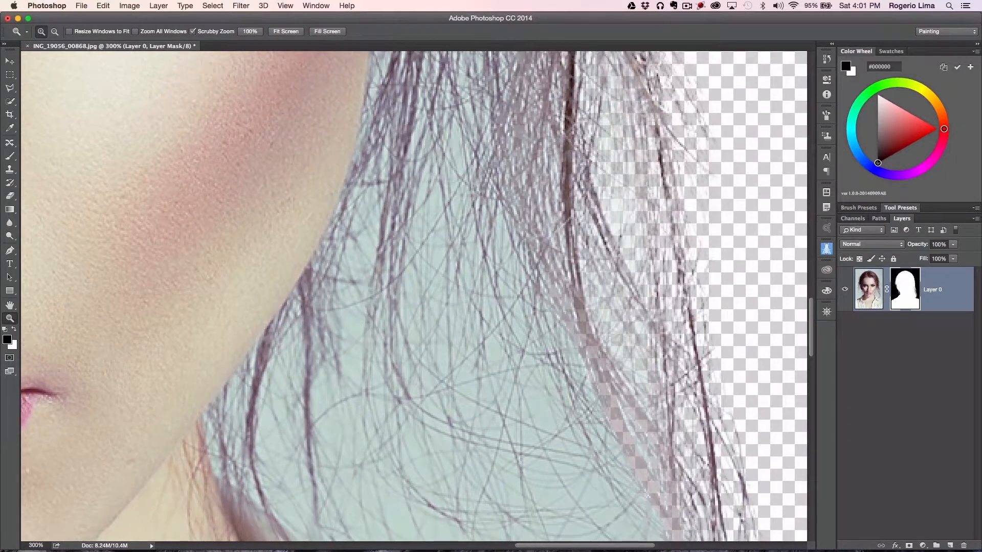
pyautogui.scroll(5, 414, 296)
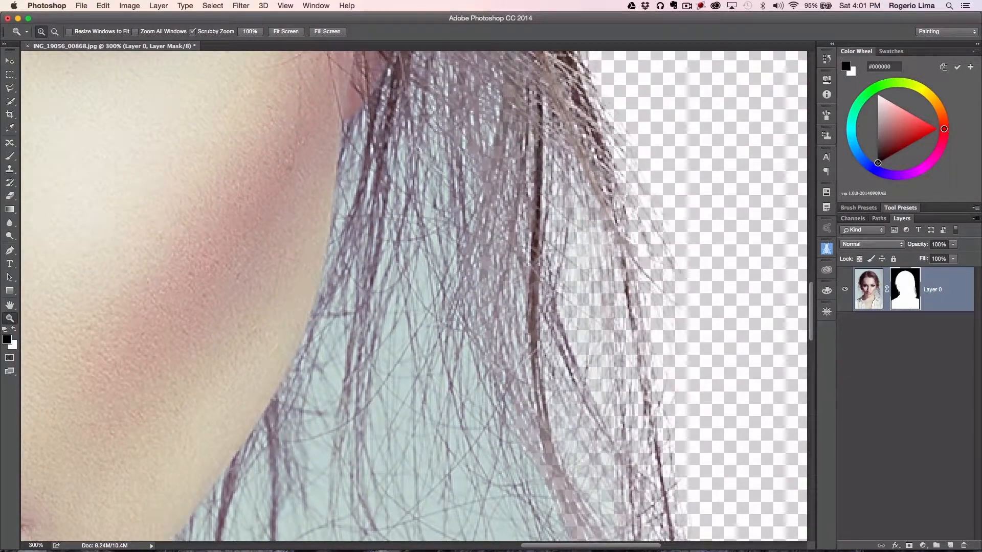
pyautogui.press('super+minus')
pyautogui.press('super+minus')
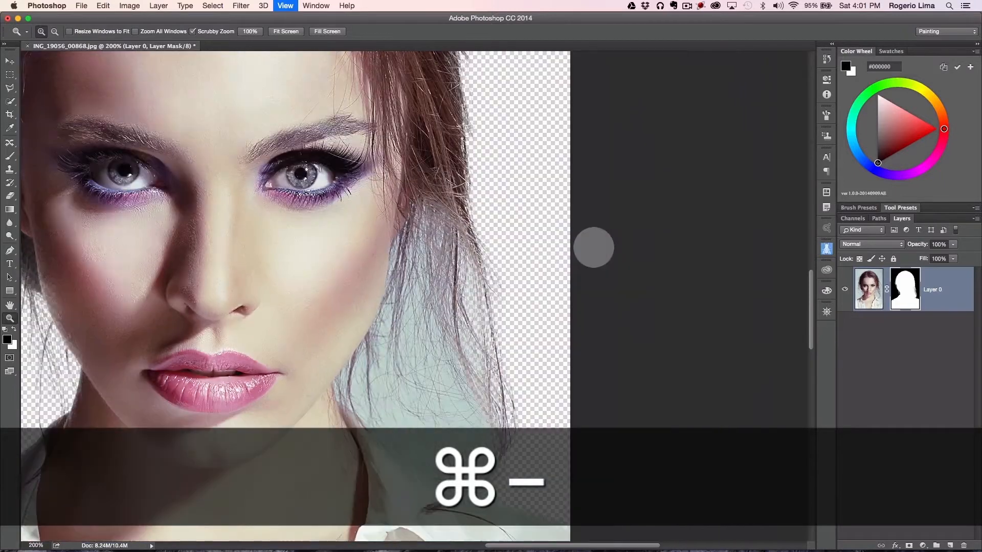
pyautogui.press('super+minus')
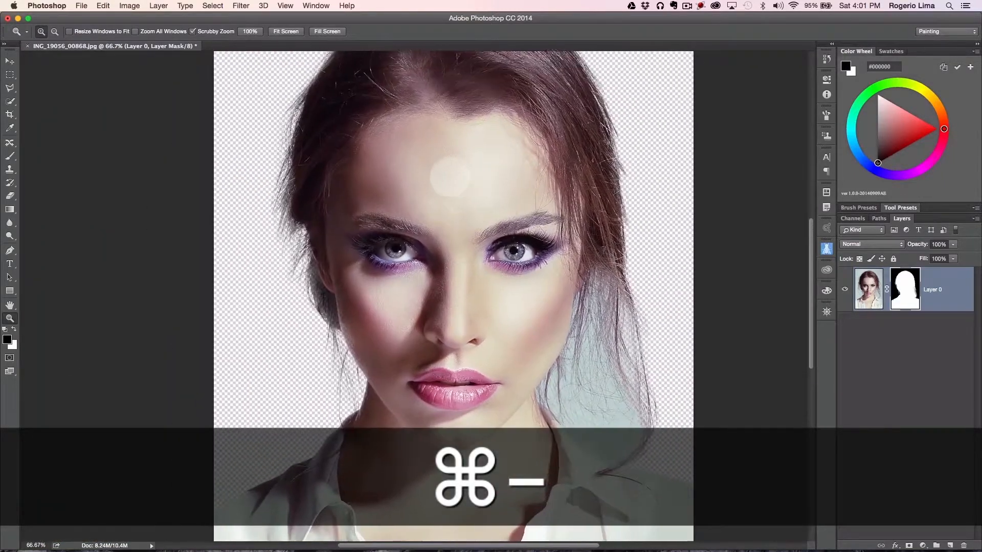
pyautogui.click(318, 282)
pyautogui.click(314, 284)
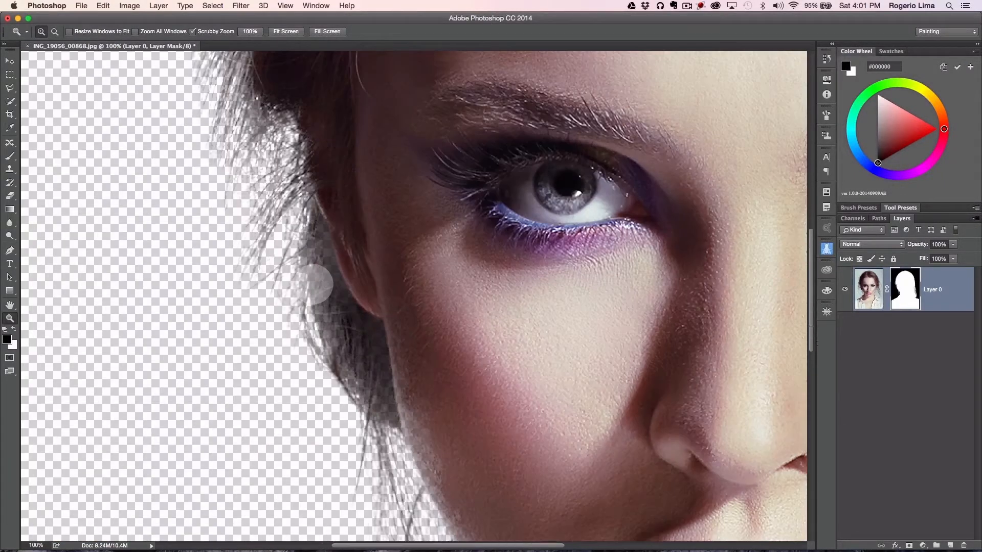
pyautogui.press('super+minus')
pyautogui.press('super+minus')
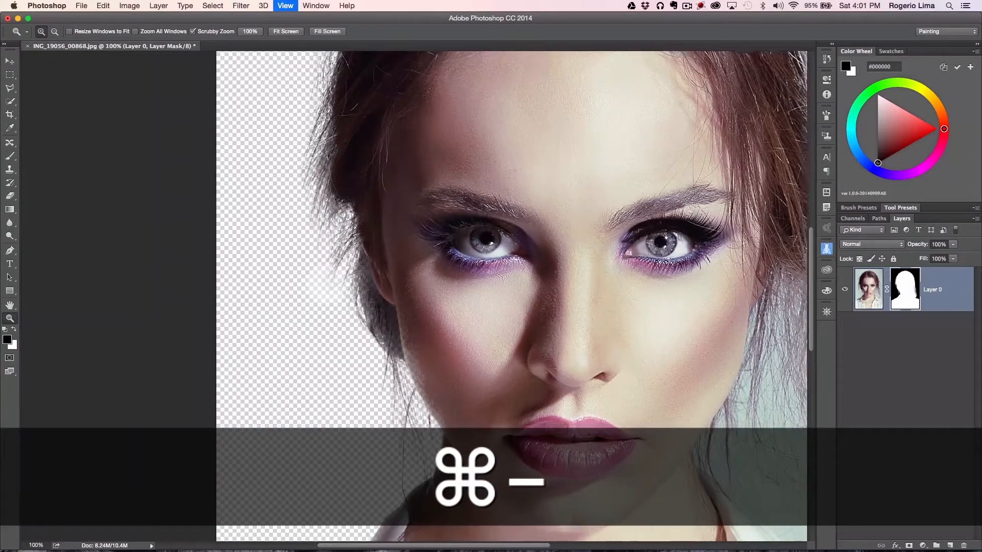
pyautogui.moveTo(556, 242); pyautogui.dragTo(472, 262)
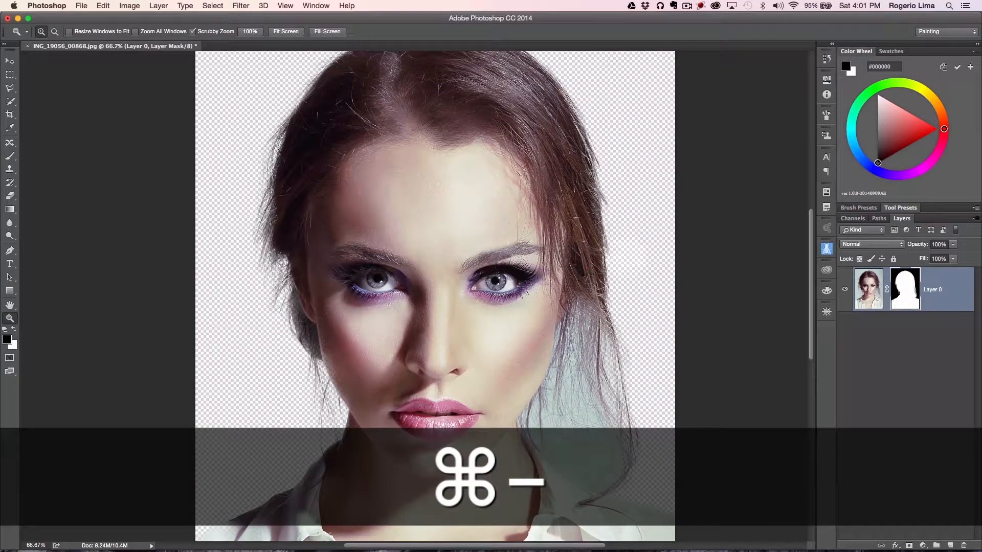
# Step: Delete the layer mask from Layer 0
pyautogui.rightClick(904, 289)
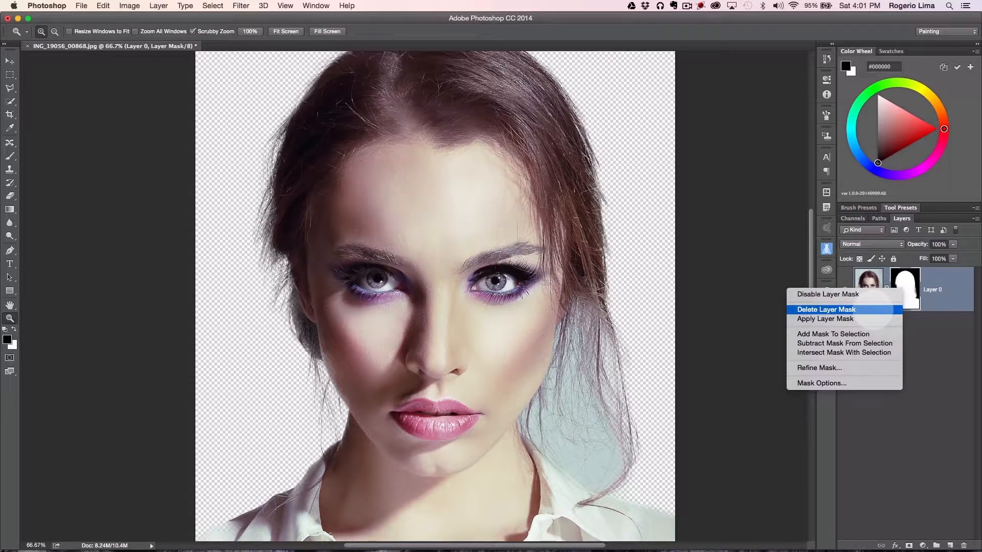
pyautogui.click(878, 310)
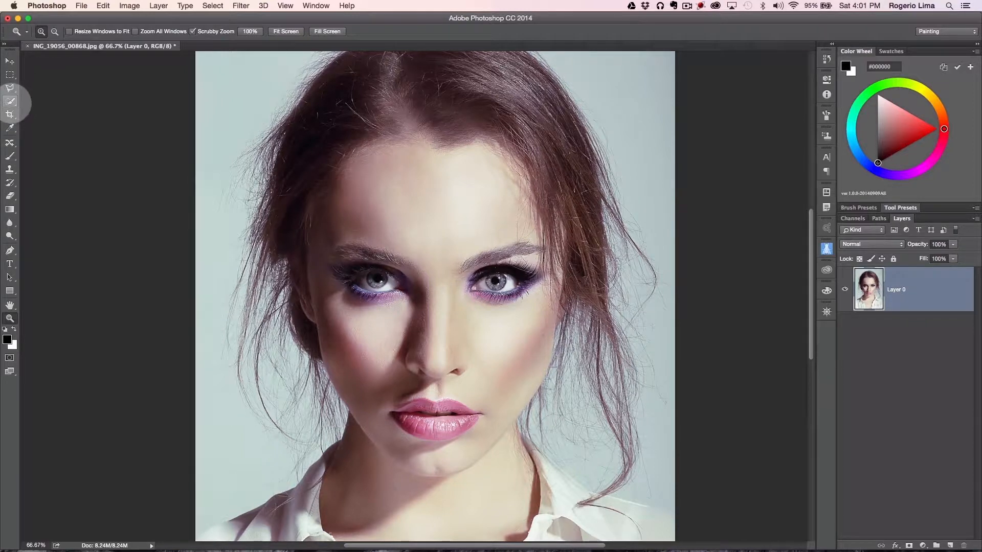
# Step: Select the light background on both sides of the woman's head and shoulders with the Quick Selection tool
pyautogui.click(10, 101)
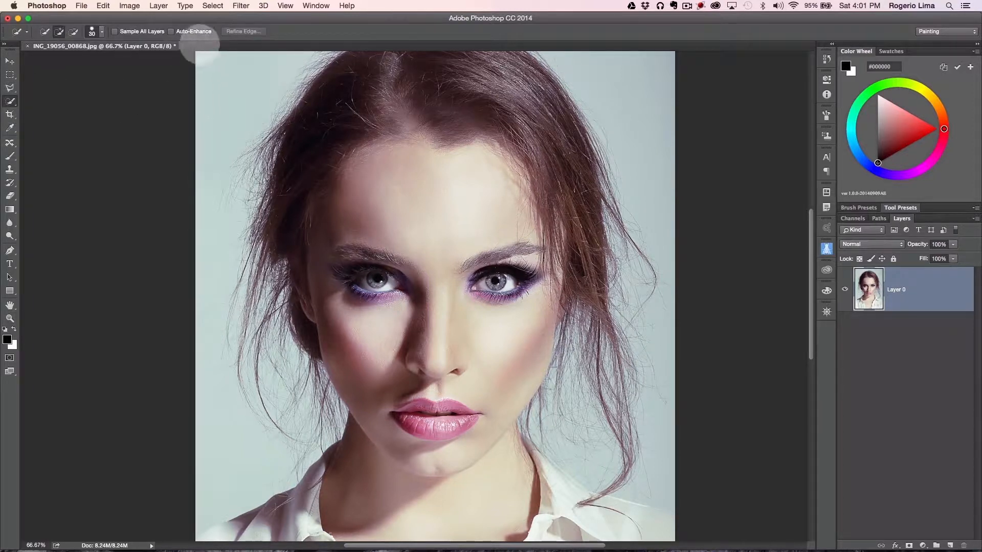
pyautogui.moveTo(196, 55)
pyautogui.mouseDown()
pyautogui.moveTo(238, 86)
pyautogui.moveTo(261, 122)
pyautogui.moveTo(224, 337)
pyautogui.moveTo(233, 418)
pyautogui.moveTo(256, 473)
pyautogui.mouseUp()
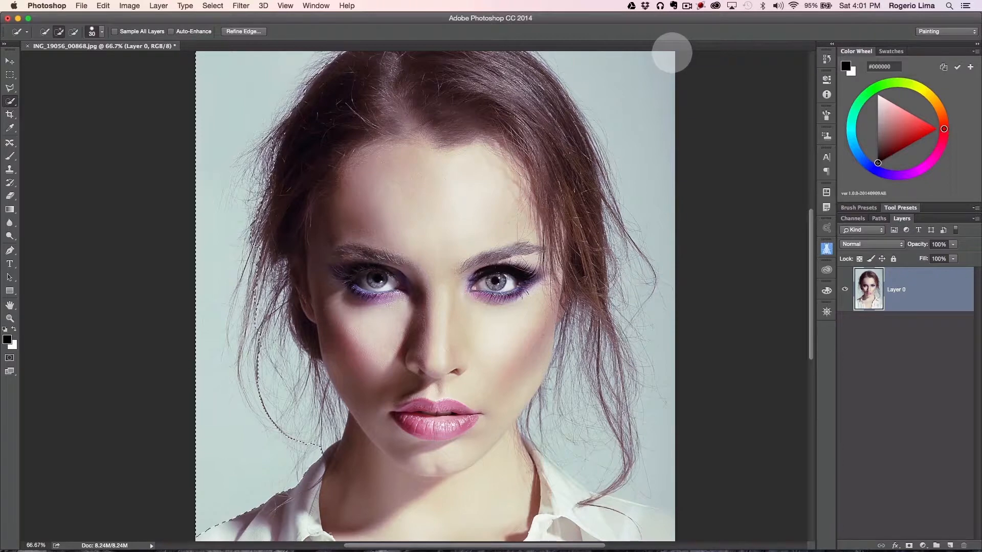
pyautogui.moveTo(671, 53)
pyautogui.mouseDown()
pyautogui.moveTo(639, 92)
pyautogui.moveTo(637, 215)
pyautogui.moveTo(662, 493)
pyautogui.moveTo(582, 449)
pyautogui.moveTo(582, 339)
pyautogui.mouseUp()
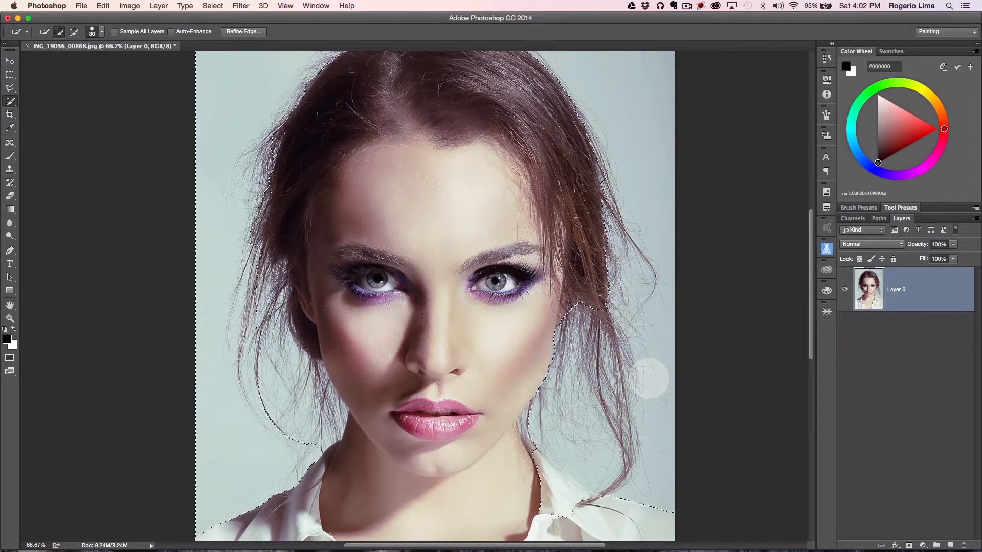
# Step: Delete the selected background from Layer 0 and undo the deletion
pyautogui.press('Delete')
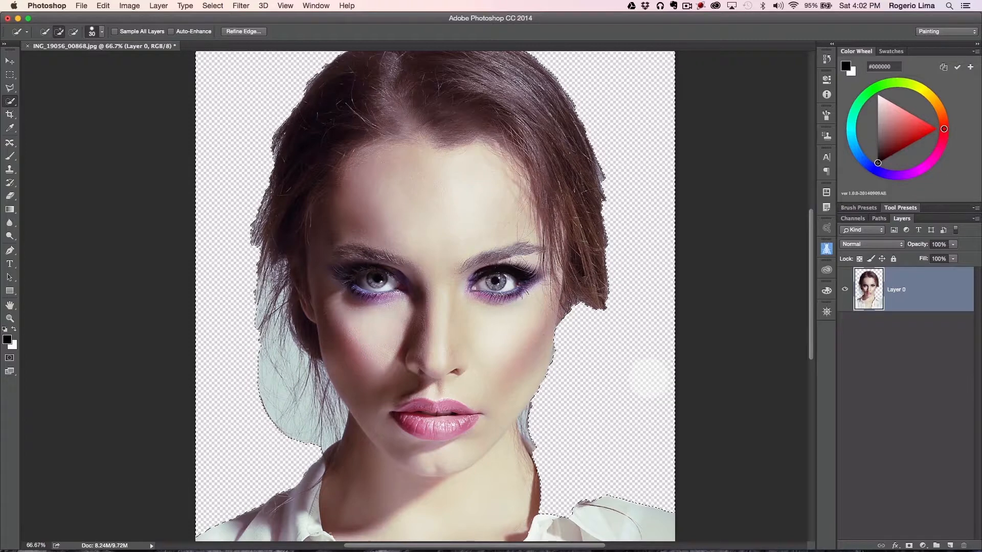
pyautogui.press('super')
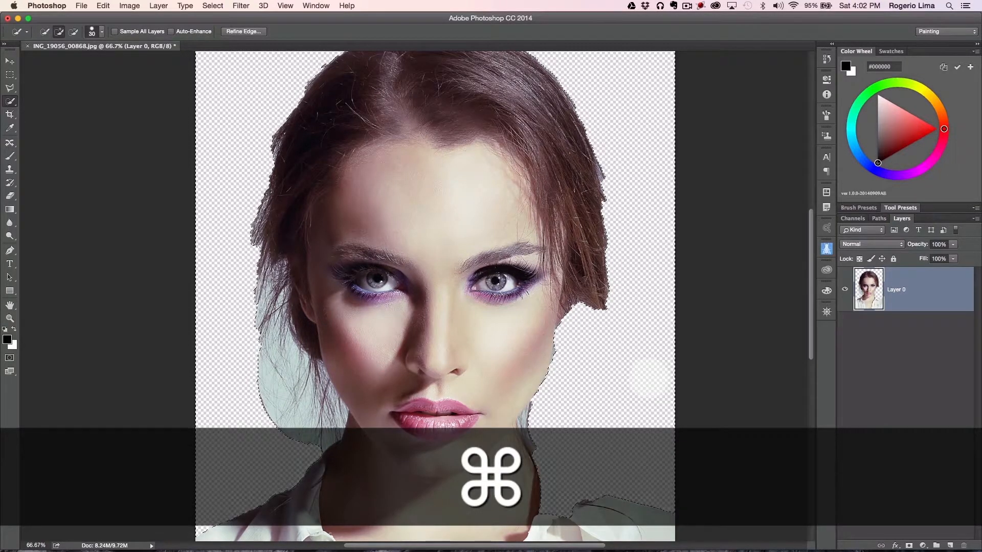
pyautogui.press('super+z')
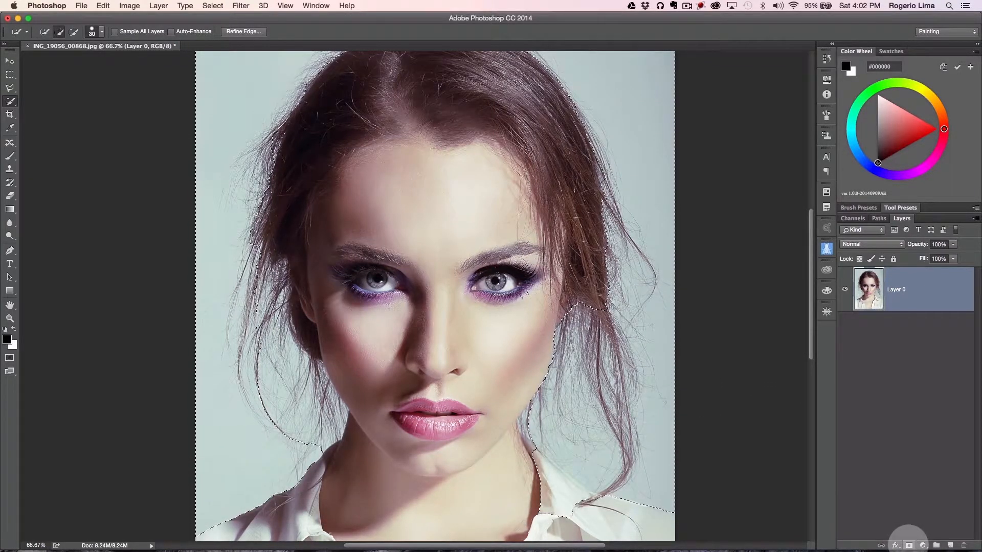
# Step: Add a layer mask to Layer 0 from the background selection and invert the mask
pyautogui.click(908, 545)
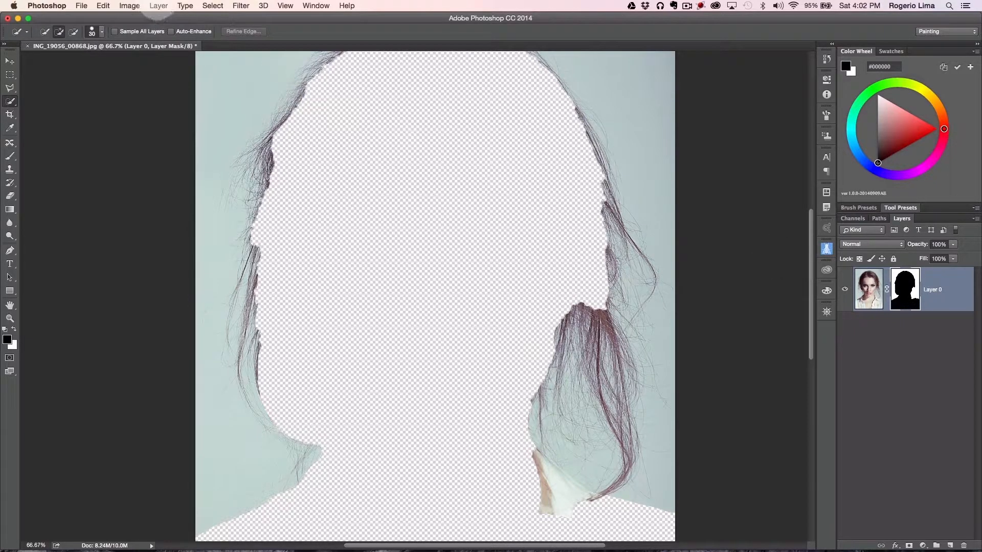
pyautogui.click(159, 6)
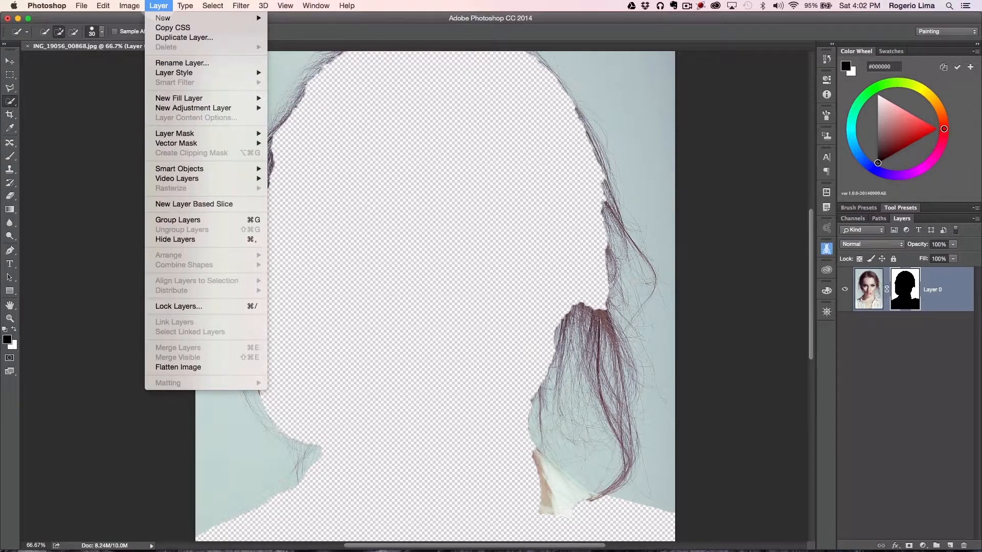
pyautogui.moveTo(129, 6)
pyautogui.moveTo(213, 5)
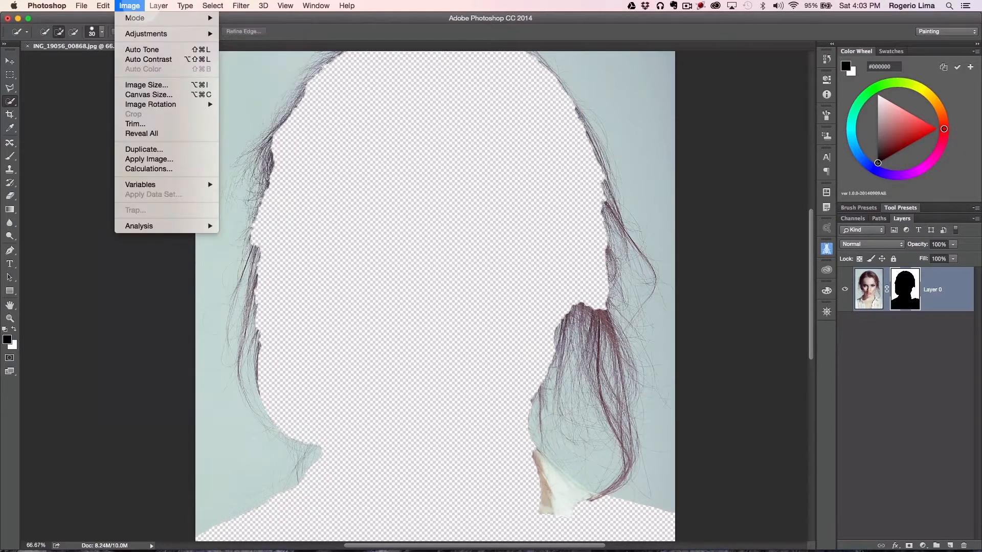
pyautogui.moveTo(145, 33)
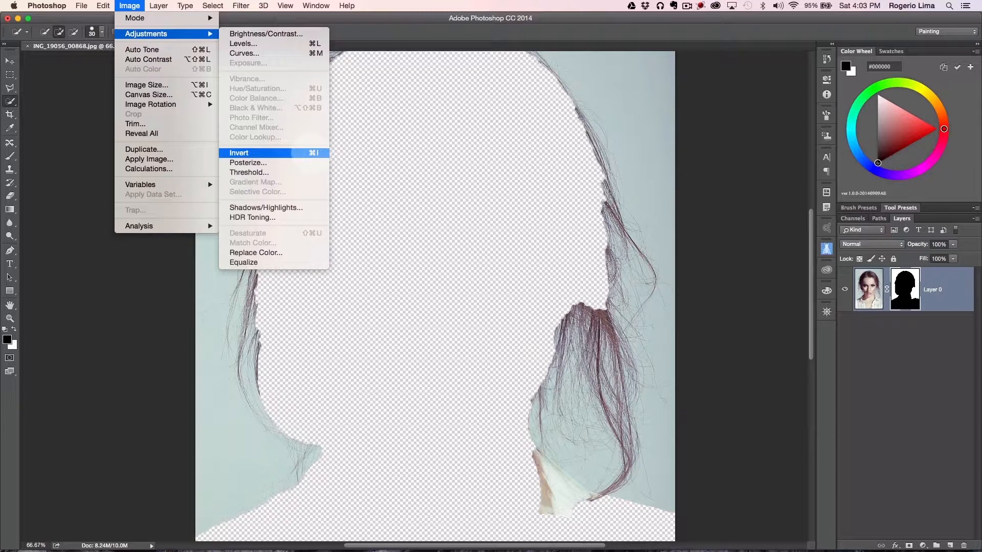
pyautogui.click(309, 152)
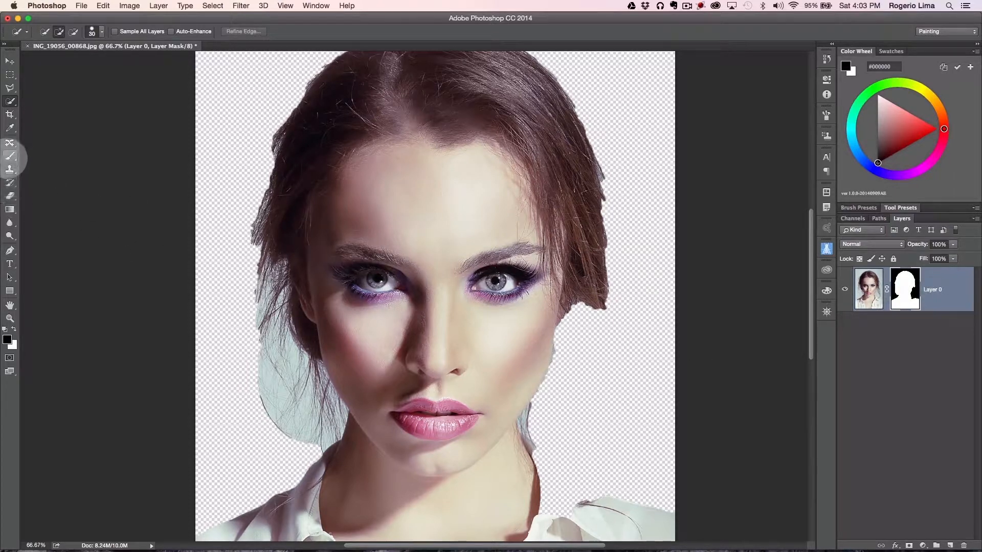
# Step: Target Layer 0's mask with the Brush tool and paint black at 20% opacity along the right-hand cheek edge
pyautogui.click(10, 156)
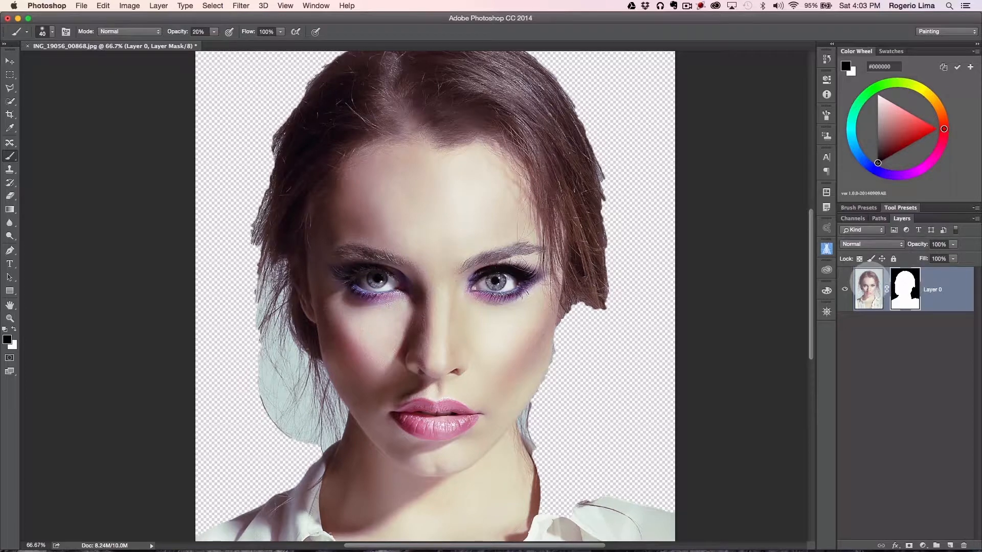
pyautogui.click(868, 285)
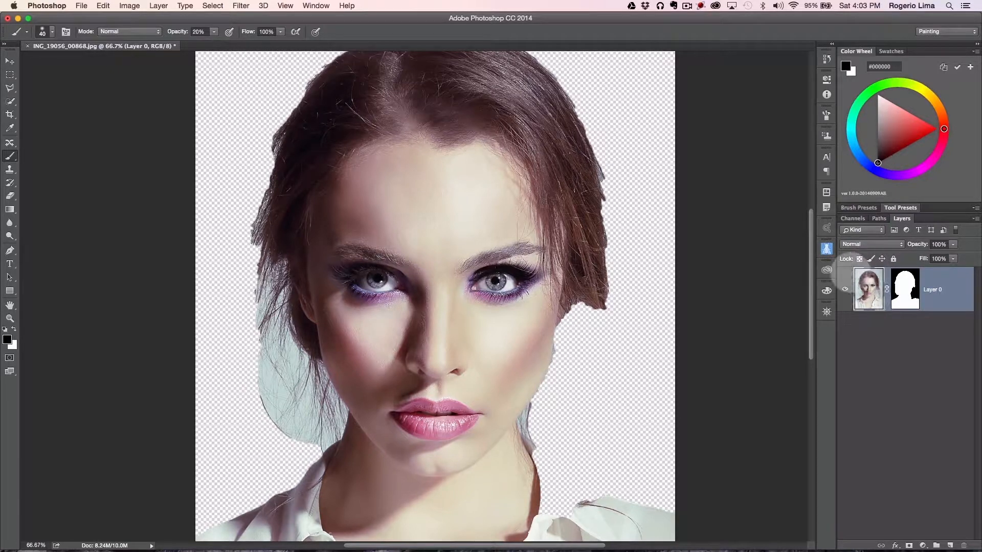
pyautogui.click(902, 287)
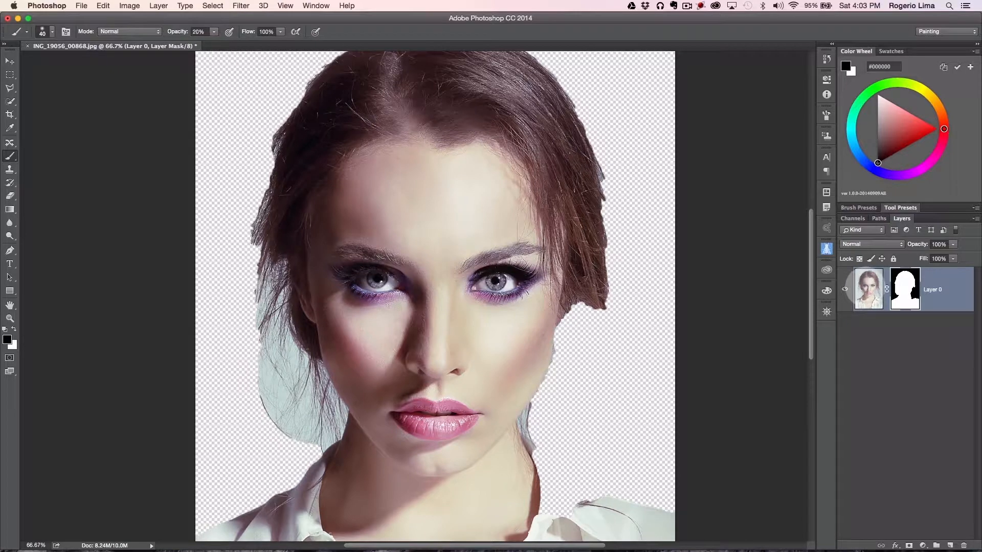
pyautogui.click(868, 288)
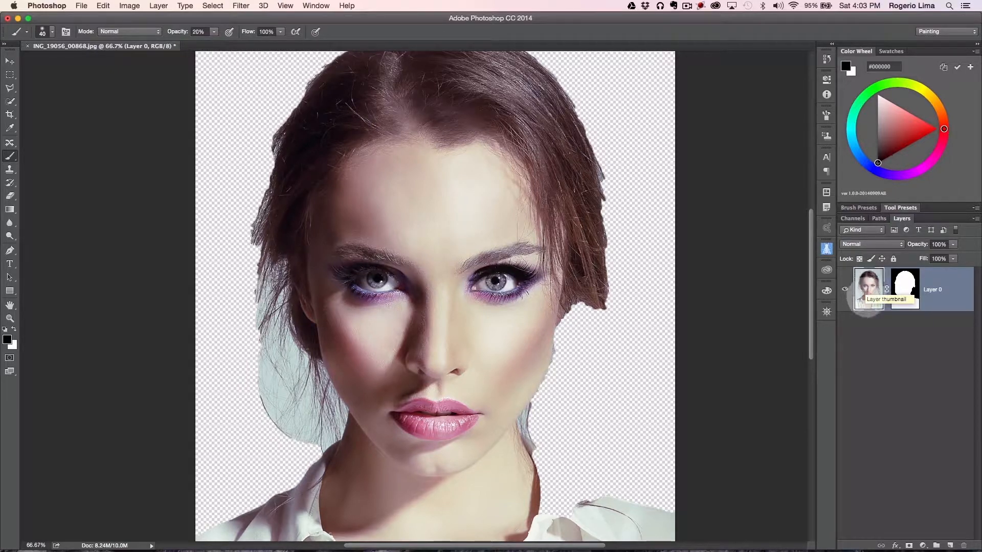
pyautogui.click(905, 281)
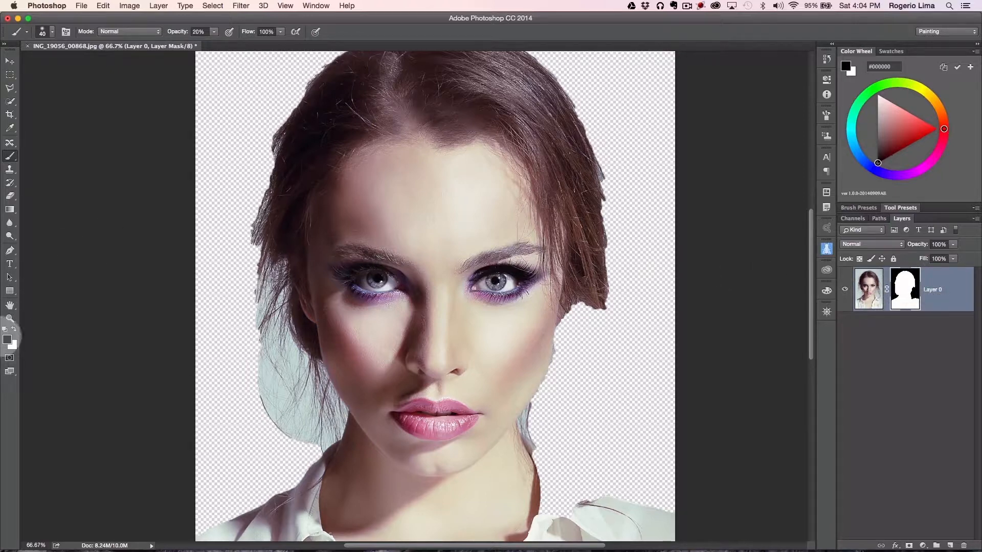
pyautogui.moveTo(544, 324)
pyautogui.mouseDown()
pyautogui.moveTo(569, 297)
pyautogui.moveTo(545, 336)
pyautogui.moveTo(544, 375)
pyautogui.moveTo(554, 341)
pyautogui.moveTo(537, 398)
pyautogui.moveTo(557, 339)
pyautogui.mouseUp()
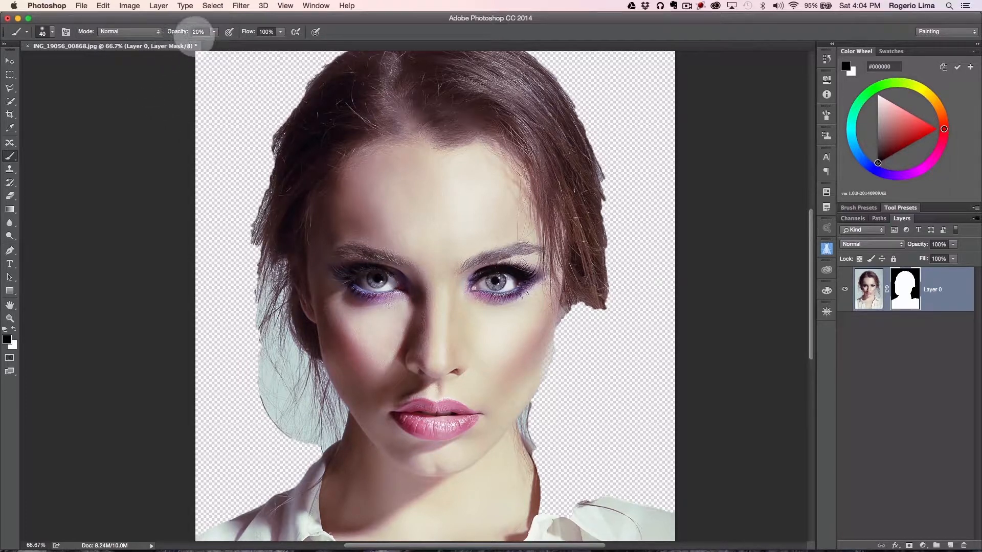
# Step: Set the brush opacity to 100% and paint black on the mask over the right-hand cheek and jaw
pyautogui.moveTo(215, 42); pyautogui.dragTo(282, 48)
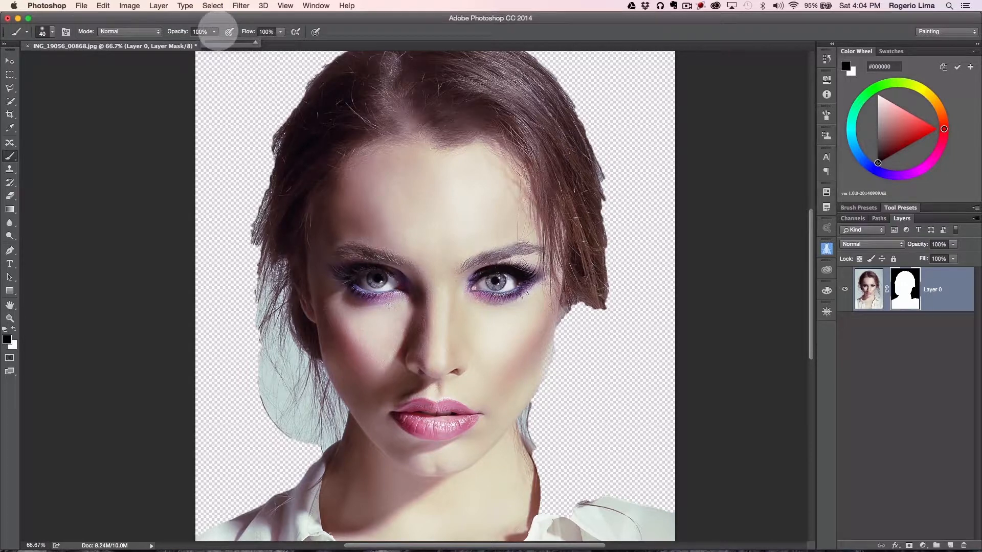
pyautogui.click(215, 31)
pyautogui.moveTo(529, 394)
pyautogui.mouseDown()
pyautogui.moveTo(546, 331)
pyautogui.moveTo(518, 393)
pyautogui.moveTo(514, 386)
pyautogui.moveTo(526, 404)
pyautogui.moveTo(506, 450)
pyautogui.moveTo(499, 409)
pyautogui.moveTo(504, 444)
pyautogui.moveTo(516, 437)
pyautogui.moveTo(532, 452)
pyautogui.mouseUp()
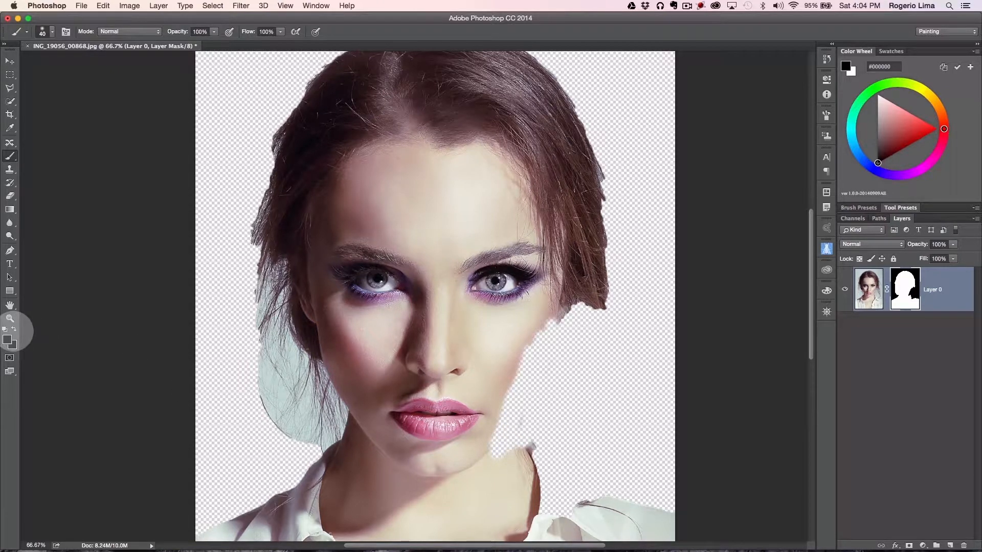
# Step: Swap the foreground color to white and paint on the mask to restore the right-hand cheek, jaw and nearby hair
pyautogui.click(14, 329)
pyautogui.moveTo(504, 381)
pyautogui.mouseDown()
pyautogui.moveTo(505, 450)
pyautogui.moveTo(522, 427)
pyautogui.moveTo(520, 450)
pyautogui.moveTo(525, 434)
pyautogui.moveTo(492, 476)
pyautogui.moveTo(515, 435)
pyautogui.moveTo(505, 399)
pyautogui.moveTo(500, 432)
pyautogui.moveTo(510, 429)
pyautogui.moveTo(515, 371)
pyautogui.moveTo(513, 401)
pyautogui.moveTo(520, 365)
pyautogui.moveTo(568, 283)
pyautogui.moveTo(522, 359)
pyautogui.mouseUp()
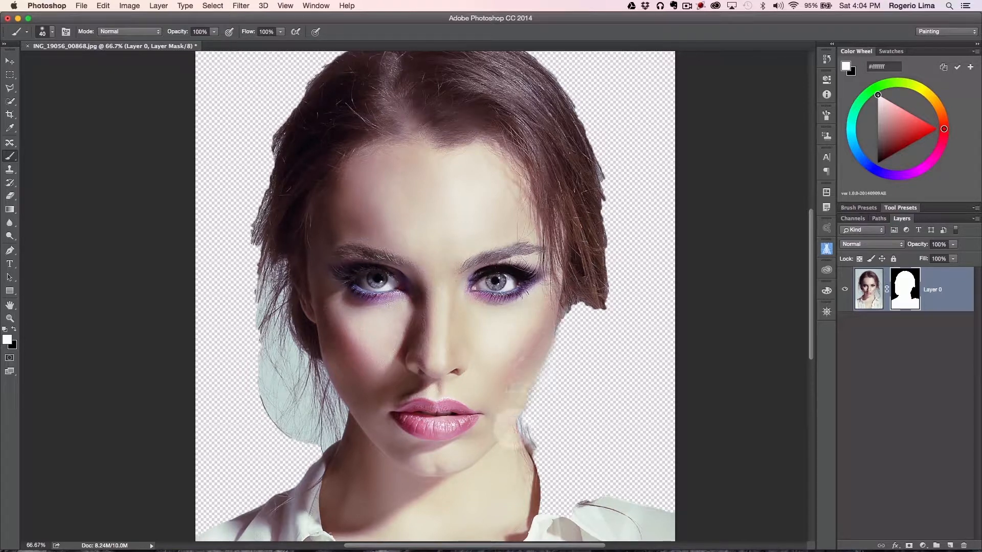
pyautogui.moveTo(546, 319)
pyautogui.mouseDown()
pyautogui.moveTo(598, 291)
pyautogui.moveTo(588, 327)
pyautogui.moveTo(591, 306)
pyautogui.mouseUp()
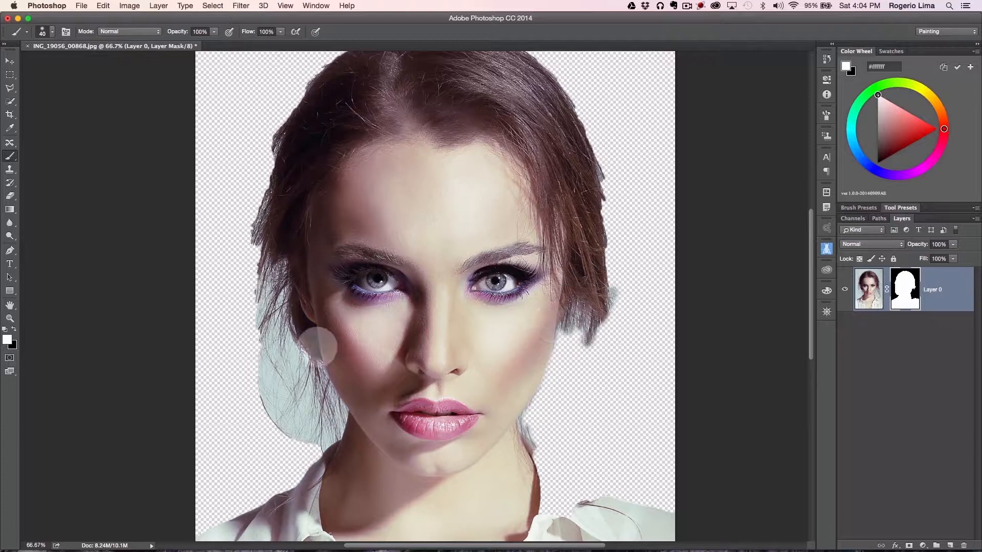
# Step: Paint white on the mask to restore the left-hand loose hair and the right-hand strands, neck, collar and shoulder
pyautogui.moveTo(255, 235)
pyautogui.mouseDown()
pyautogui.moveTo(286, 131)
pyautogui.moveTo(339, 53)
pyautogui.moveTo(290, 134)
pyautogui.moveTo(267, 216)
pyautogui.moveTo(284, 123)
pyautogui.moveTo(239, 302)
pyautogui.moveTo(226, 307)
pyautogui.moveTo(237, 302)
pyautogui.moveTo(223, 326)
pyautogui.moveTo(248, 341)
pyautogui.moveTo(237, 345)
pyautogui.moveTo(252, 366)
pyautogui.moveTo(244, 378)
pyautogui.moveTo(288, 439)
pyautogui.moveTo(336, 447)
pyautogui.moveTo(299, 453)
pyautogui.moveTo(288, 474)
pyautogui.moveTo(339, 447)
pyautogui.moveTo(302, 478)
pyautogui.mouseUp()
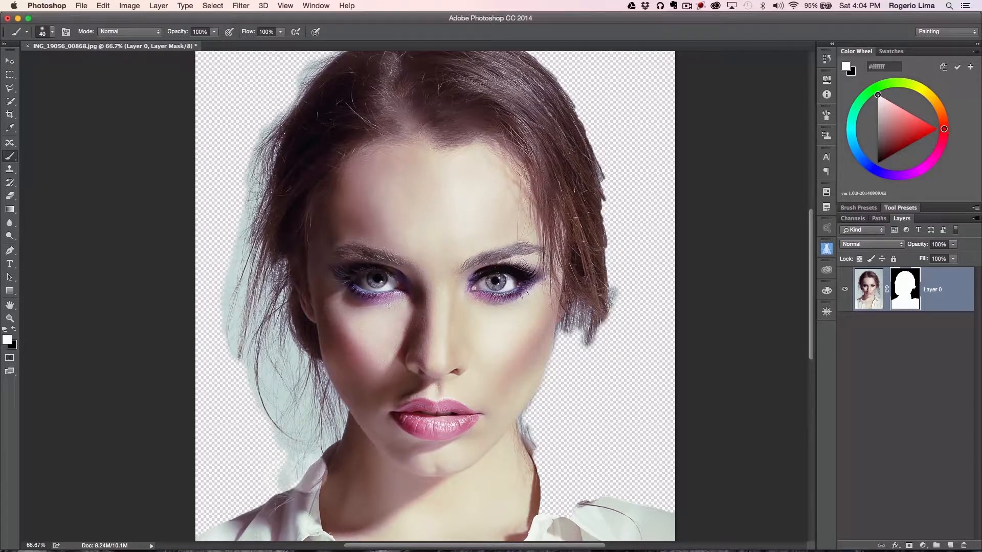
pyautogui.moveTo(529, 410); pyautogui.dragTo(516, 446)
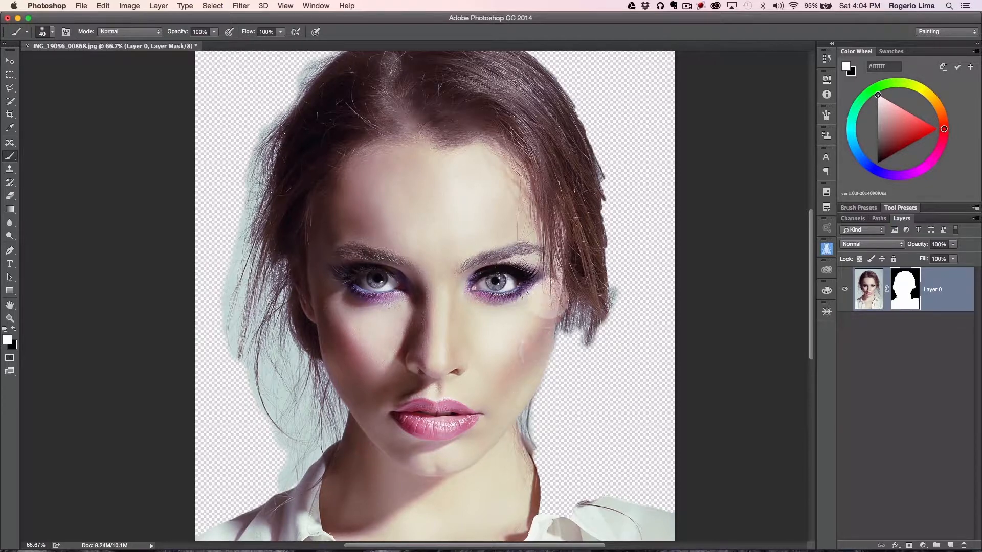
pyautogui.moveTo(551, 309)
pyautogui.mouseDown()
pyautogui.moveTo(544, 411)
pyautogui.moveTo(529, 417)
pyautogui.moveTo(524, 462)
pyautogui.mouseUp()
pyautogui.moveTo(549, 329)
pyautogui.mouseDown()
pyautogui.moveTo(562, 353)
pyautogui.moveTo(557, 340)
pyautogui.moveTo(527, 475)
pyautogui.moveTo(540, 462)
pyautogui.moveTo(669, 511)
pyautogui.mouseUp()
pyautogui.moveTo(613, 491)
pyautogui.mouseDown()
pyautogui.moveTo(562, 486)
pyautogui.moveTo(544, 495)
pyautogui.moveTo(527, 470)
pyautogui.moveTo(532, 517)
pyautogui.mouseUp()
pyautogui.moveTo(533, 477)
pyautogui.mouseDown()
pyautogui.moveTo(541, 510)
pyautogui.moveTo(563, 515)
pyautogui.moveTo(537, 507)
pyautogui.moveTo(605, 489)
pyautogui.mouseUp()
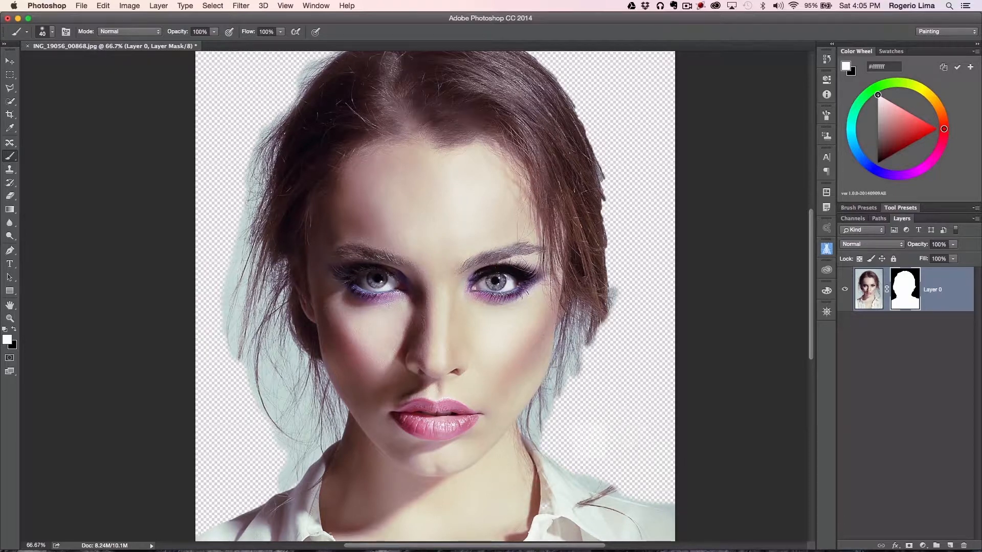
# Step: Delete the painted layer mask from Layer 0
pyautogui.rightClick(899, 290)
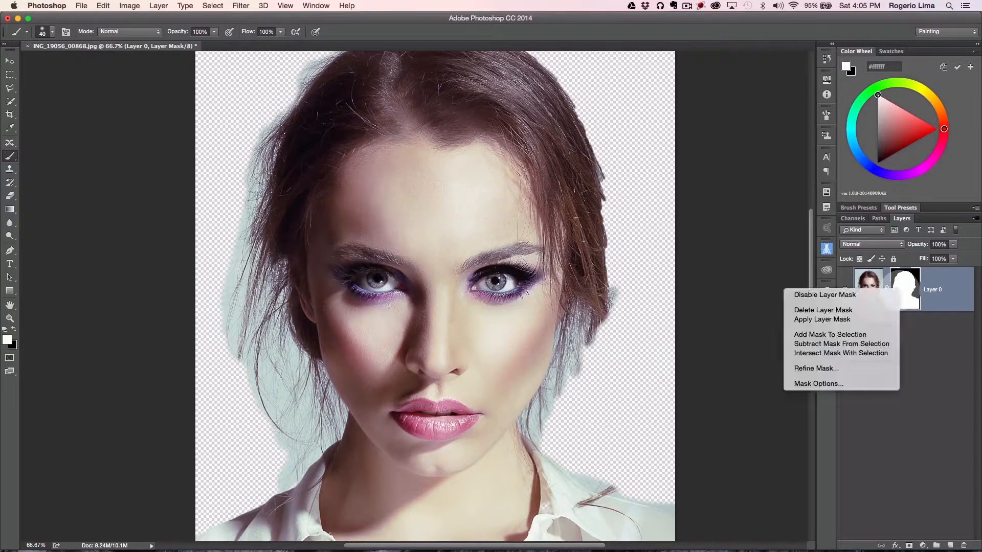
pyautogui.click(844, 310)
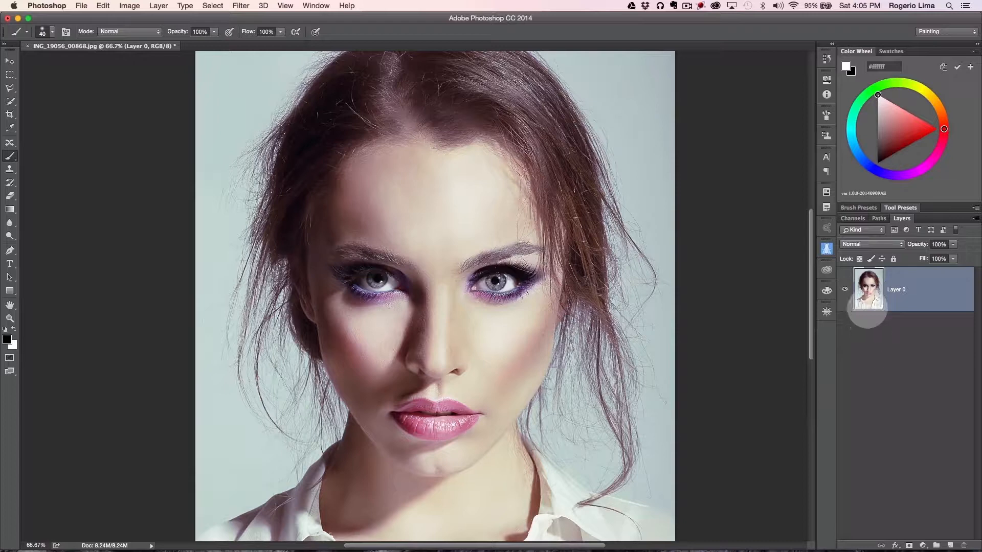
# Step: Display the portrait's color channels in place of its layers
pyautogui.scroll(-3, 624, 302)
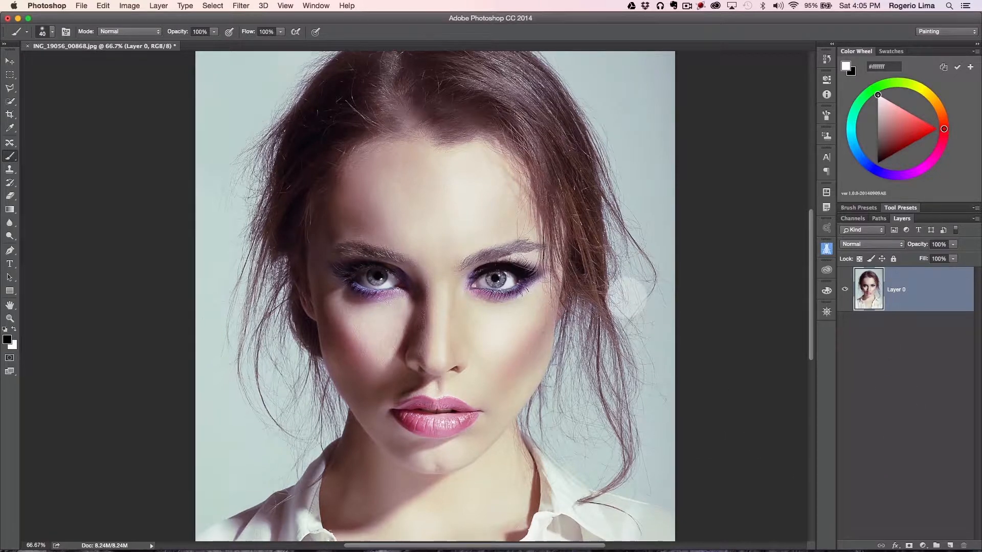
pyautogui.scroll(1, 624, 294)
pyautogui.scroll(2, 625, 299)
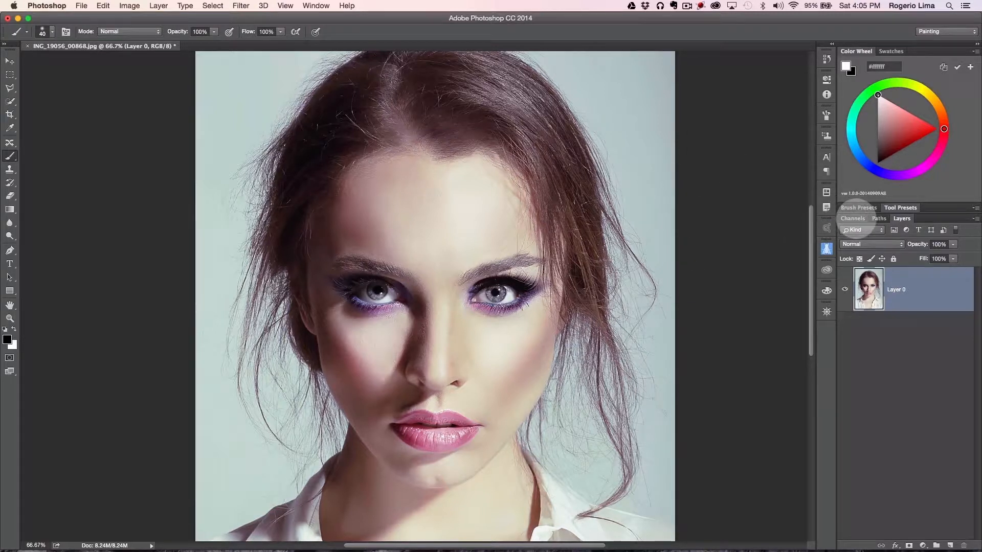
pyautogui.click(854, 218)
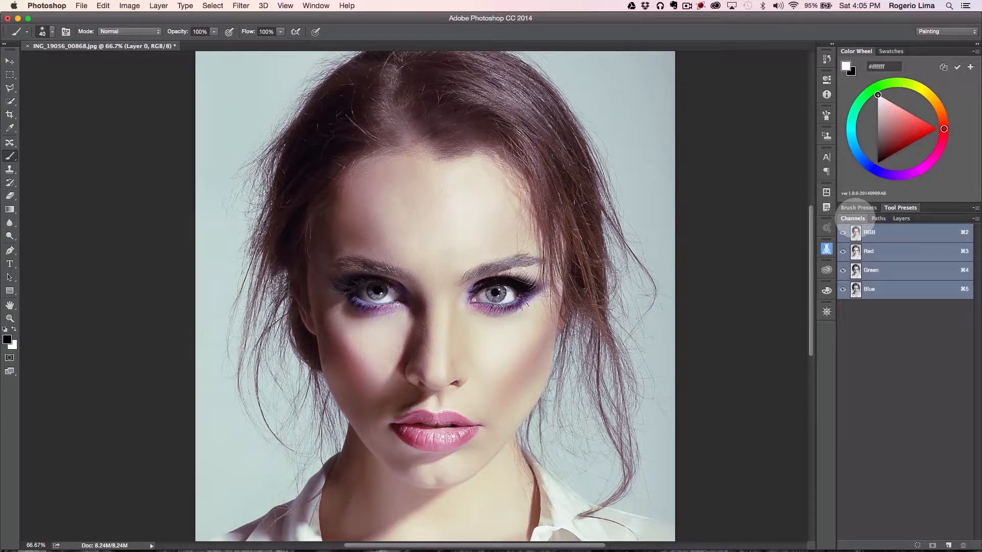
pyautogui.click(901, 219)
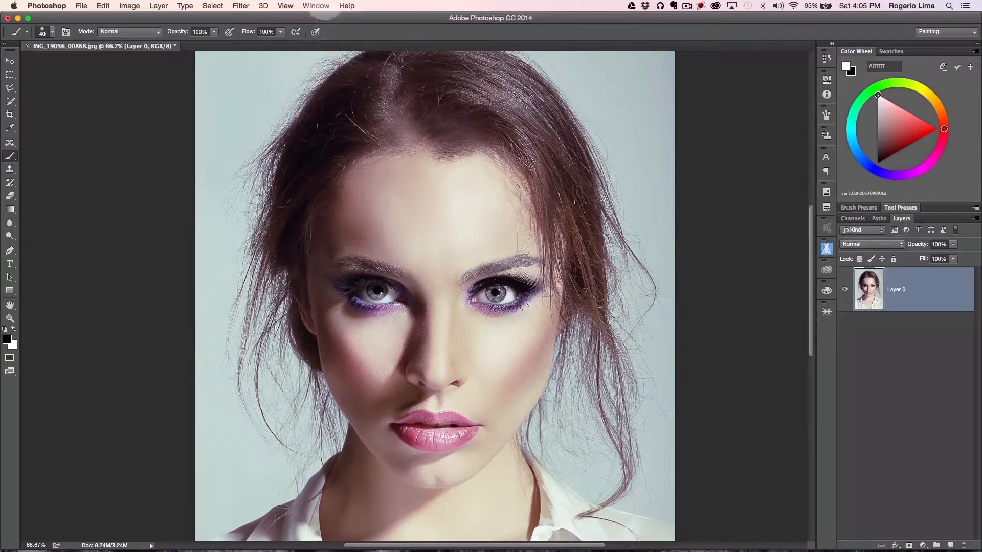
pyautogui.click(316, 6)
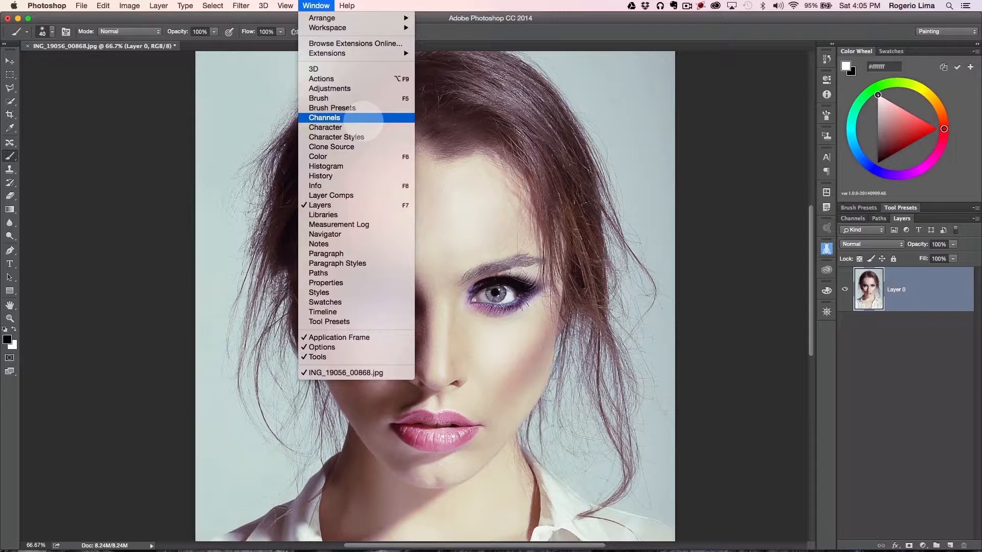
pyautogui.click(364, 118)
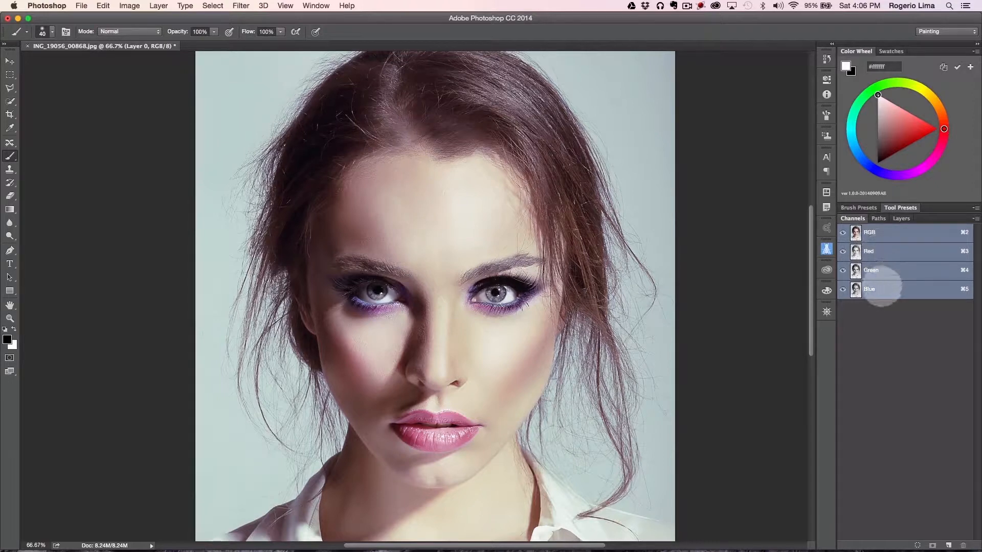
# Step: View the Blue, Green and Red channels one at a time to compare hair and background contrast, ending on Blue
pyautogui.click(880, 289)
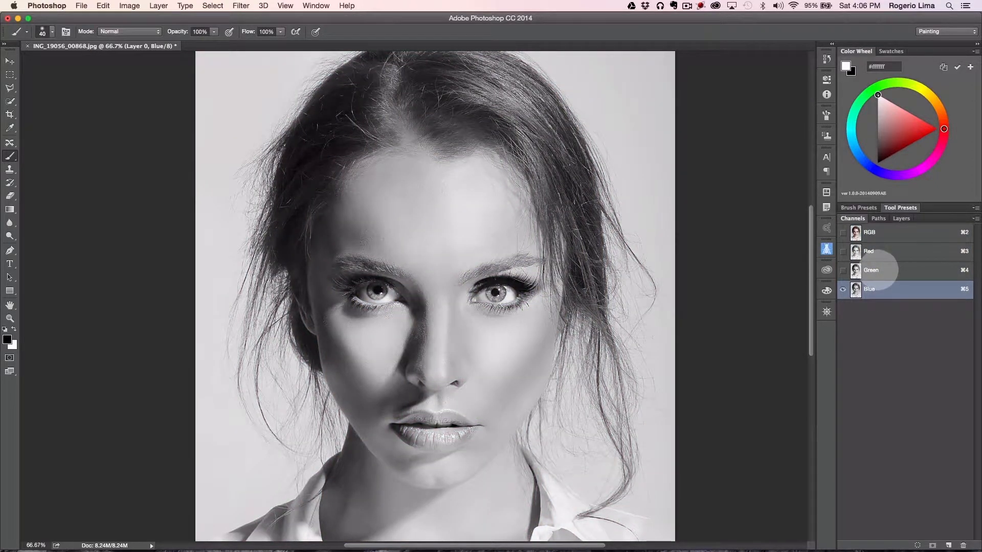
pyautogui.click(881, 270)
pyautogui.click(881, 251)
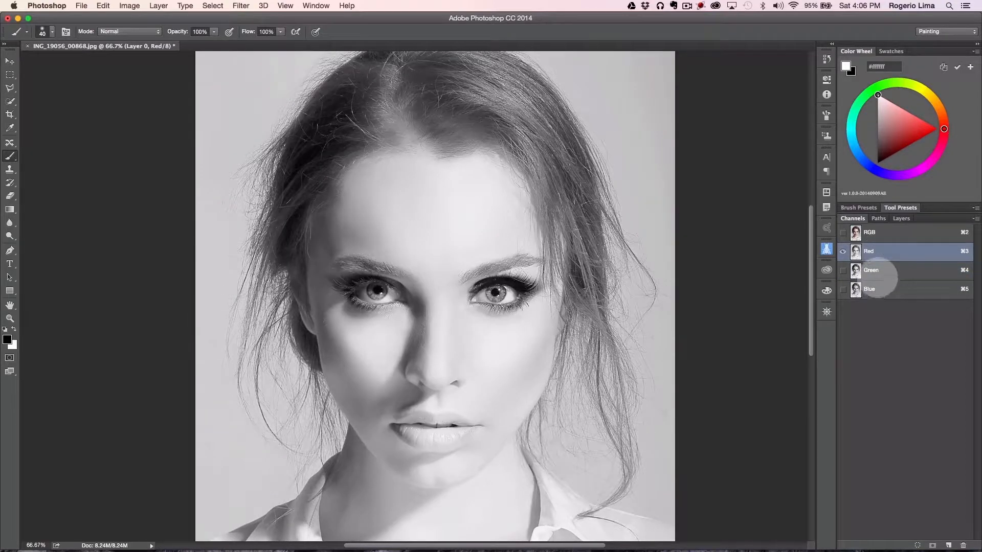
pyautogui.click(880, 270)
pyautogui.click(878, 289)
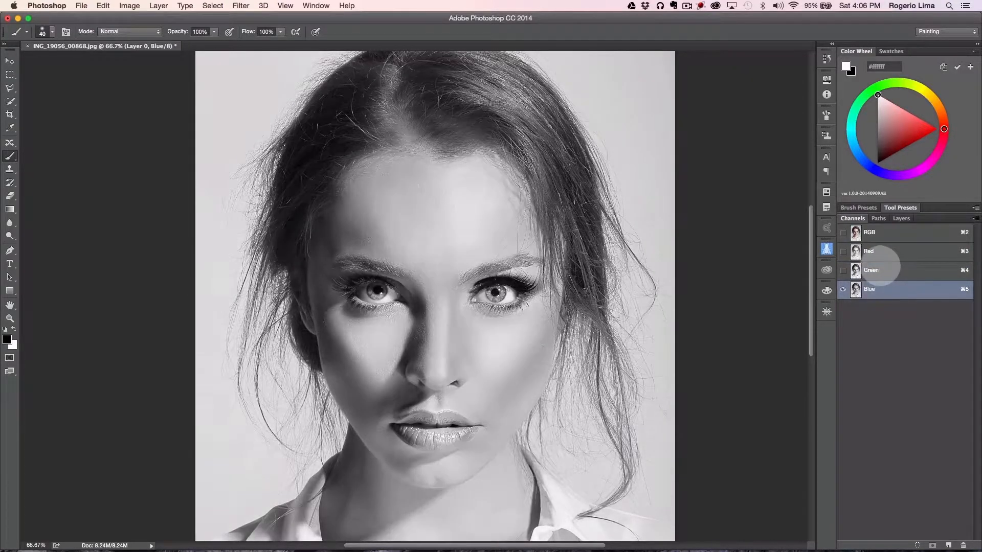
# Step: Compare the Green, Red and Blue channels individually for hair-to-background contrast, ending on the full-color RGB composite
pyautogui.click(879, 270)
pyautogui.click(880, 250)
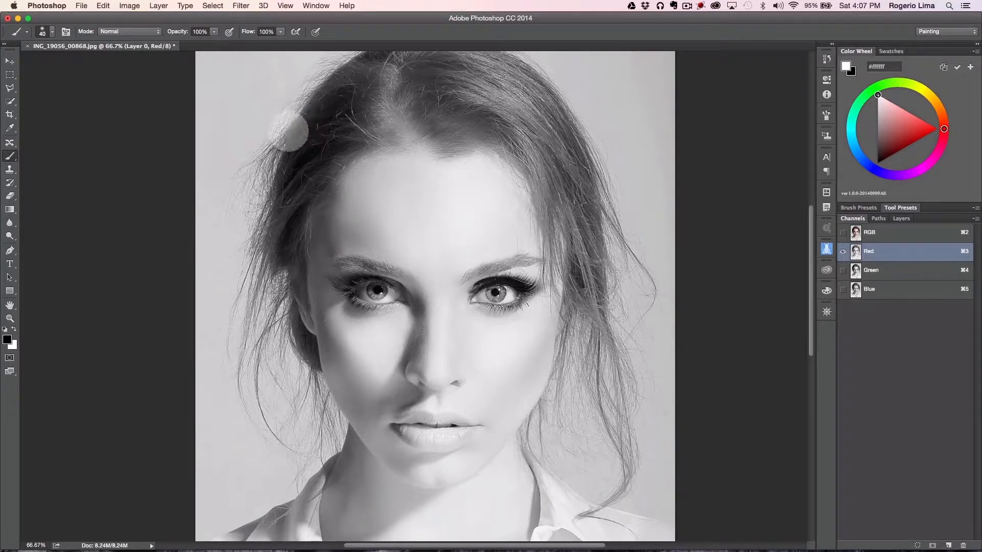
pyautogui.click(888, 268)
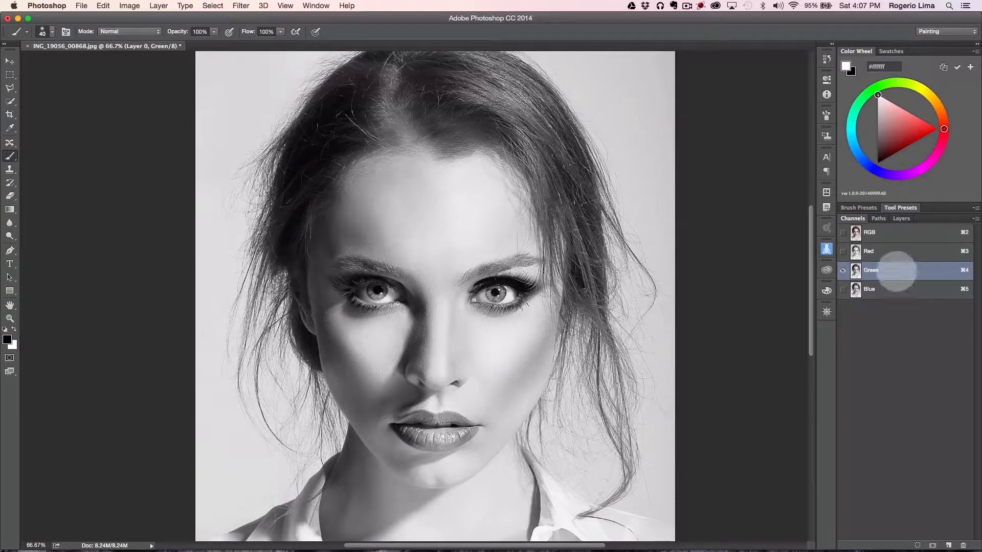
pyautogui.click(879, 288)
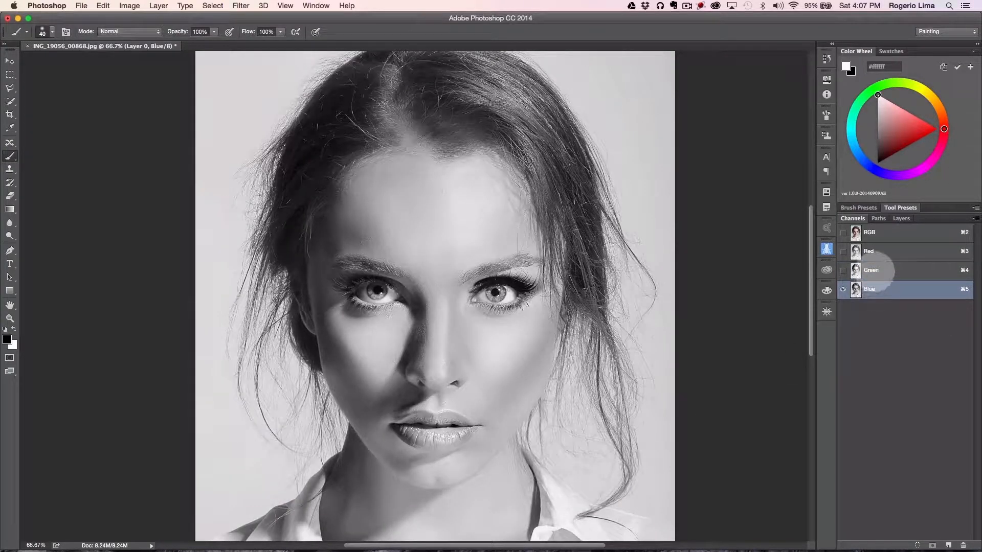
pyautogui.click(892, 234)
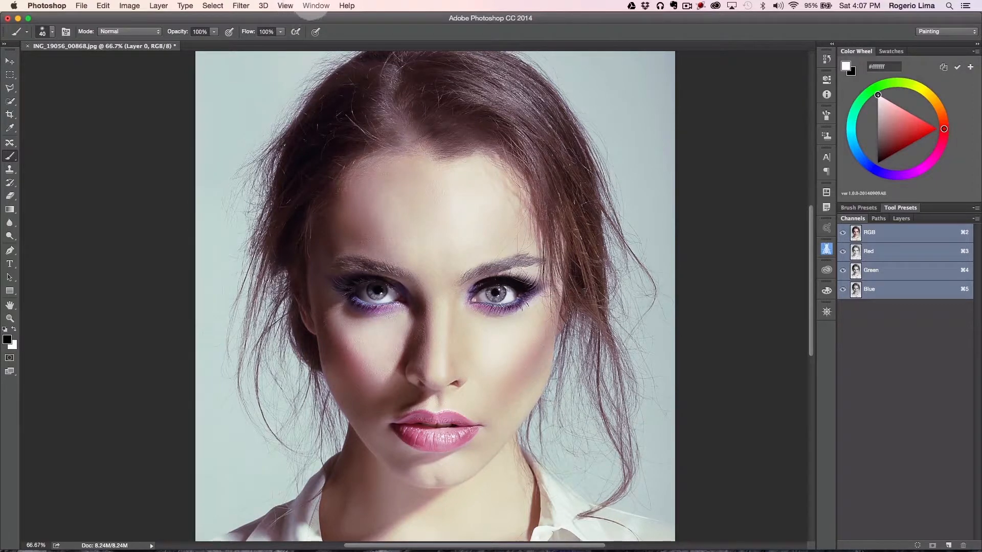
# Step: Display the Info readout to examine the portrait's RGB color values, and hide it again
pyautogui.click(313, 6)
pyautogui.click(330, 187)
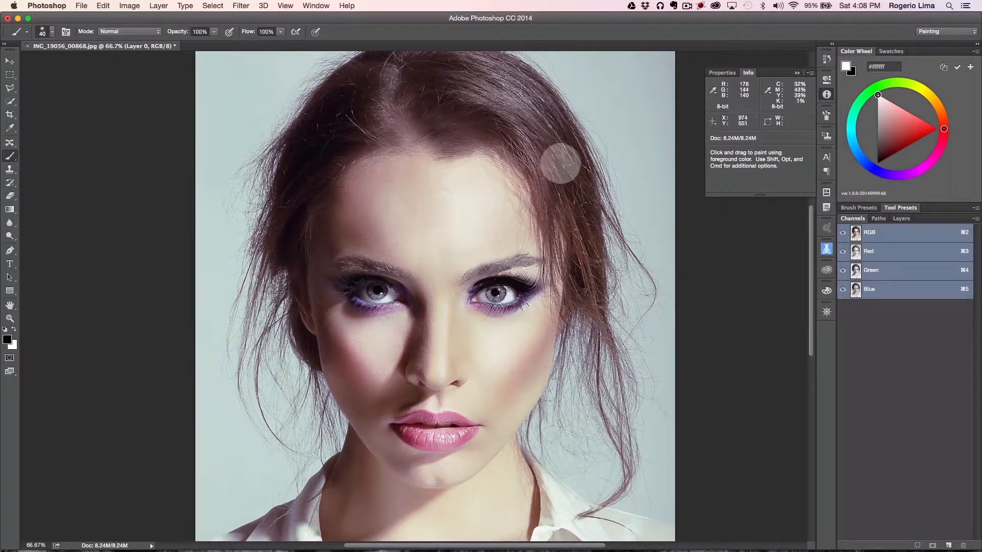
pyautogui.click(826, 94)
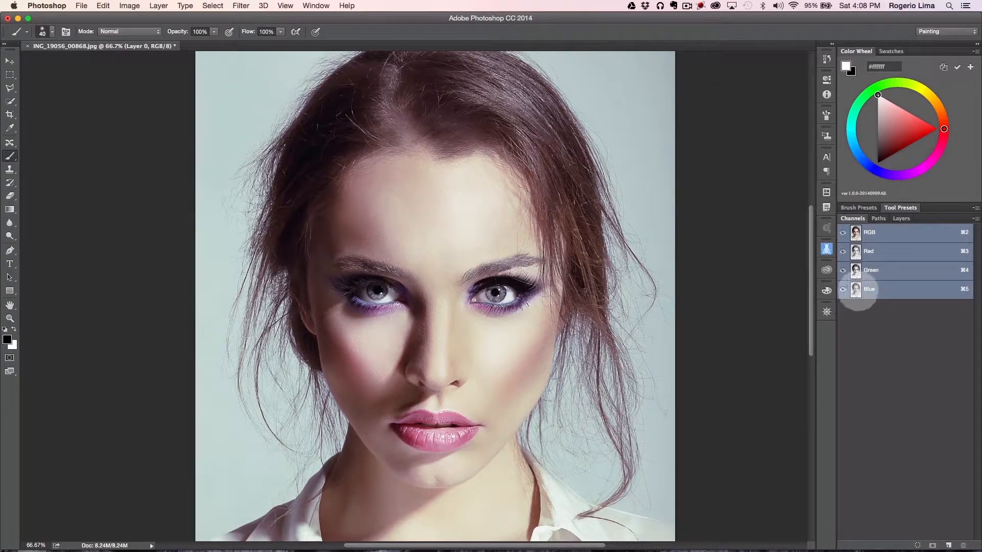
# Step: Examine the Red, Green and Blue channels in turn twice, judging how dark the hair is against the backdrop
pyautogui.click(890, 252)
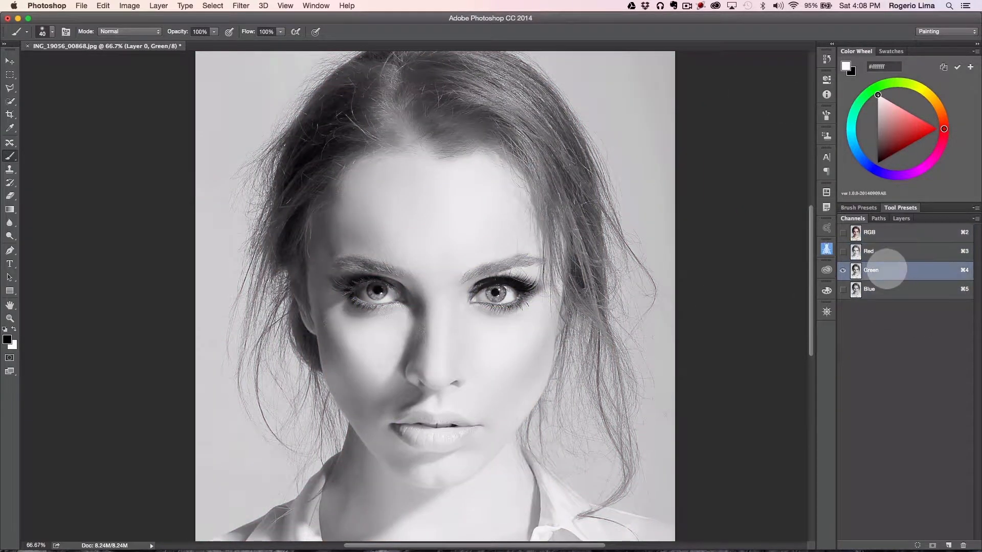
pyautogui.click(884, 269)
pyautogui.click(883, 287)
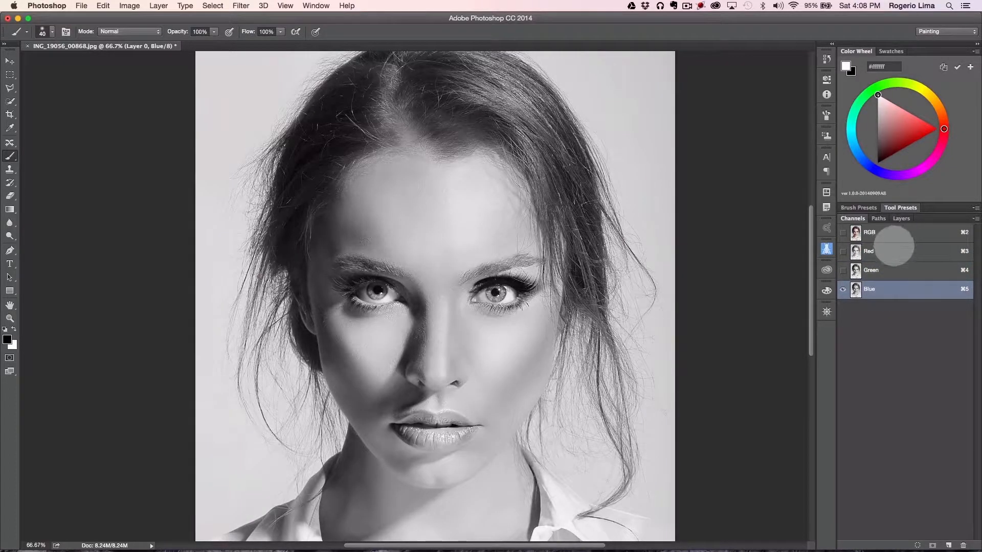
pyautogui.click(893, 250)
pyautogui.click(892, 267)
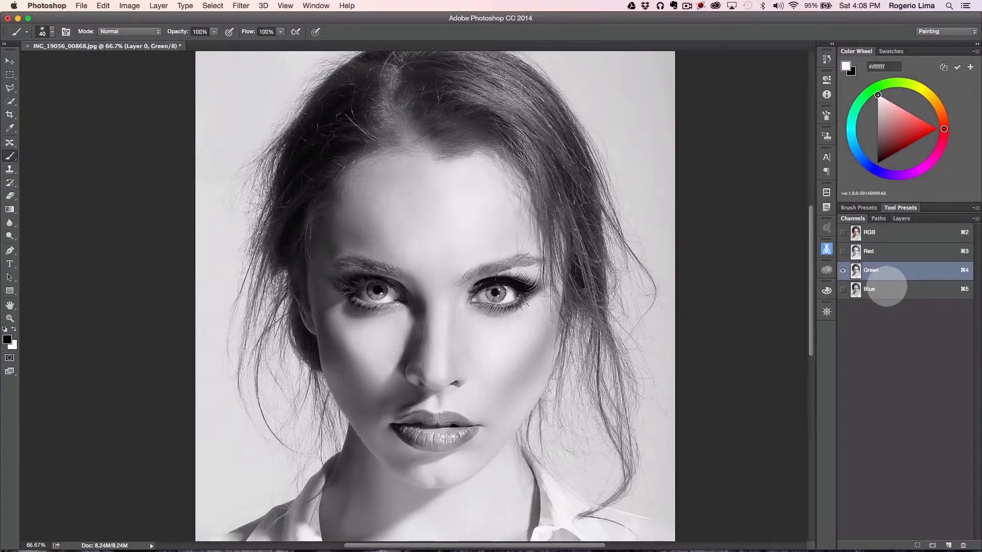
pyautogui.click(886, 286)
pyautogui.scroll(-4, 527, 279)
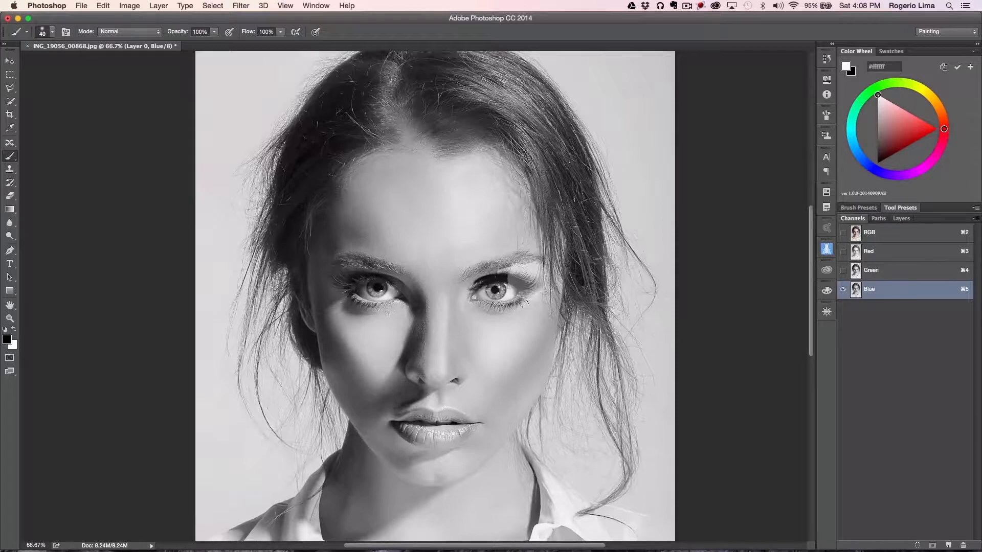
pyautogui.scroll(5, 529, 278)
pyautogui.press('super+minus')
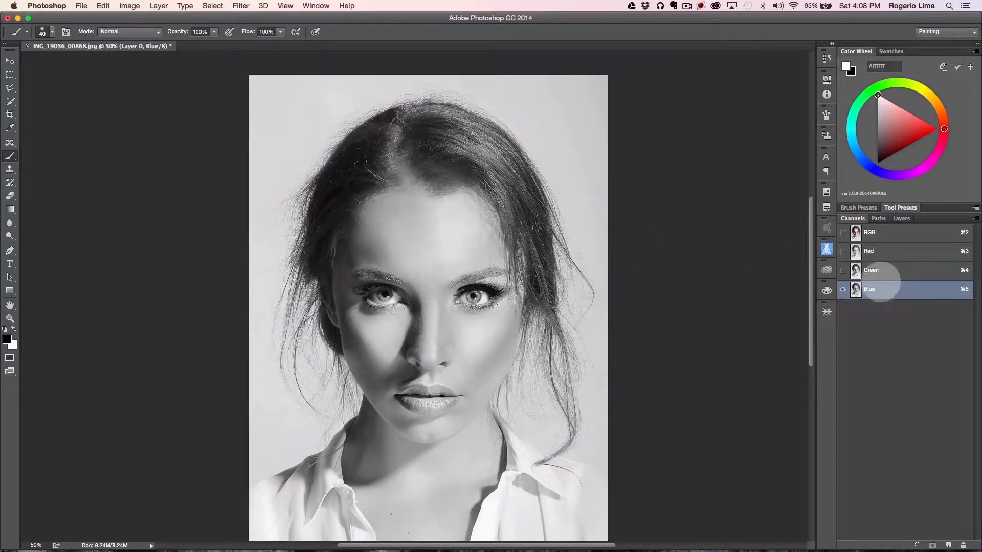
# Step: Compare the Green and Red channels again with the whole head in view, finishing on the Blue channel
pyautogui.click(878, 270)
pyautogui.click(888, 252)
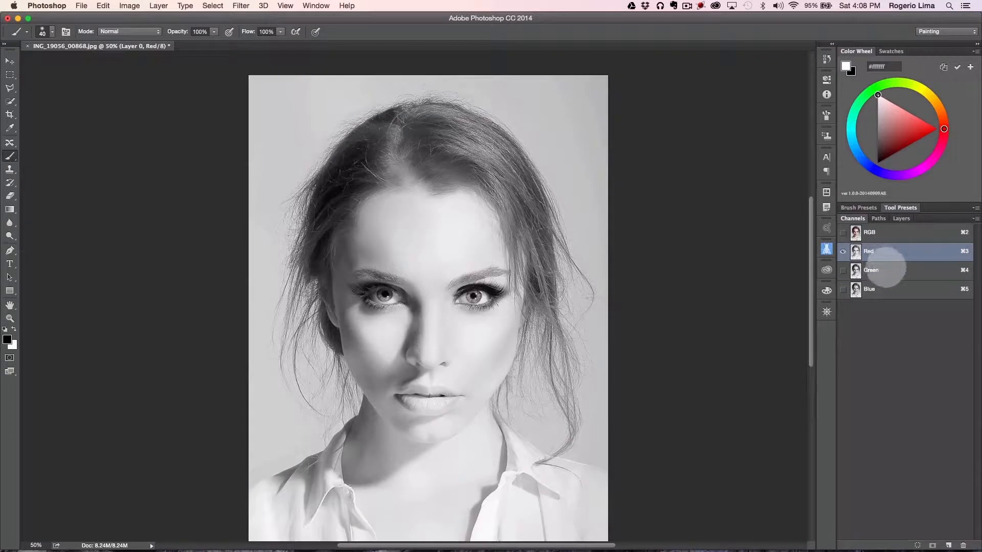
pyautogui.click(882, 269)
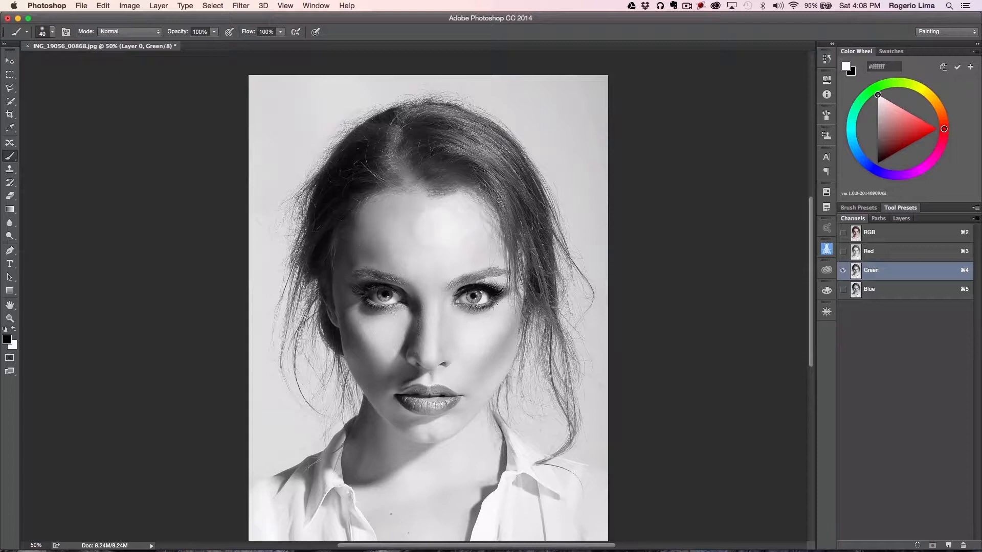
pyautogui.click(869, 251)
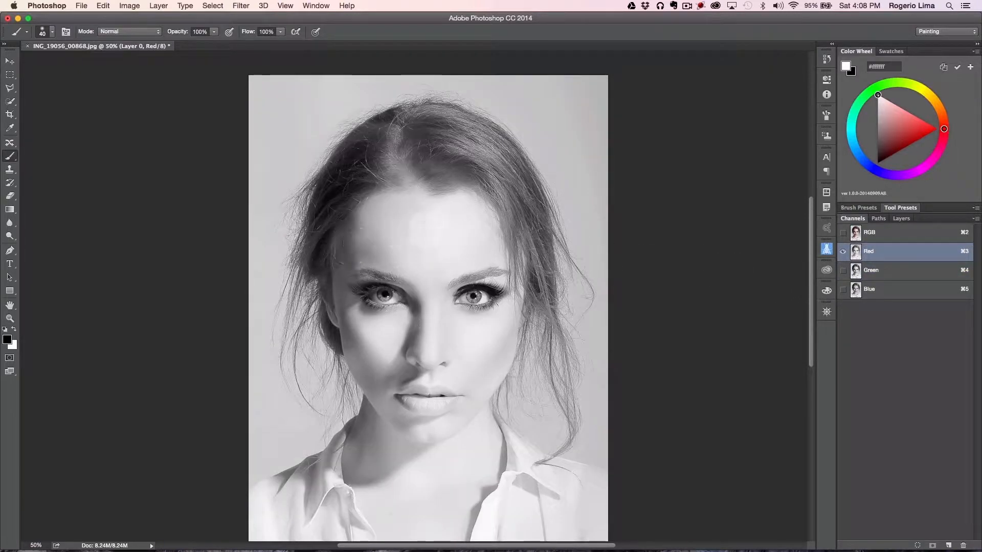
pyautogui.click(880, 290)
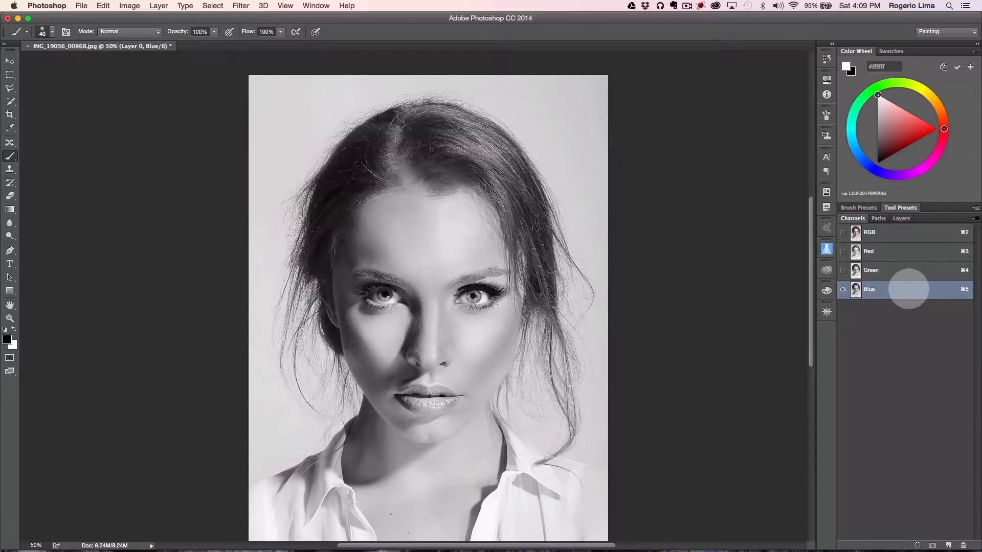
# Step: Duplicate the Blue channel and make the Blue copy channel the active one
pyautogui.moveTo(909, 288); pyautogui.dragTo(932, 291)
pyautogui.moveTo(911, 289); pyautogui.dragTo(949, 542)
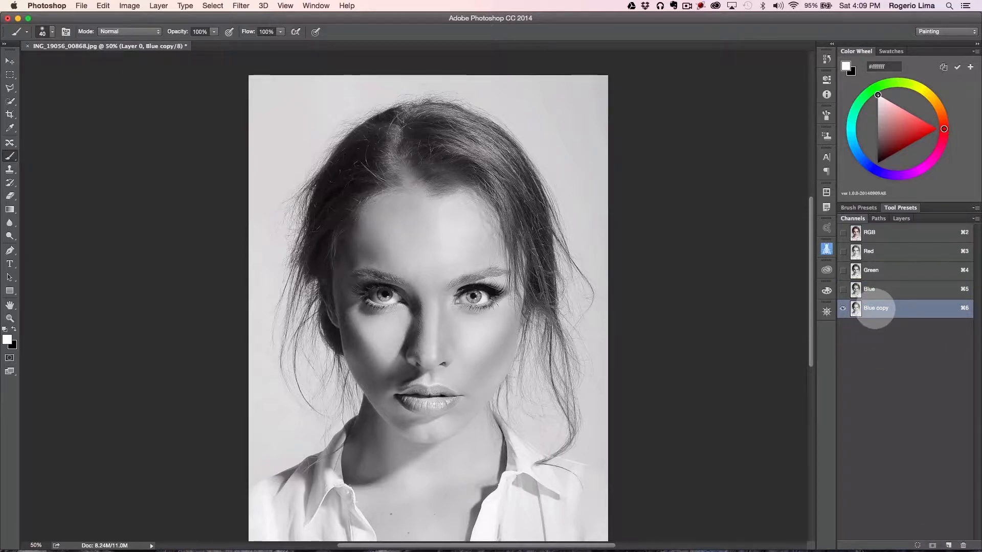
pyautogui.click(894, 289)
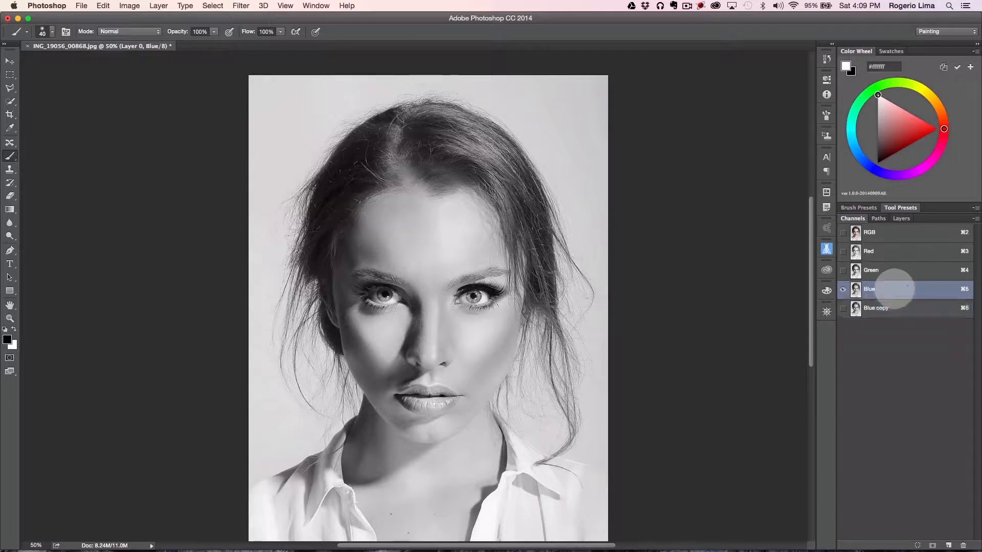
pyautogui.click(879, 306)
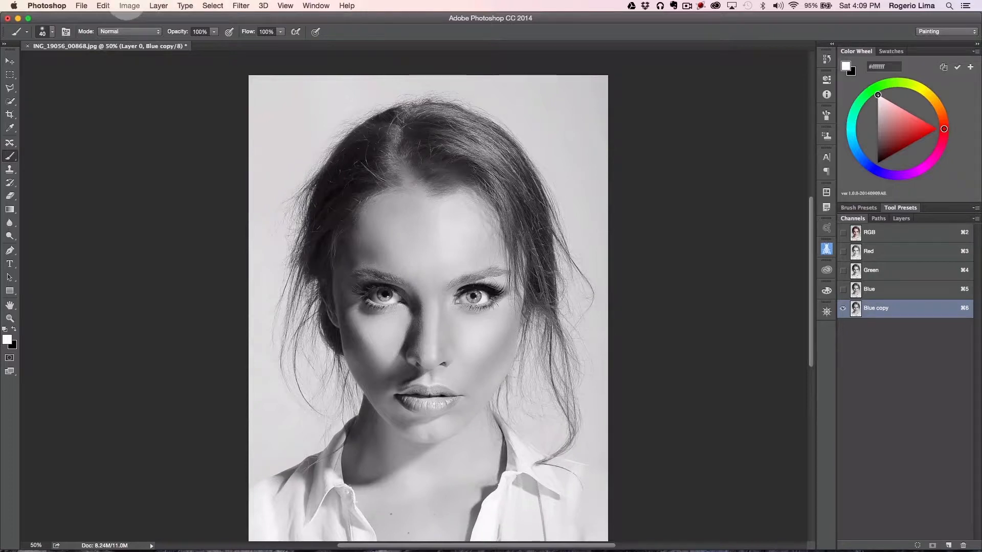
# Step: Start a Levels adjustment on the Blue copy channel with black input 133 and midtone 0.60
pyautogui.click(129, 5)
pyautogui.moveTo(205, 34)
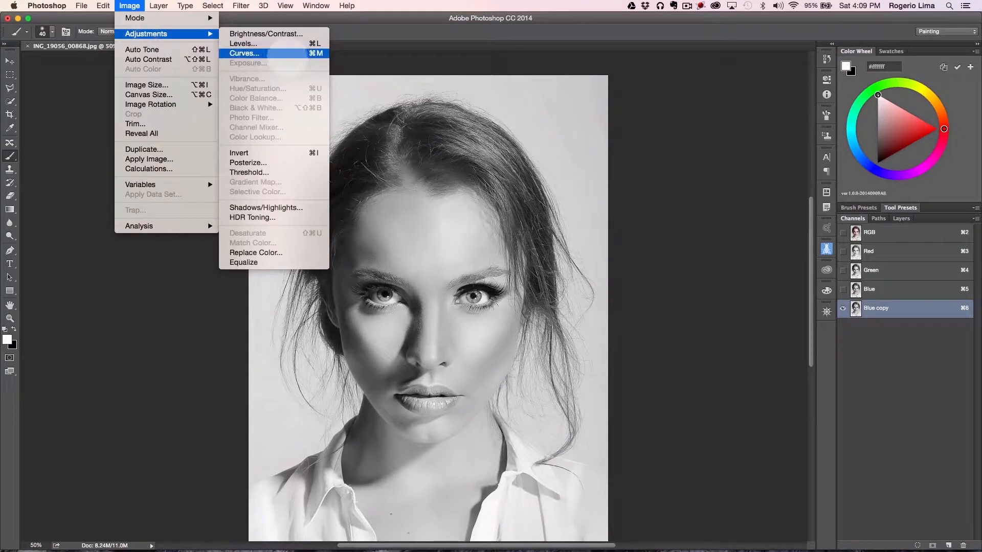
pyautogui.click(291, 49)
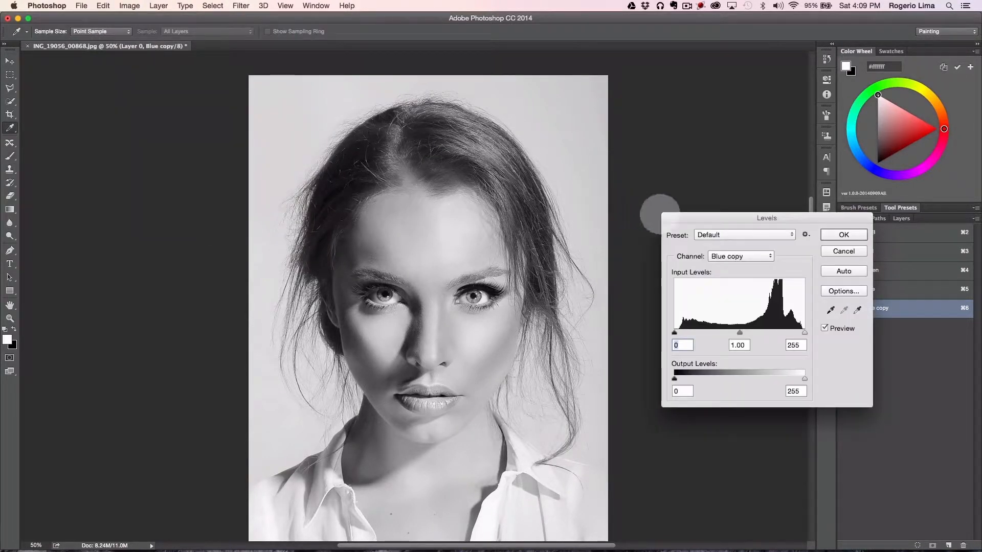
pyautogui.moveTo(709, 209); pyautogui.dragTo(667, 212)
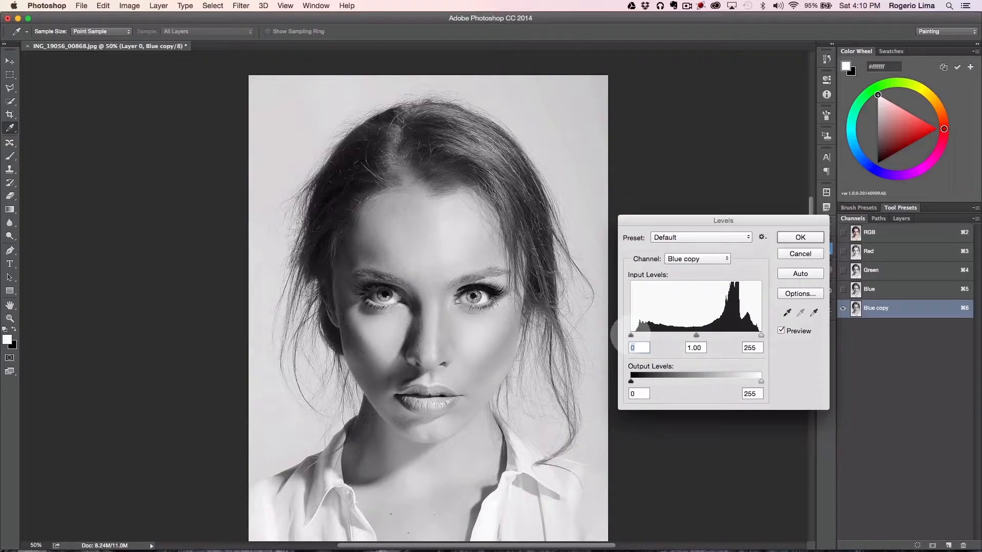
pyautogui.moveTo(630, 336); pyautogui.dragTo(700, 336)
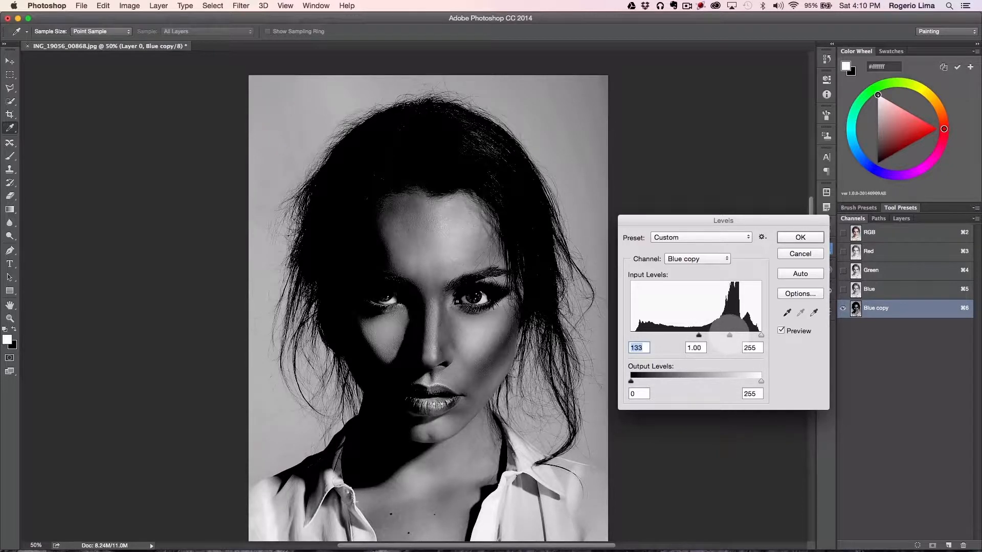
pyautogui.moveTo(729, 335)
pyautogui.mouseDown()
pyautogui.moveTo(713, 335)
pyautogui.moveTo(737, 335)
pyautogui.mouseUp()
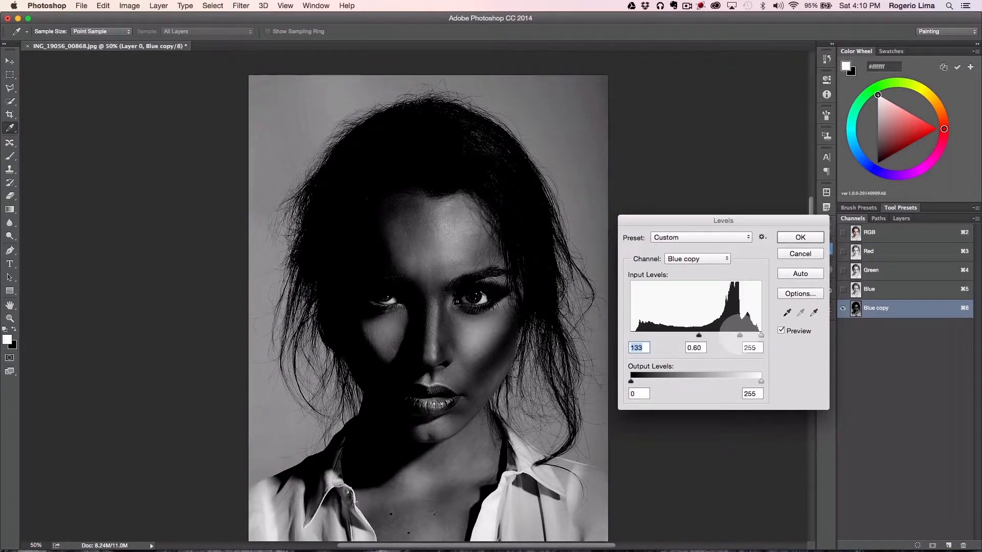
pyautogui.press('Tab')
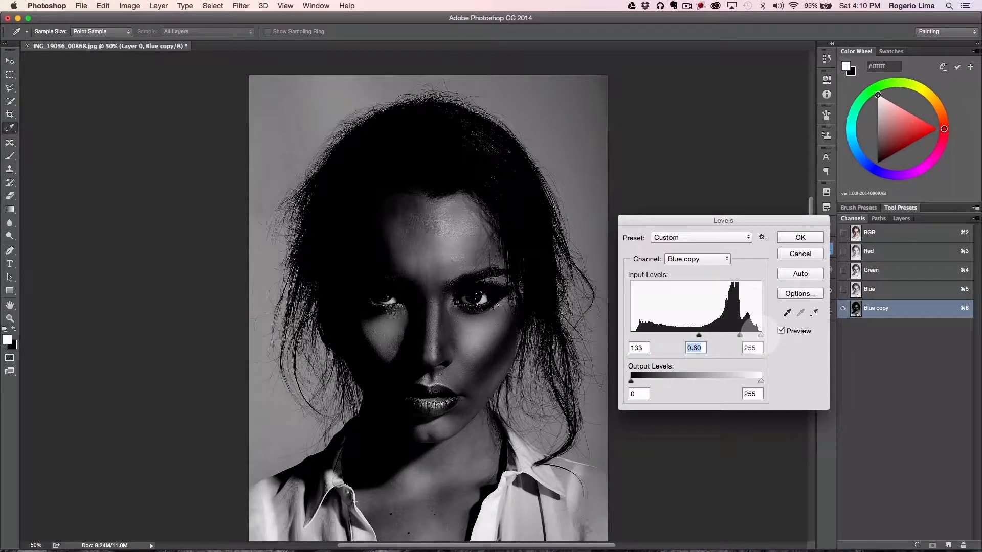
# Step: Set the Levels white input to 208 and the midtone to 0.37, and apply the adjustment
pyautogui.moveTo(761, 335); pyautogui.dragTo(737, 335)
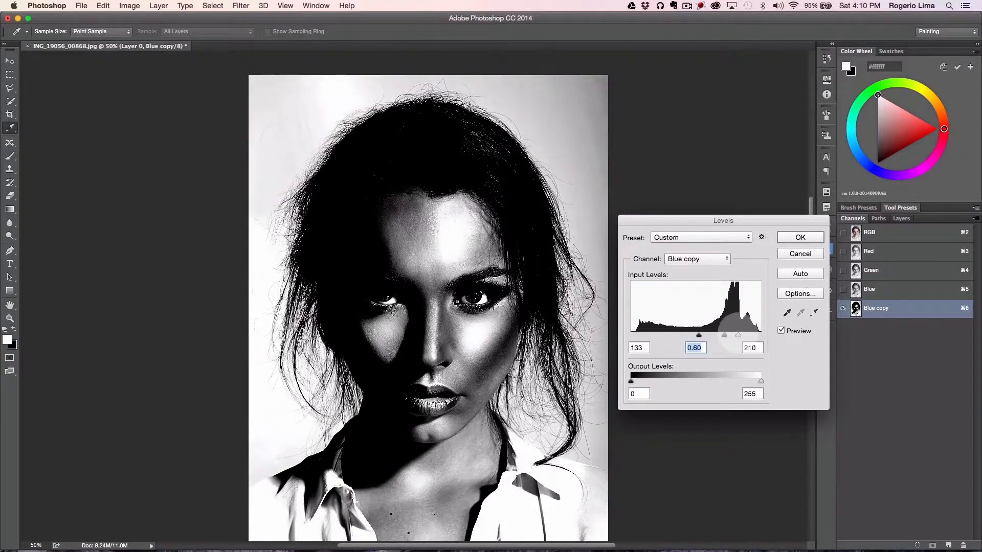
pyautogui.press('Tab')
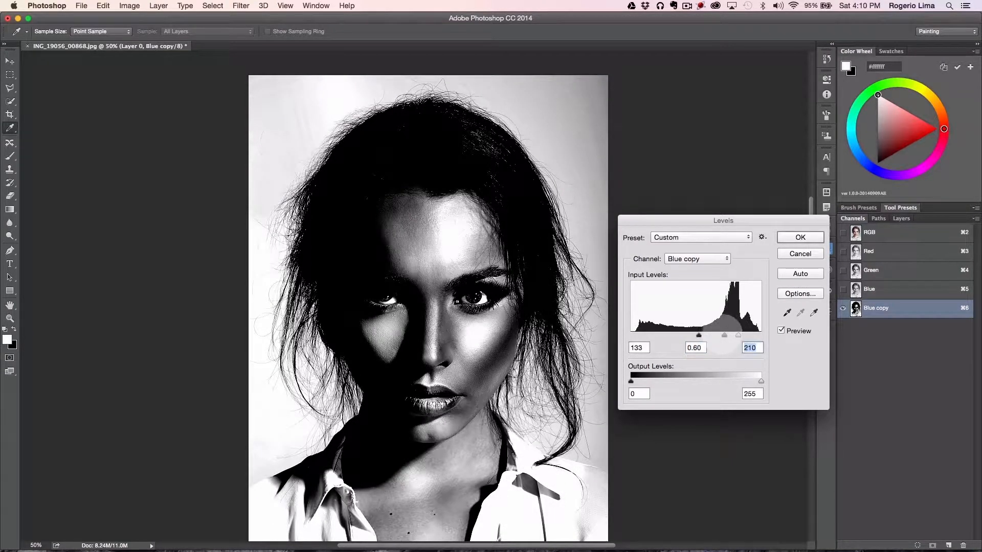
pyautogui.moveTo(726, 335); pyautogui.dragTo(727, 334)
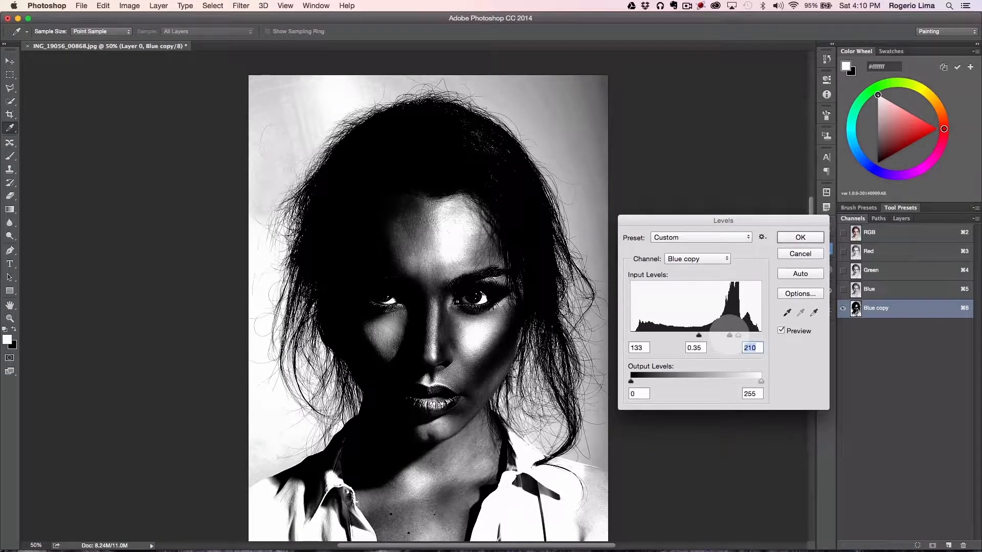
pyautogui.moveTo(729, 335); pyautogui.dragTo(736, 335)
pyautogui.press('Tab')
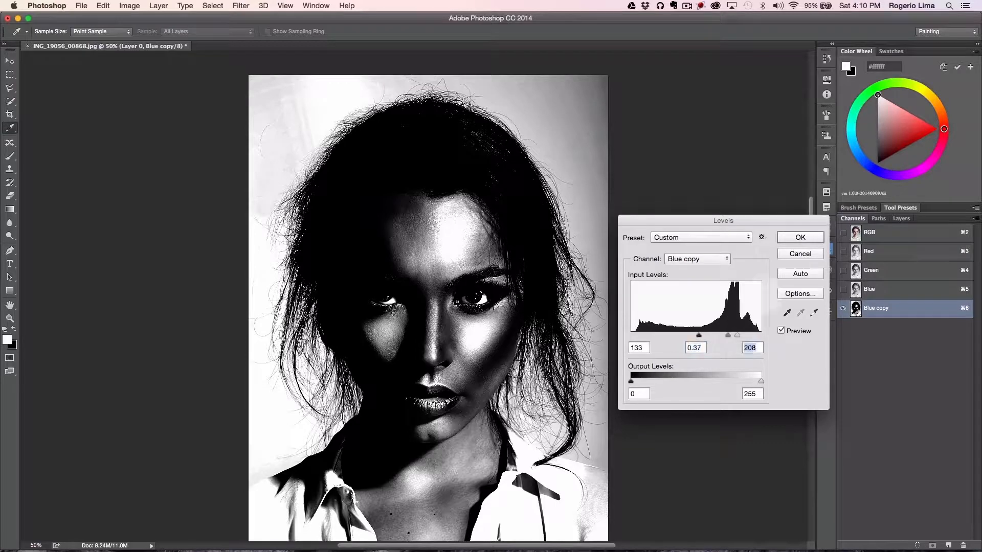
pyautogui.click(792, 237)
pyautogui.press('b')
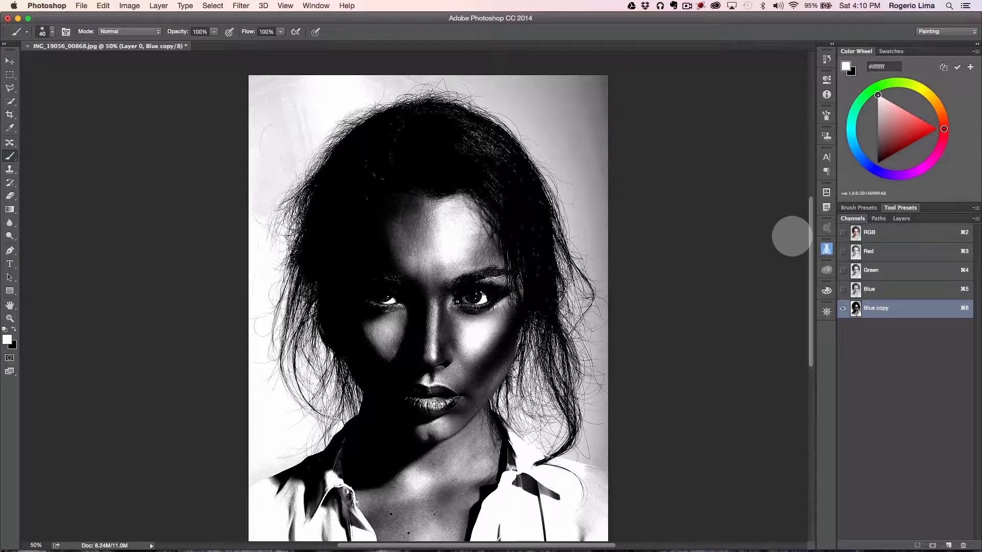
# Step: Compare the Blue copy channel before and after Levels using the history states, ending on the adjusted state
pyautogui.click(824, 114)
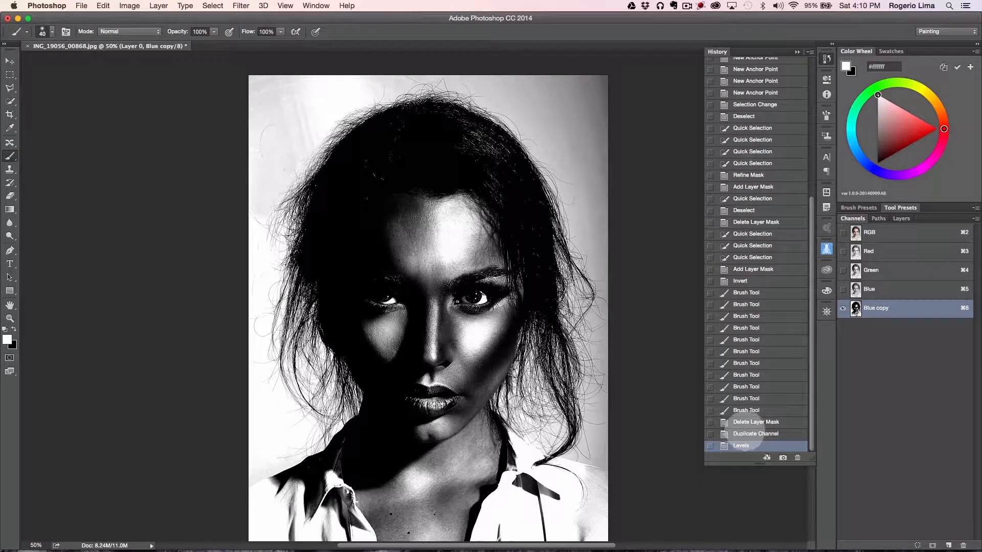
pyautogui.click(749, 433)
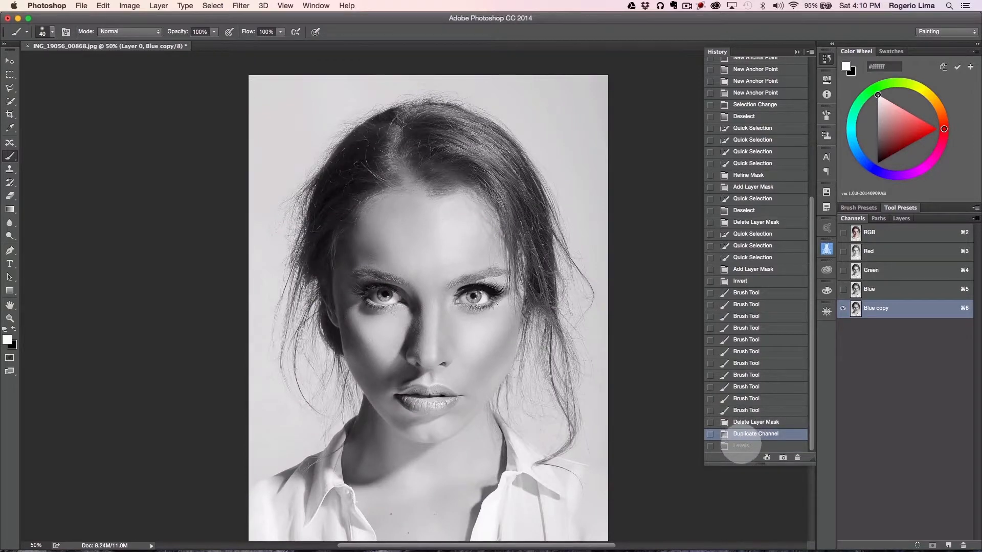
pyautogui.click(741, 445)
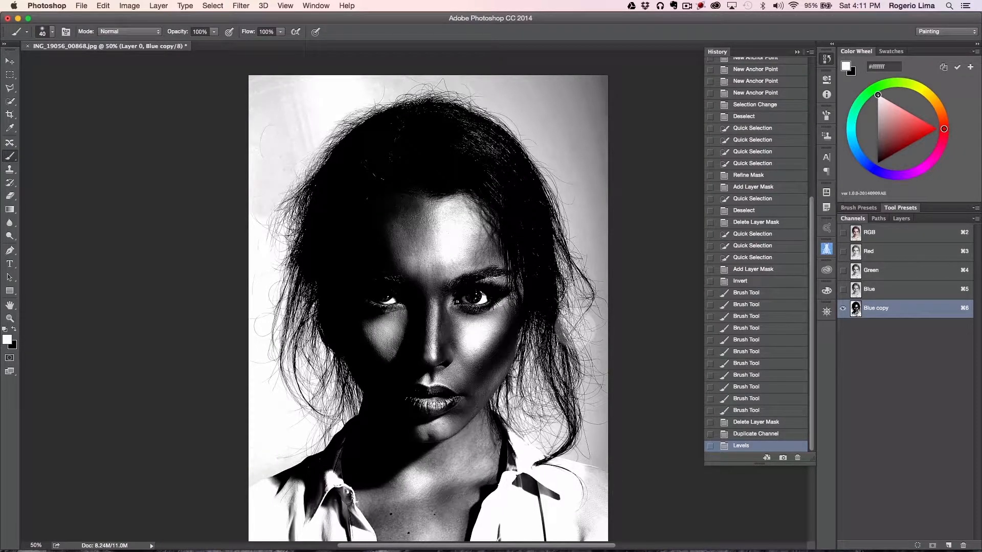
pyautogui.click(825, 58)
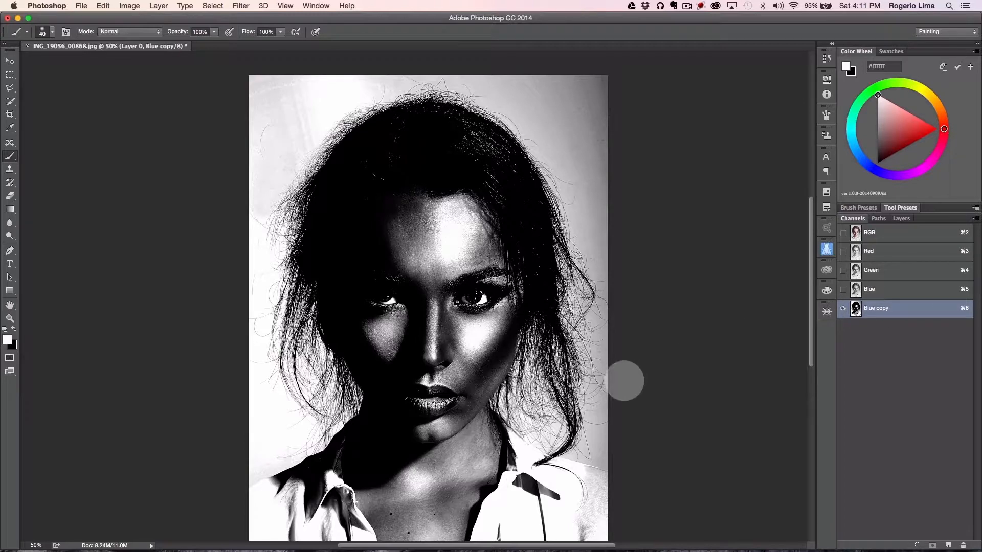
# Step: Try a white brush stroke over the face in the Blue copy channel and undo it
pyautogui.press('super+equal')
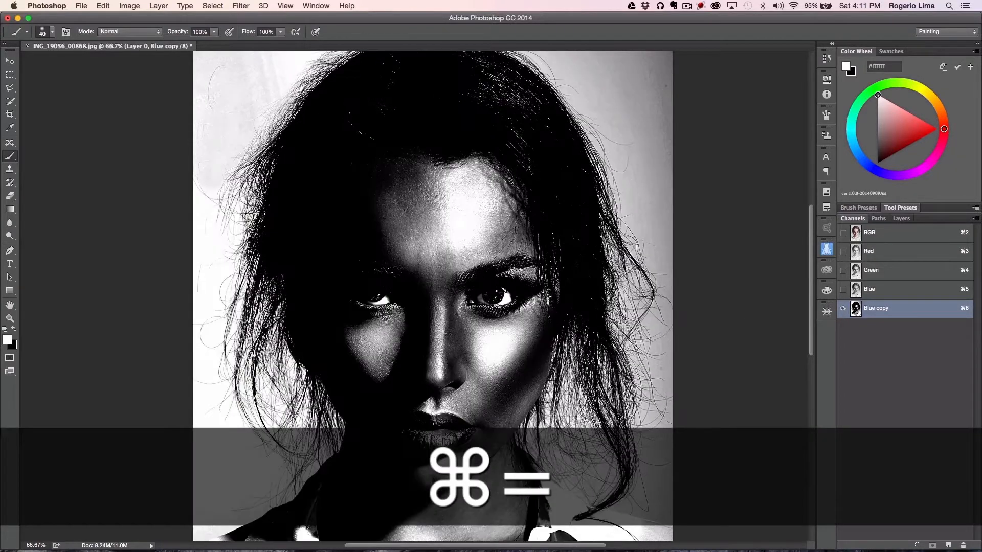
pyautogui.moveTo(471, 335); pyautogui.dragTo(473, 169)
pyautogui.press('super+z')
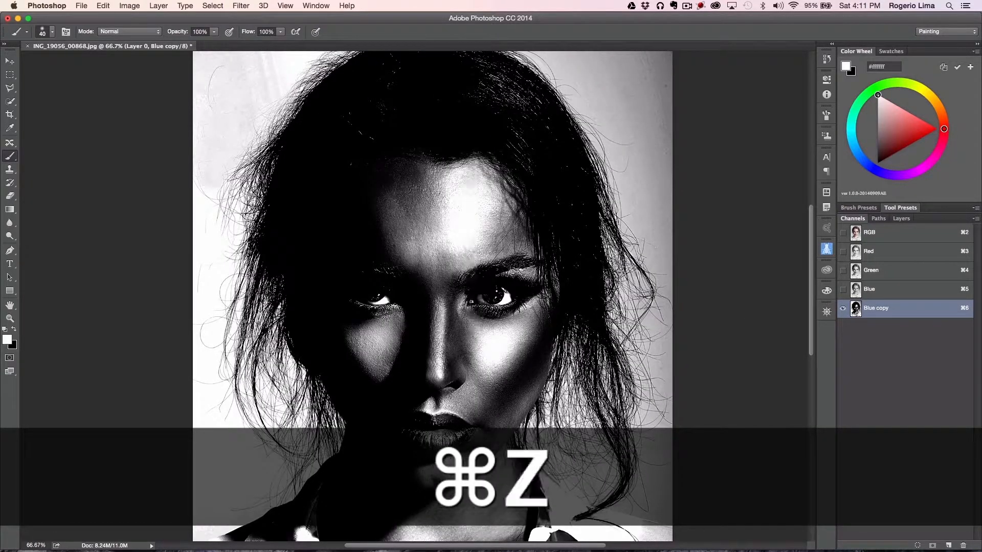
# Step: Trace a closed Pen path around the shoulders and torso in the Blue copy channel and turn it into a selection
pyautogui.scroll(-5, 486, 237)
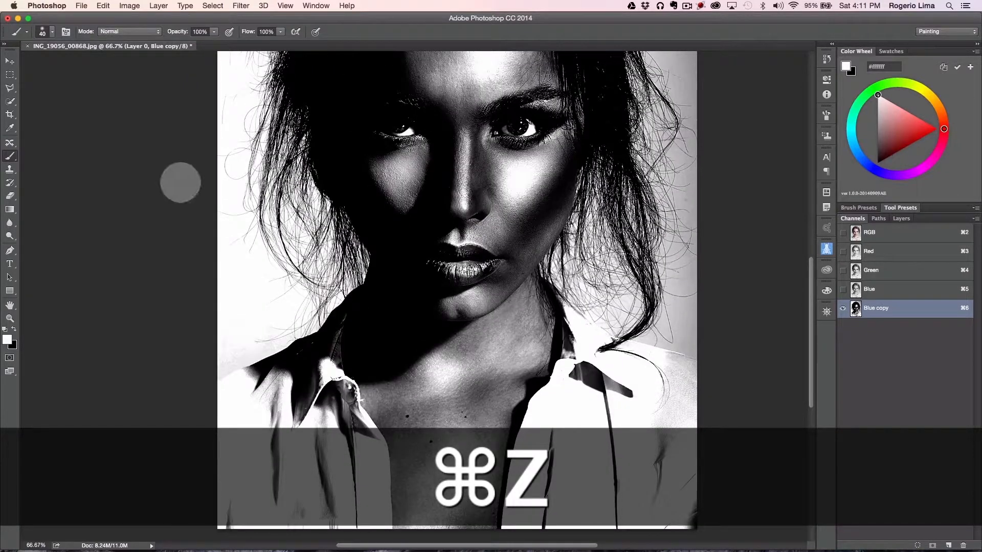
pyautogui.click(10, 250)
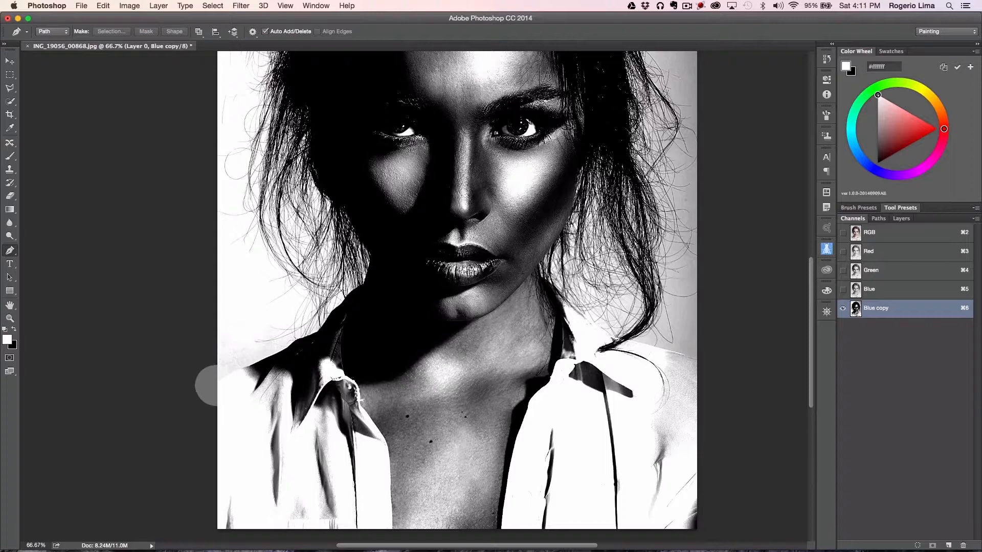
pyautogui.click(215, 386)
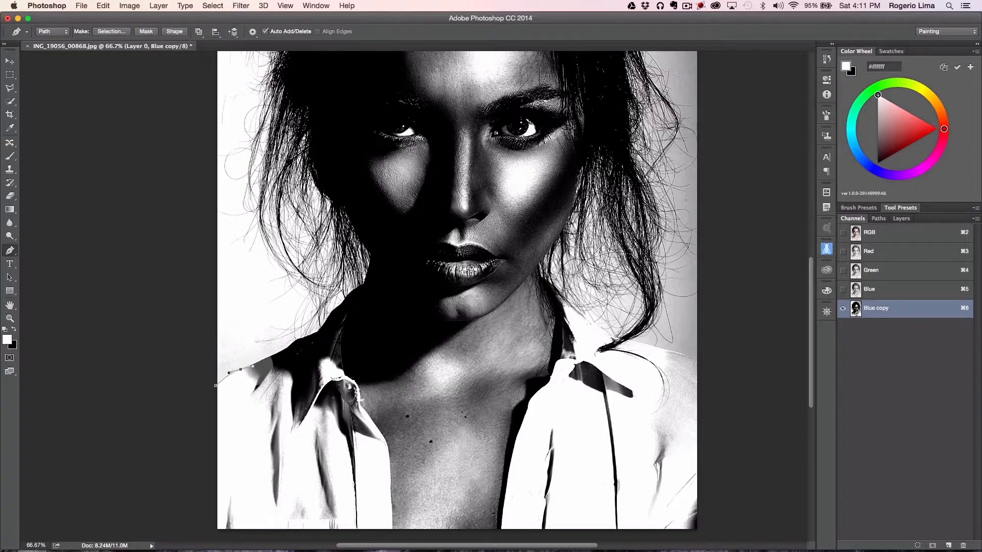
pyautogui.click(261, 362)
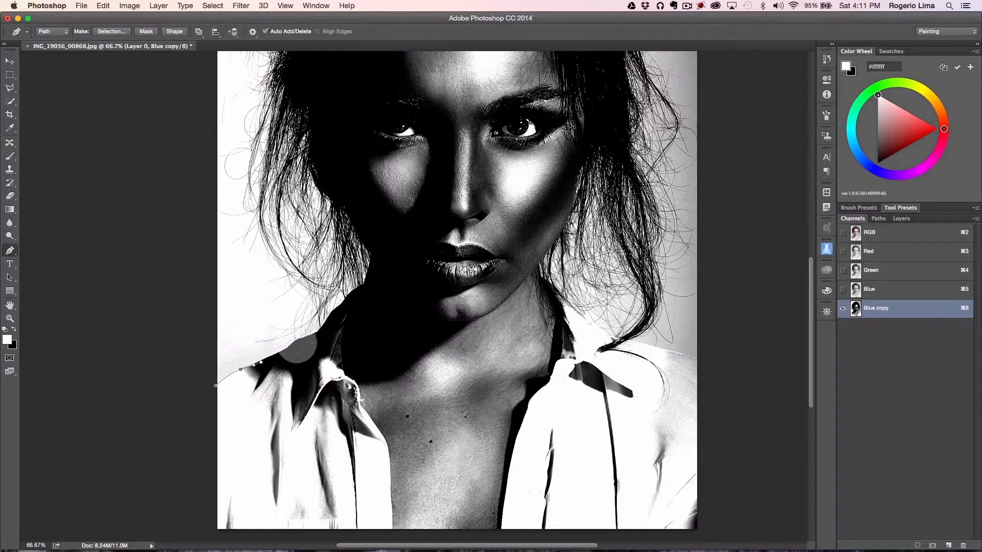
pyautogui.click(320, 334)
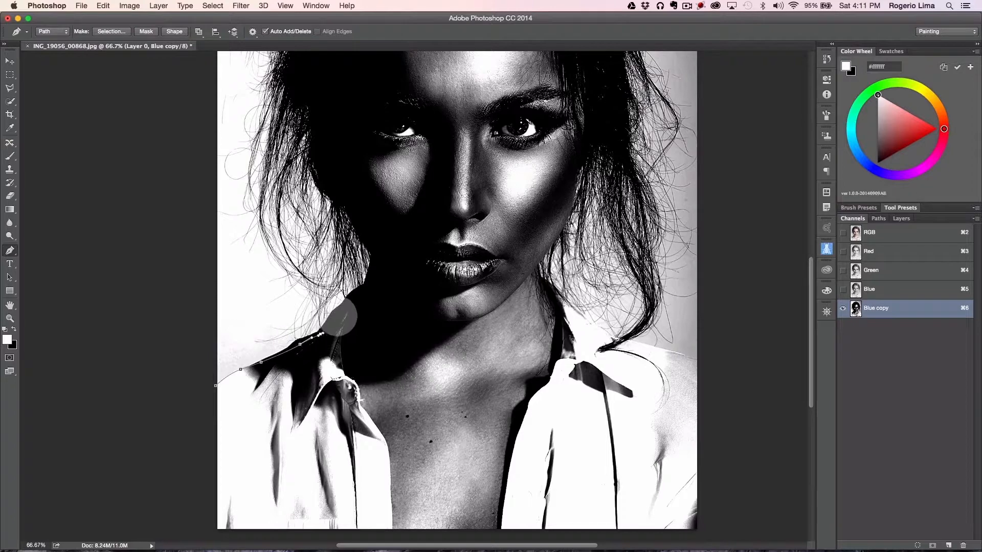
pyautogui.moveTo(343, 311); pyautogui.dragTo(364, 309)
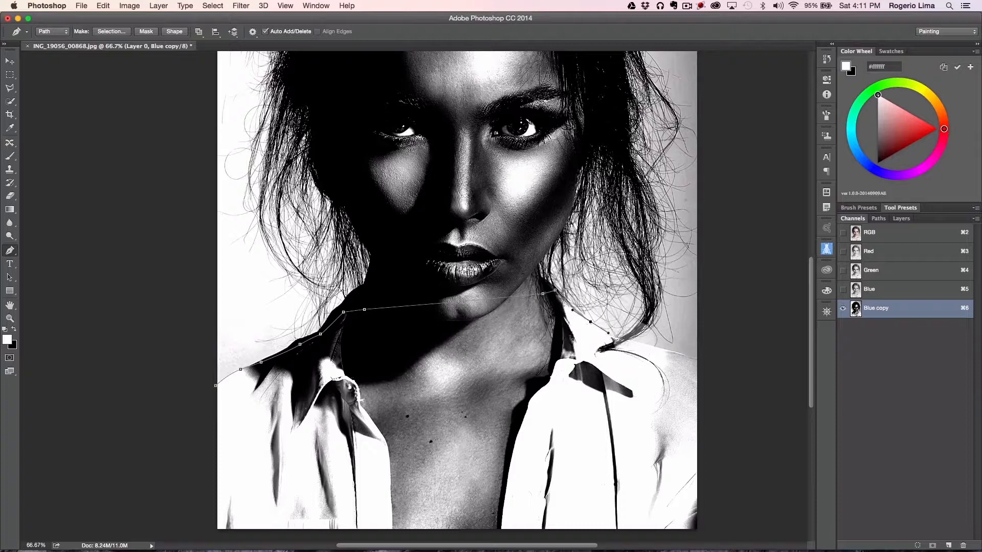
pyautogui.moveTo(646, 345); pyautogui.dragTo(648, 344)
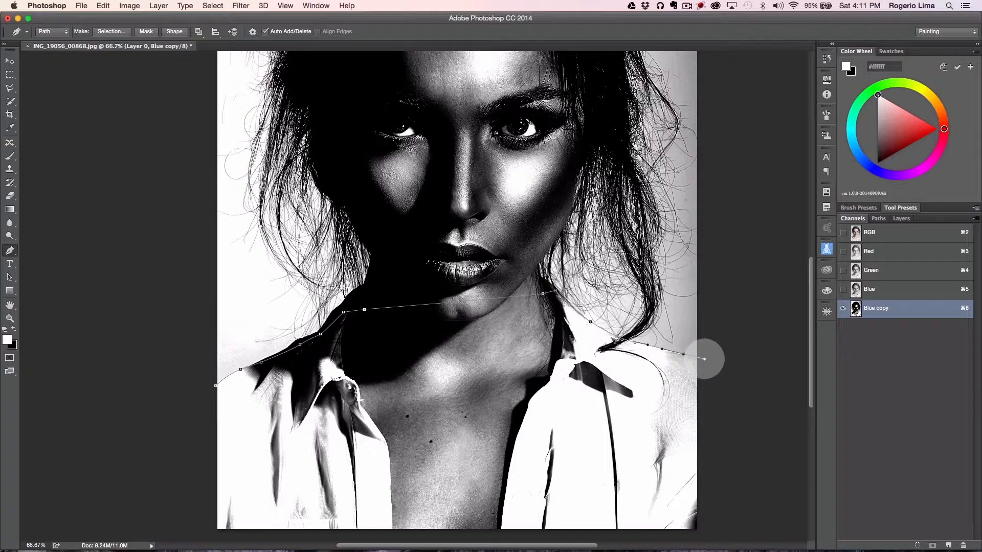
pyautogui.moveTo(713, 363); pyautogui.dragTo(714, 495)
pyautogui.moveTo(706, 533); pyautogui.dragTo(204, 537)
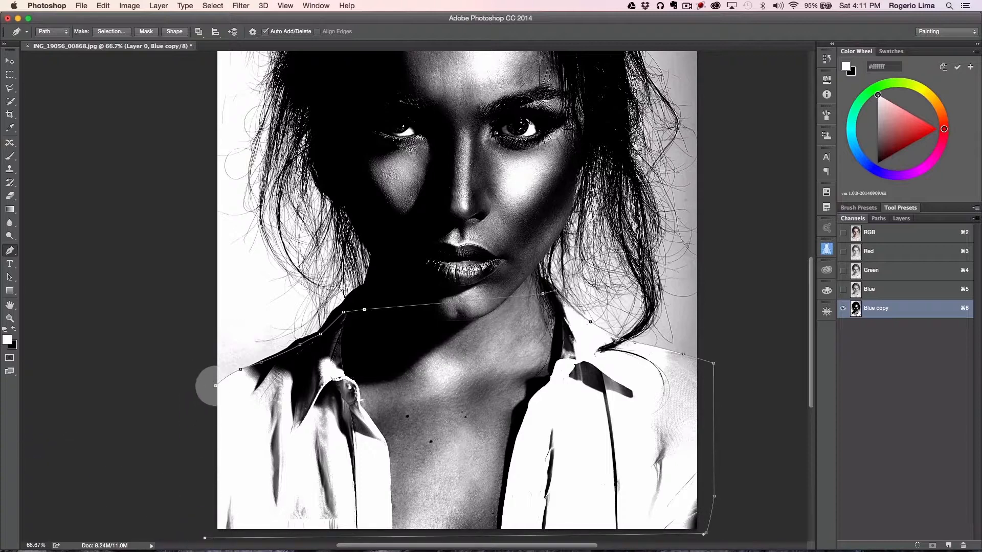
pyautogui.click(215, 385)
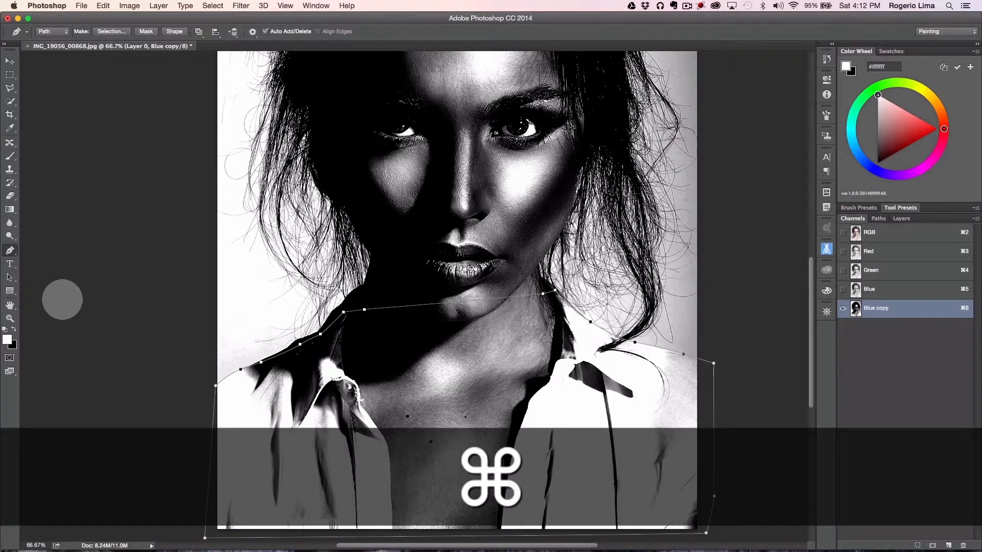
pyautogui.press('super+Return')
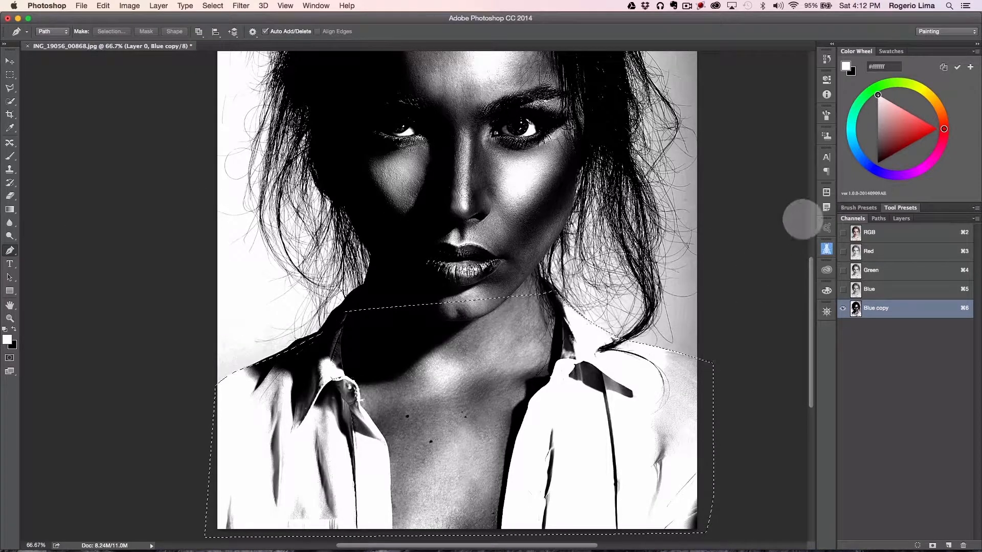
# Step: Drop the torso selection and delete its work path
pyautogui.click(878, 218)
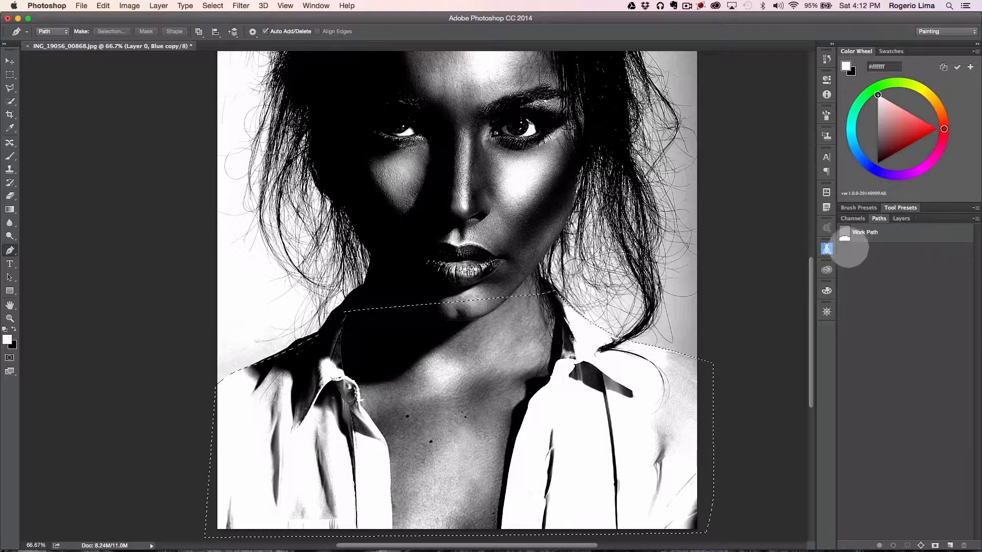
pyautogui.press('super+d')
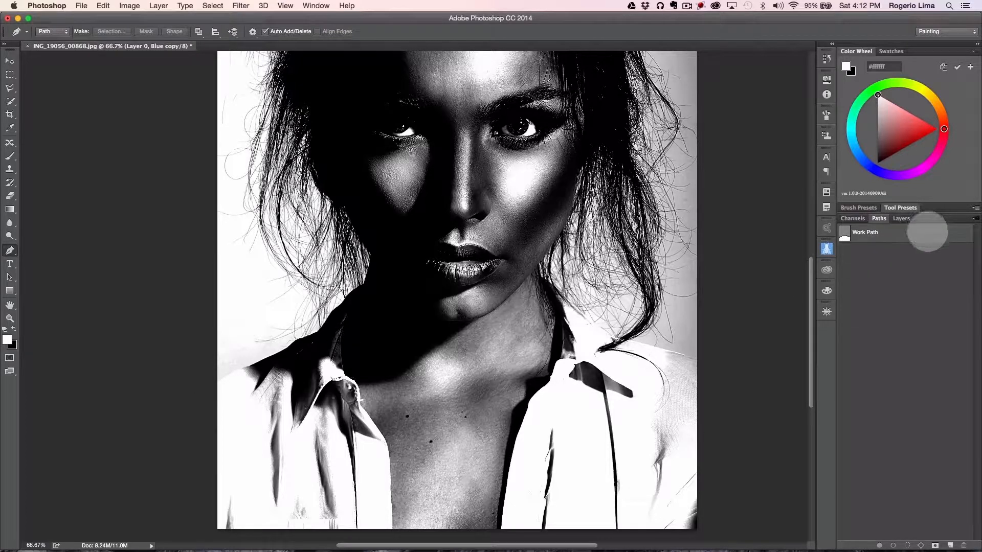
pyautogui.moveTo(928, 233); pyautogui.dragTo(963, 545)
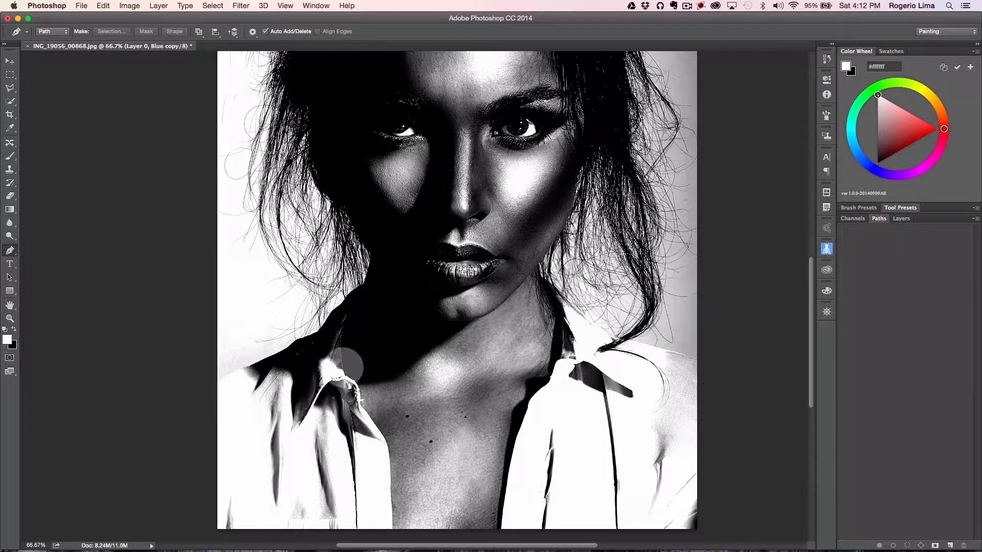
# Step: Begin a new Pen path at the image's left edge, following the shoulder up to the collar and across beneath the chin
pyautogui.click(215, 384)
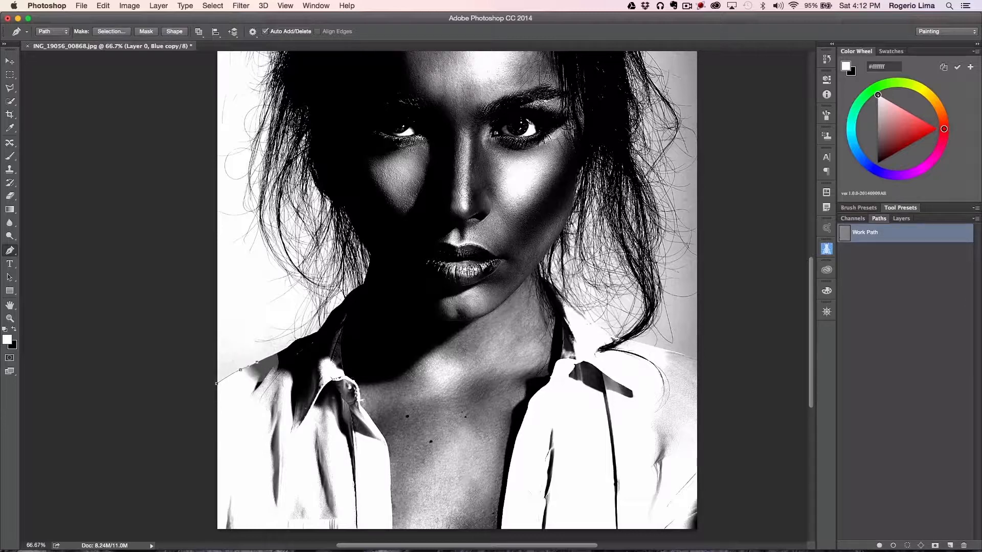
pyautogui.click(287, 353)
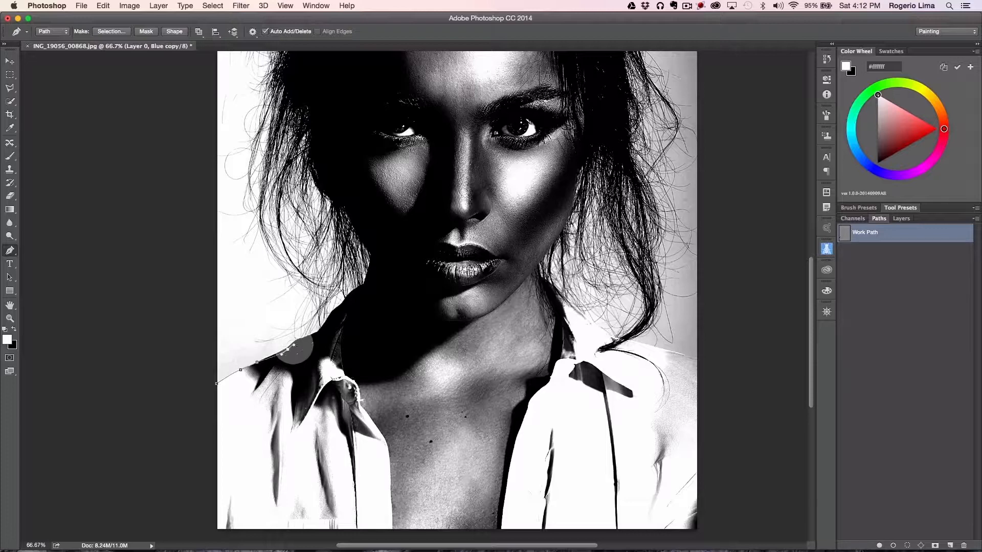
pyautogui.click(327, 330)
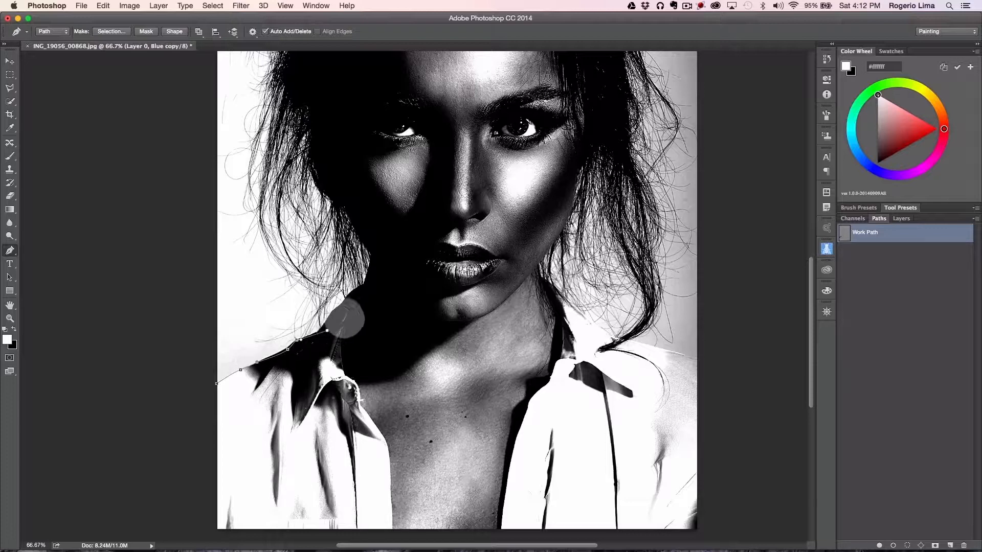
pyautogui.click(355, 307)
pyautogui.click(442, 308)
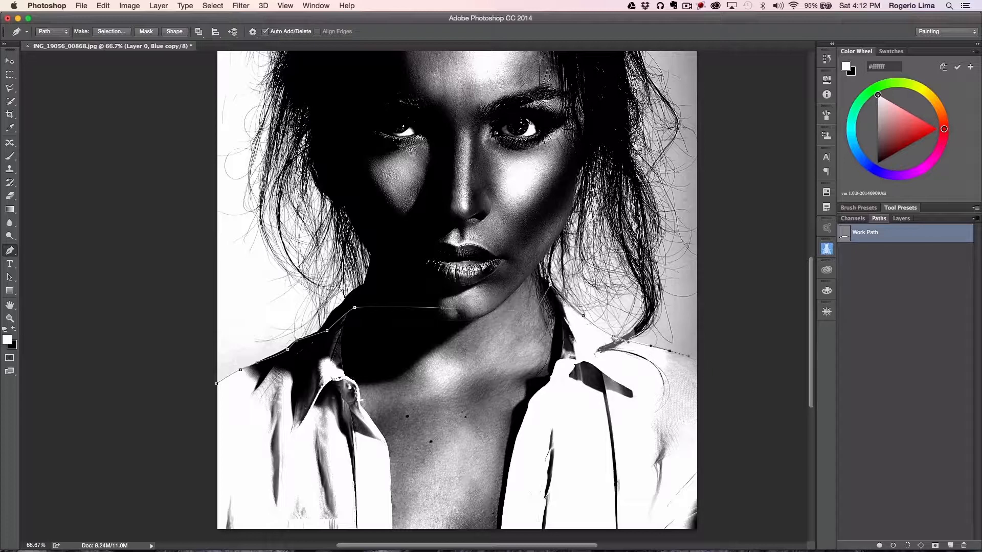
# Step: Continue the path along the opposite shoulder and close it outside the canvas around the lower body
pyautogui.press('super')
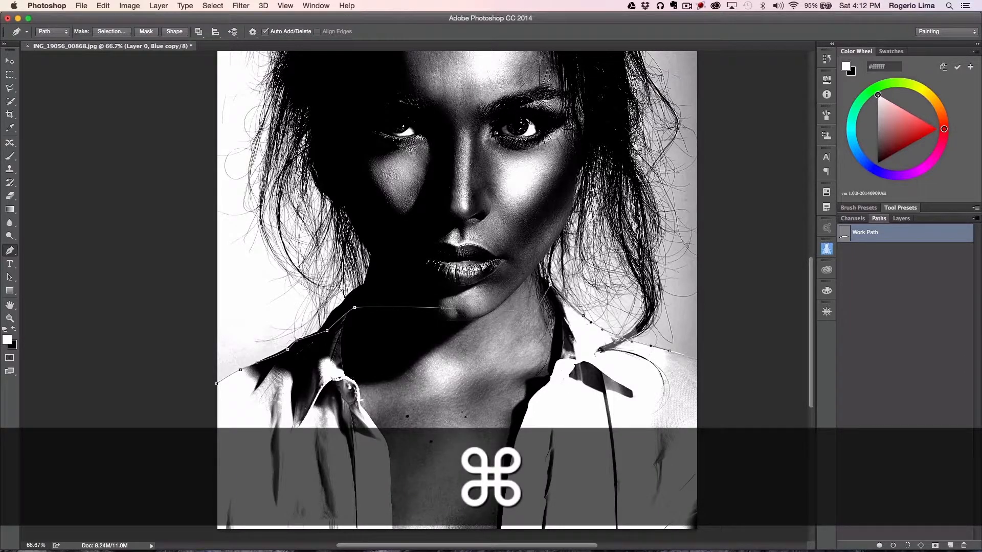
pyautogui.keyDown('super'); pyautogui.click(687, 356); pyautogui.keyUp('super')
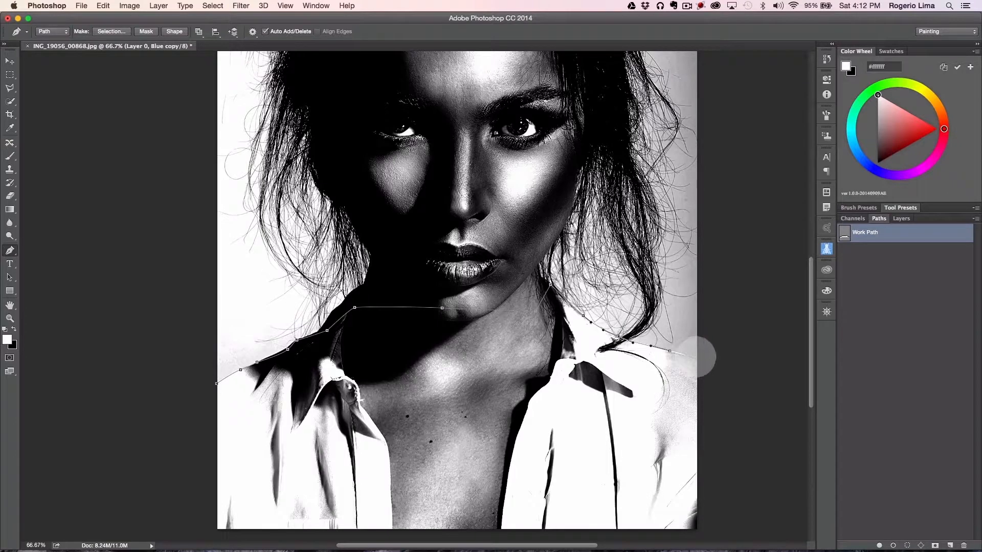
pyautogui.click(711, 373)
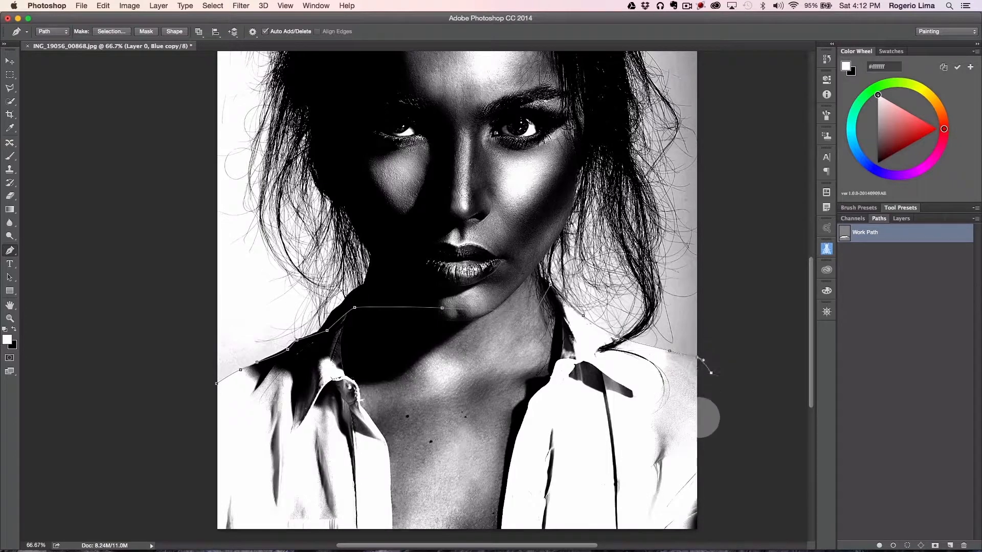
pyautogui.click(706, 536)
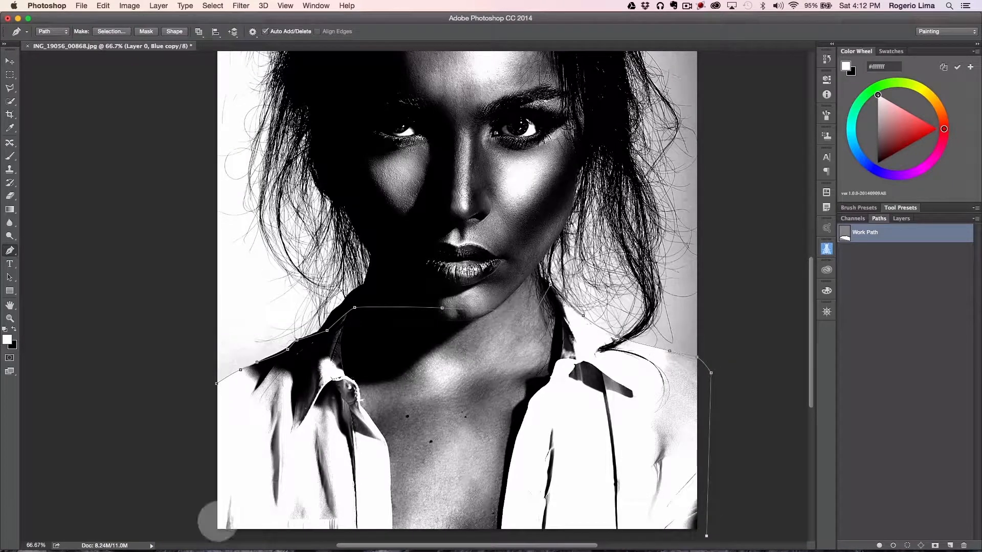
pyautogui.click(195, 424)
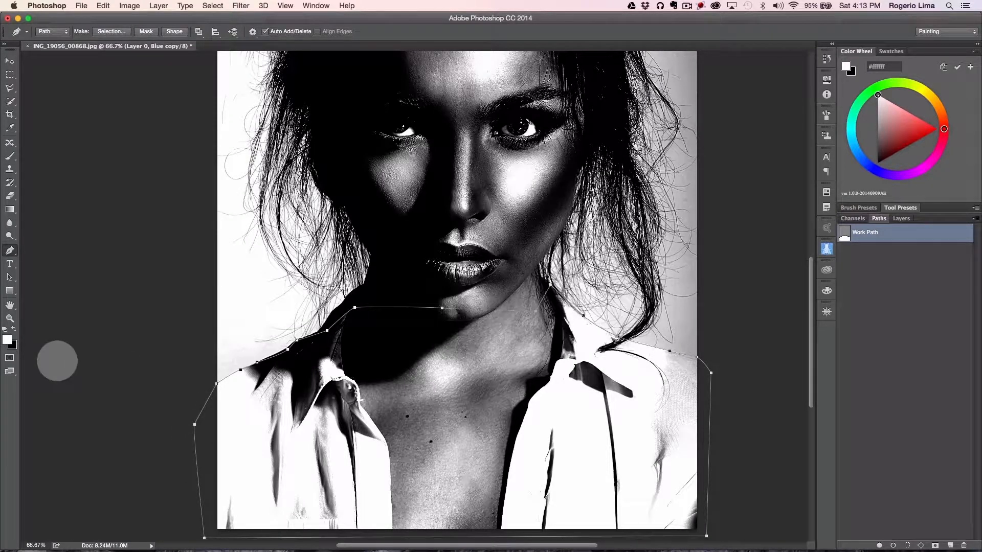
# Step: Convert the closed path to a selection, drop it, and reload the selection from the work path
pyautogui.press('super+Return')
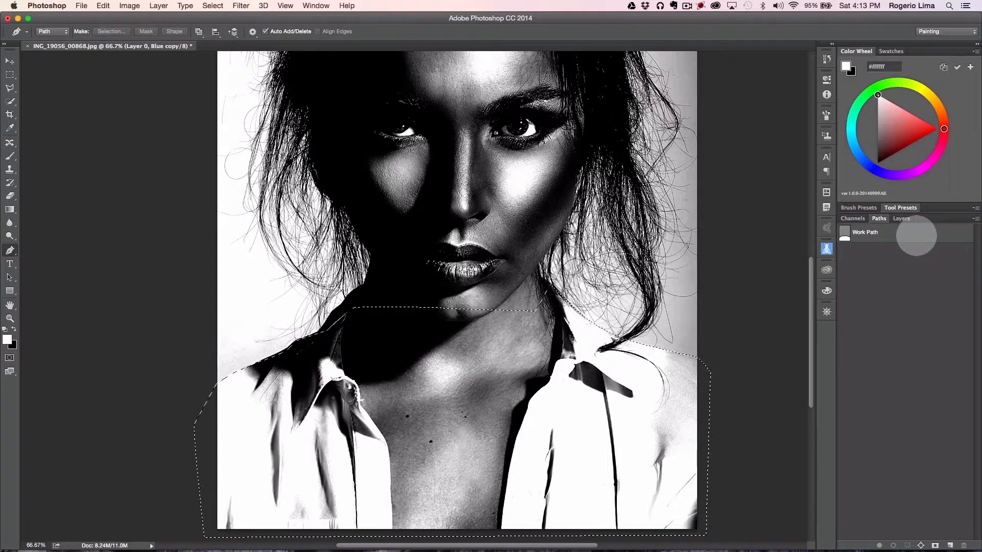
pyautogui.press('super+d')
pyautogui.click(916, 235)
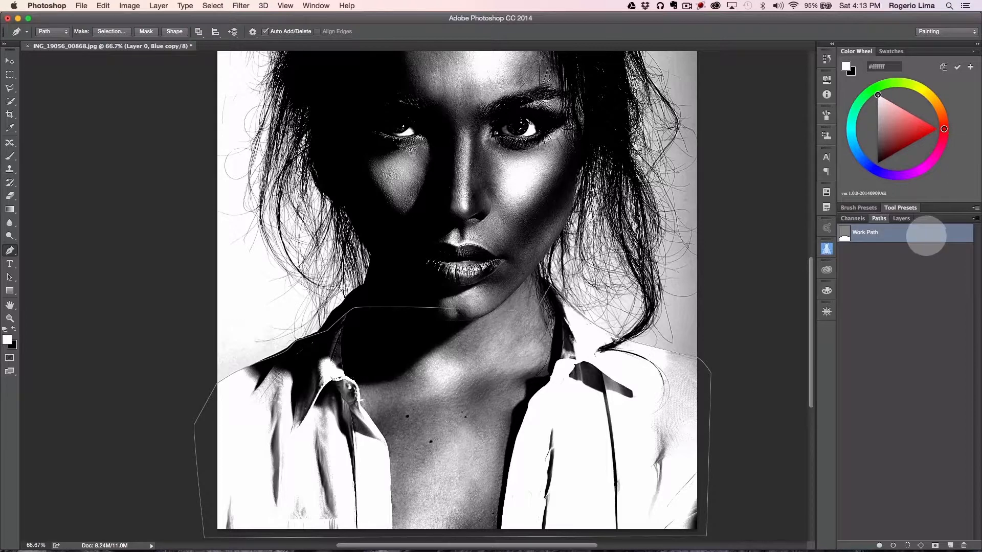
pyautogui.moveTo(925, 233); pyautogui.dragTo(907, 543)
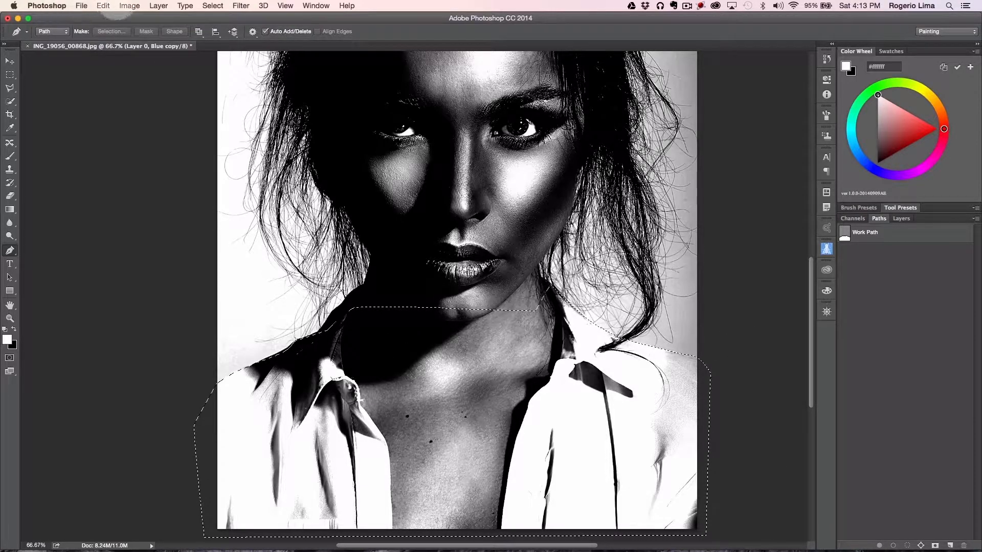
# Step: Fill the selected shoulders and torso with Black in Normal mode at 100% opacity, and deselect
pyautogui.click(102, 6)
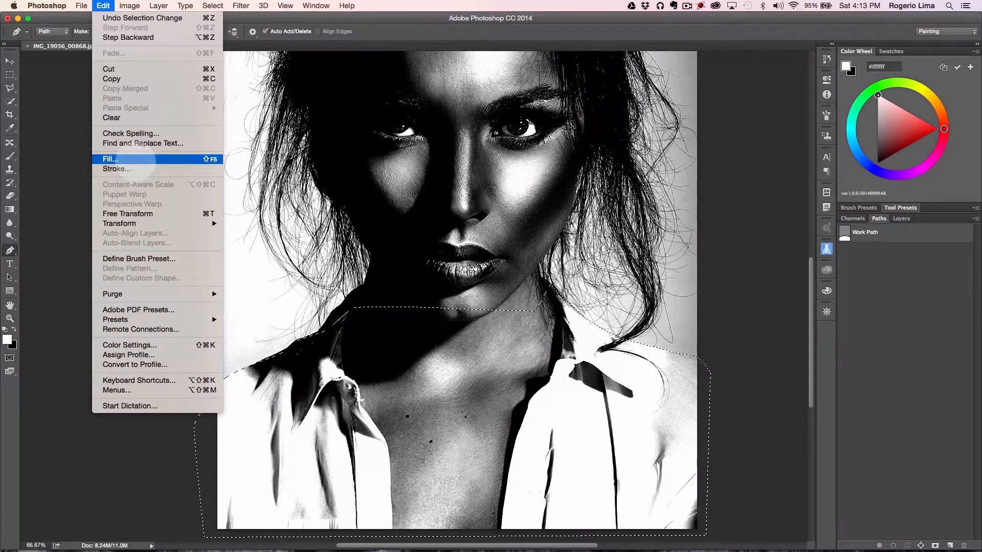
pyautogui.click(134, 160)
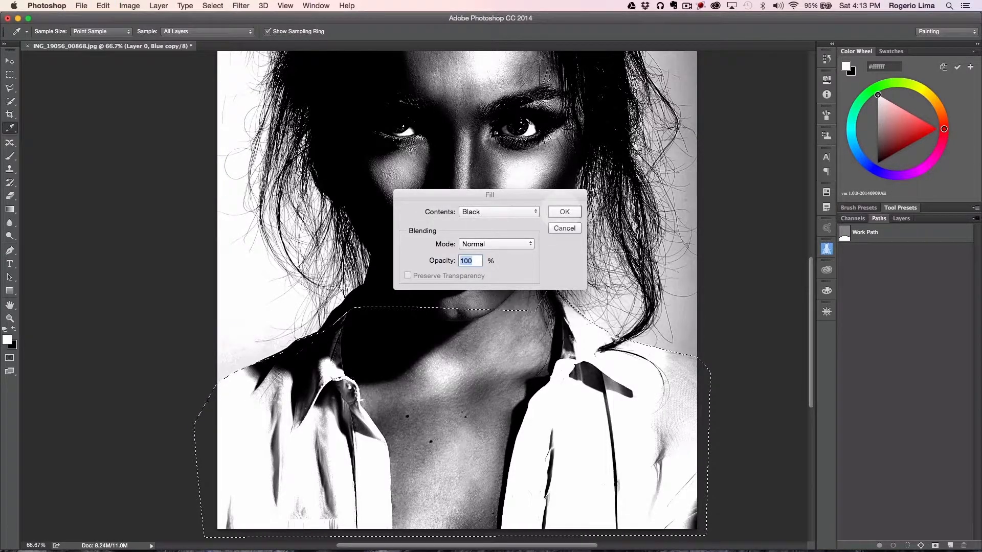
pyautogui.click(564, 211)
pyautogui.press('p')
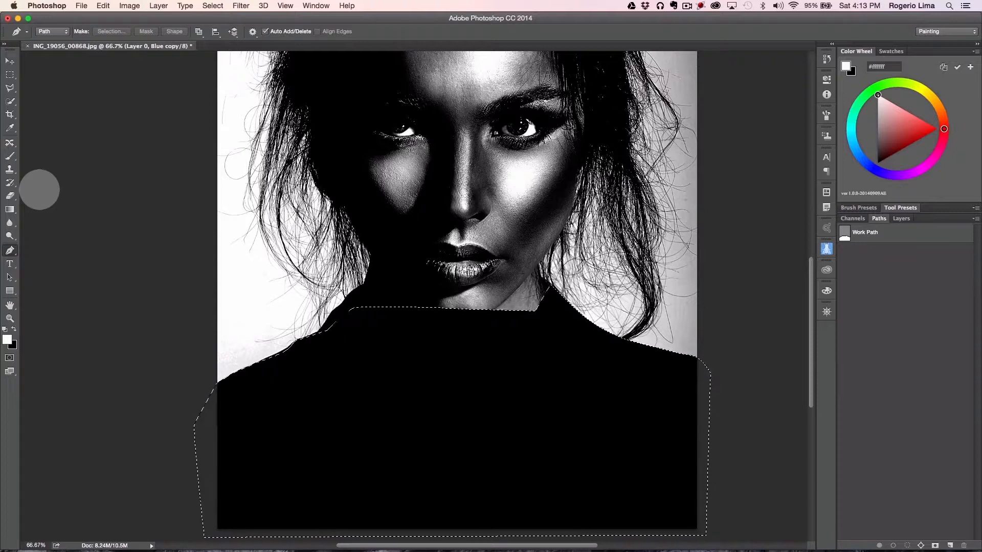
pyautogui.press('super+d')
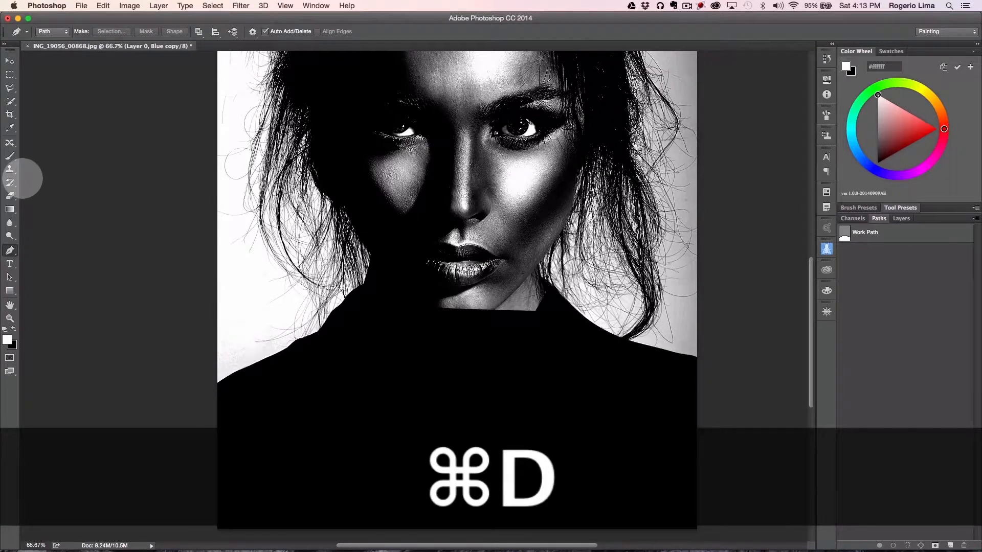
# Step: Paint the inner hair and most of the face black in the Blue copy channel with a size 200 brush
pyautogui.press('super+minus')
pyautogui.press('super+minus')
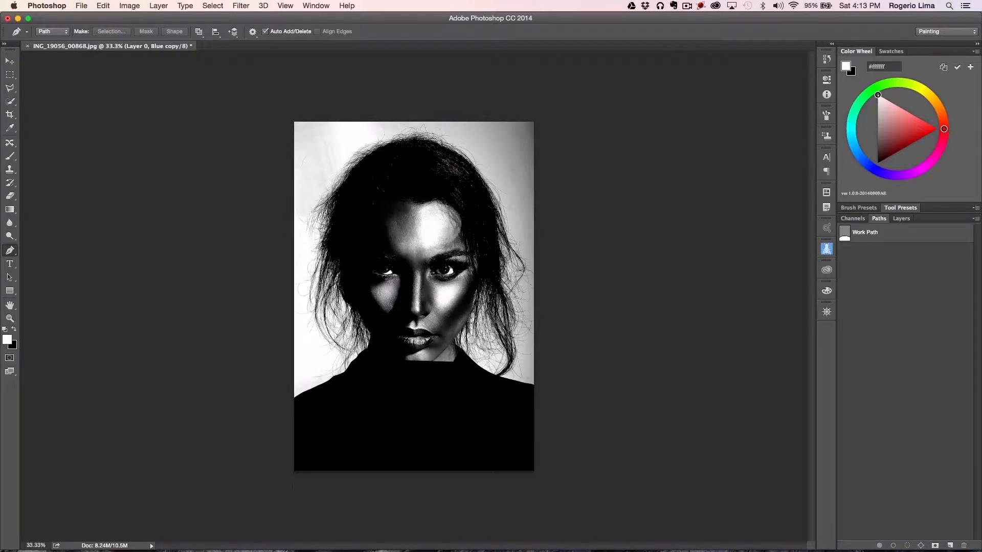
pyautogui.click(10, 156)
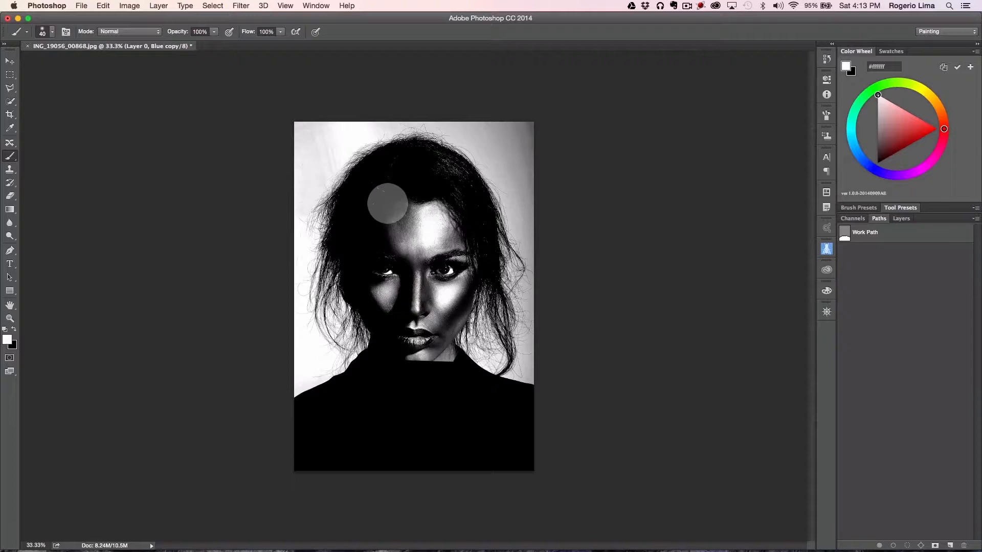
pyautogui.press(']')
pyautogui.press(']')
pyautogui.press(']')
pyautogui.press(']')
pyautogui.press(']')
pyautogui.press(']')
pyautogui.press(']')
pyautogui.press(']')
pyautogui.press(']')
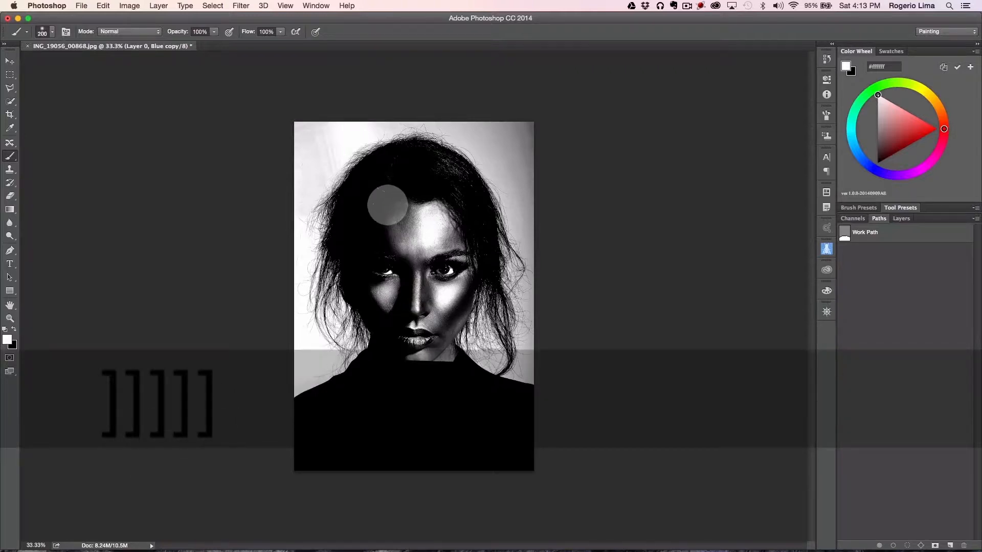
pyautogui.click(13, 328)
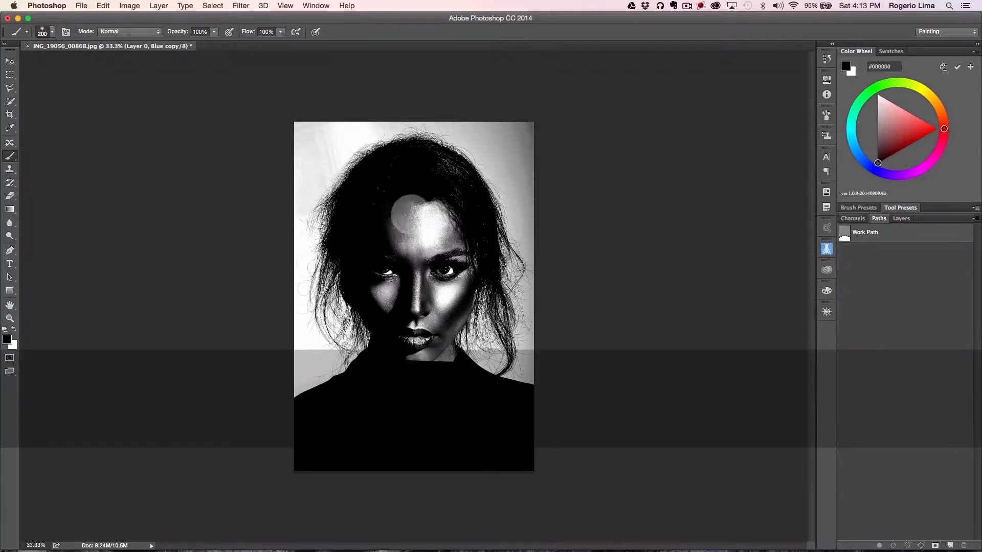
pyautogui.moveTo(404, 212)
pyautogui.mouseDown()
pyautogui.moveTo(433, 204)
pyautogui.moveTo(440, 211)
pyautogui.moveTo(434, 263)
pyautogui.moveTo(452, 233)
pyautogui.moveTo(447, 263)
pyautogui.mouseUp()
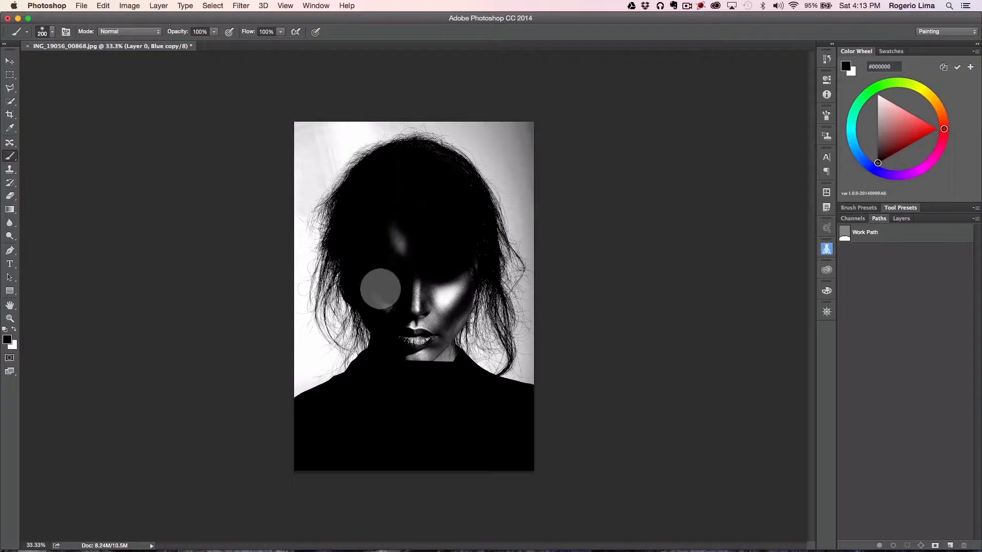
pyautogui.moveTo(392, 212)
pyautogui.mouseDown()
pyautogui.moveTo(421, 274)
pyautogui.moveTo(415, 337)
pyautogui.moveTo(422, 305)
pyautogui.moveTo(408, 320)
pyautogui.moveTo(405, 346)
pyautogui.moveTo(428, 383)
pyautogui.moveTo(446, 376)
pyautogui.moveTo(424, 355)
pyautogui.moveTo(454, 243)
pyautogui.mouseUp()
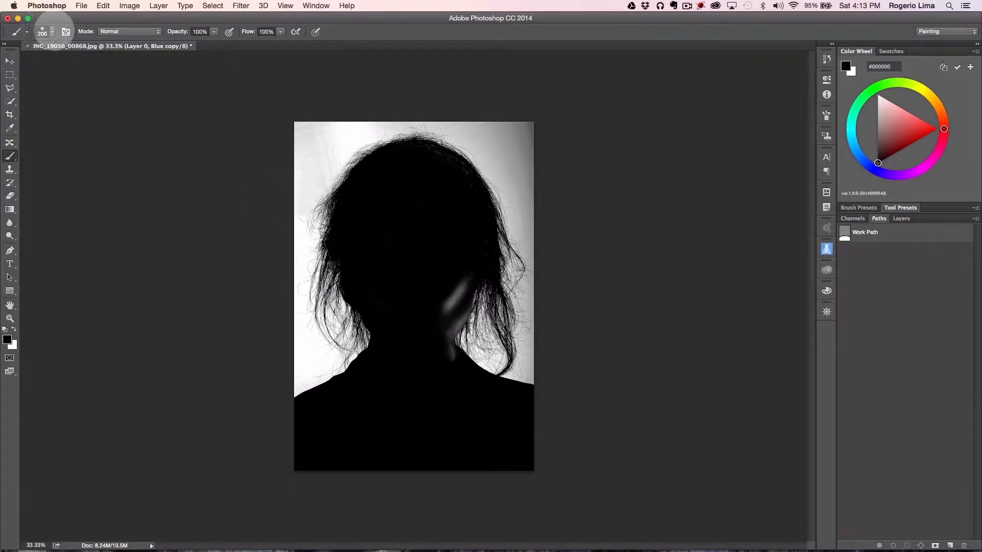
# Step: Paint the remaining grey patch along the cheek and neck black with a size 100 brush at 86% hardness
pyautogui.click(50, 29)
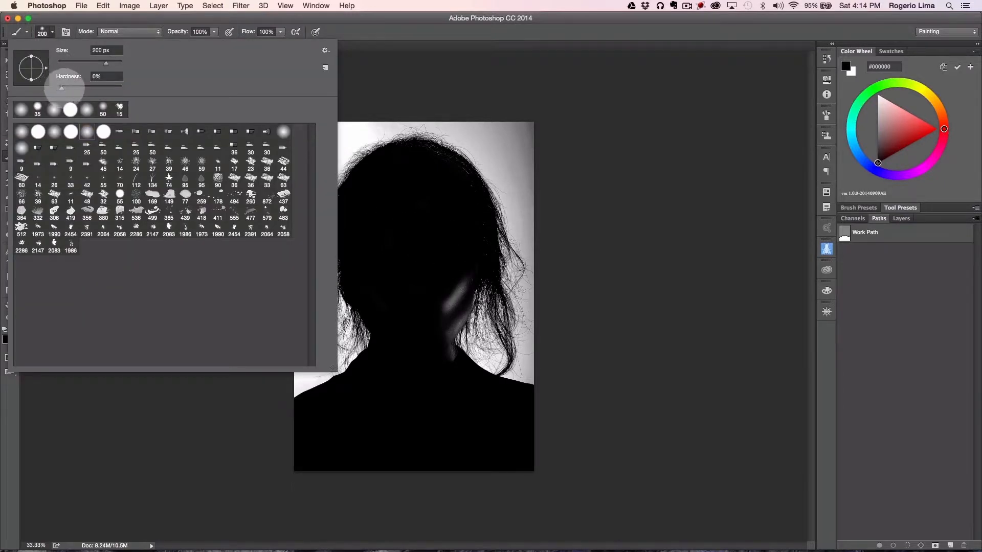
pyautogui.moveTo(61, 88); pyautogui.dragTo(100, 88)
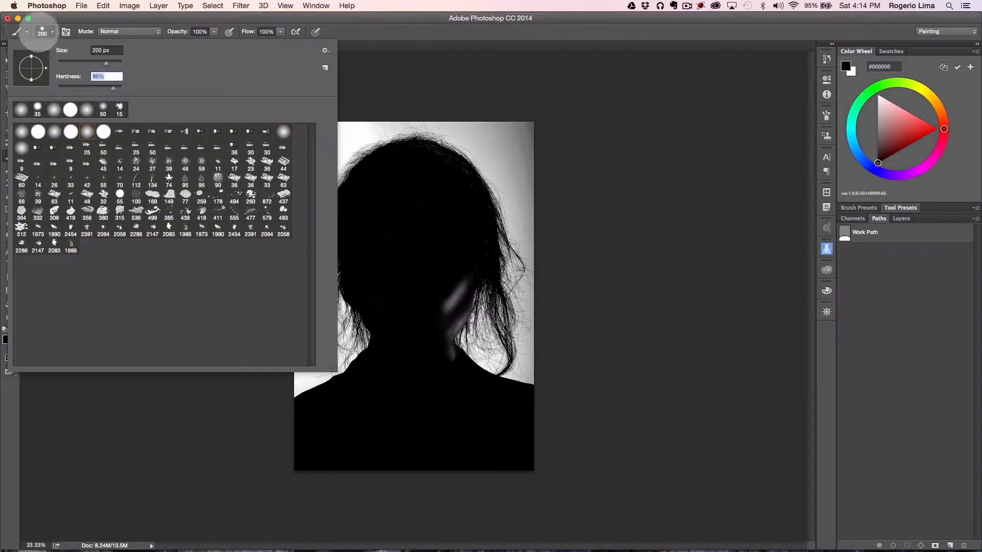
pyautogui.click(50, 32)
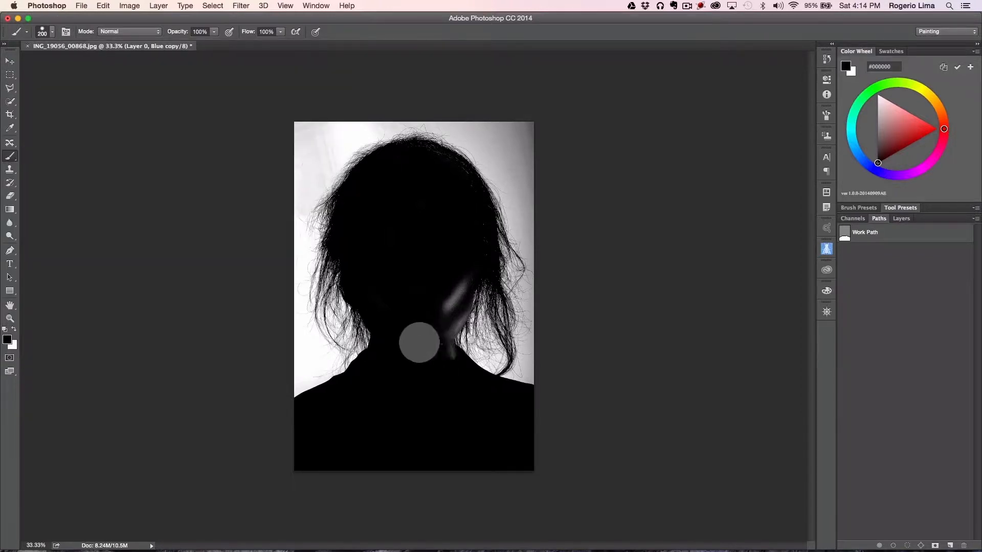
pyautogui.press('[')
pyautogui.press('[')
pyautogui.press('[')
pyautogui.press('[')
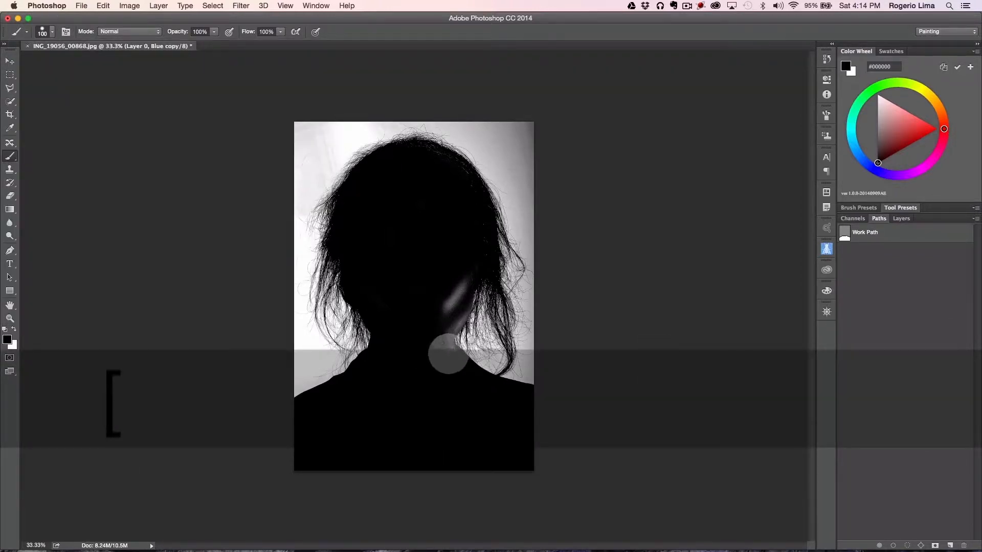
pyautogui.moveTo(449, 354); pyautogui.dragTo(432, 315)
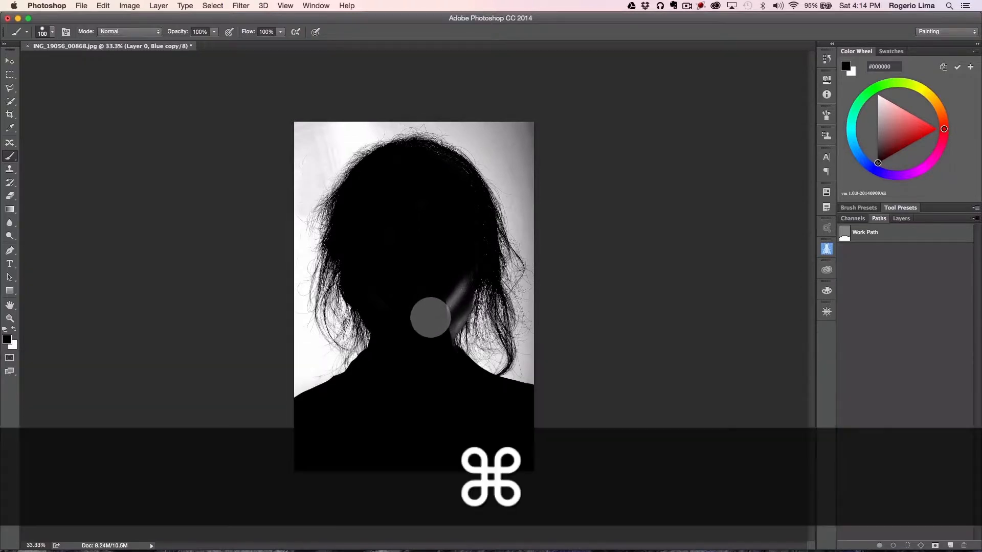
pyautogui.press('super+equal')
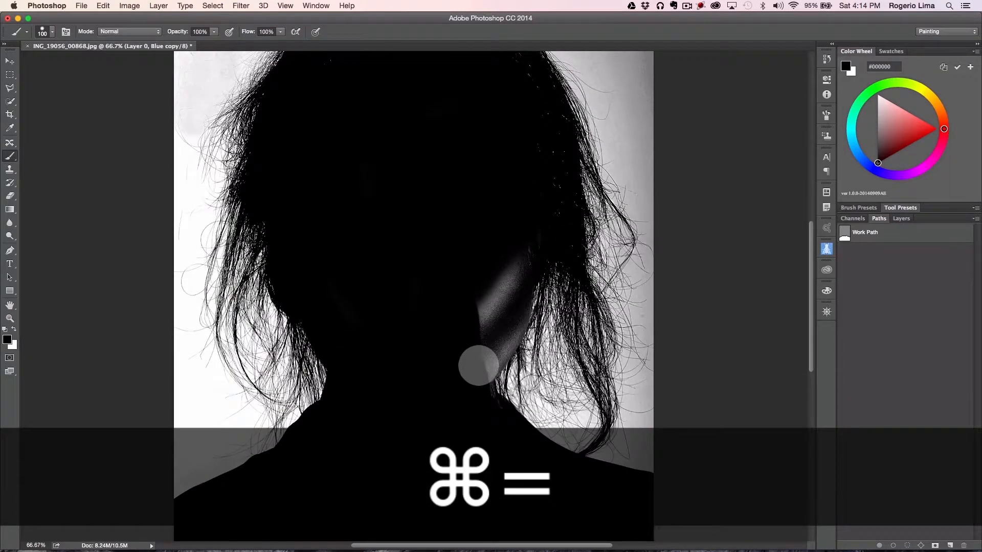
pyautogui.moveTo(478, 365)
pyautogui.mouseDown()
pyautogui.moveTo(510, 257)
pyautogui.moveTo(470, 313)
pyautogui.moveTo(513, 266)
pyautogui.moveTo(530, 225)
pyautogui.moveTo(494, 273)
pyautogui.moveTo(510, 281)
pyautogui.moveTo(505, 288)
pyautogui.moveTo(497, 261)
pyautogui.moveTo(424, 271)
pyautogui.moveTo(352, 314)
pyautogui.moveTo(369, 326)
pyautogui.moveTo(352, 347)
pyautogui.moveTo(356, 333)
pyautogui.moveTo(378, 366)
pyautogui.moveTo(478, 421)
pyautogui.mouseUp()
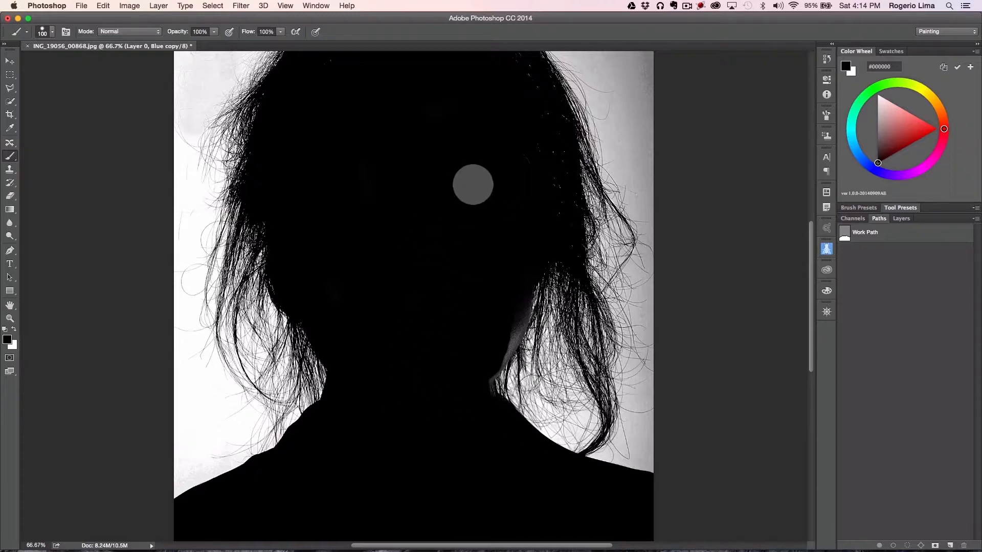
pyautogui.scroll(3, 477, 179)
pyautogui.hscroll(1, 477, 180)
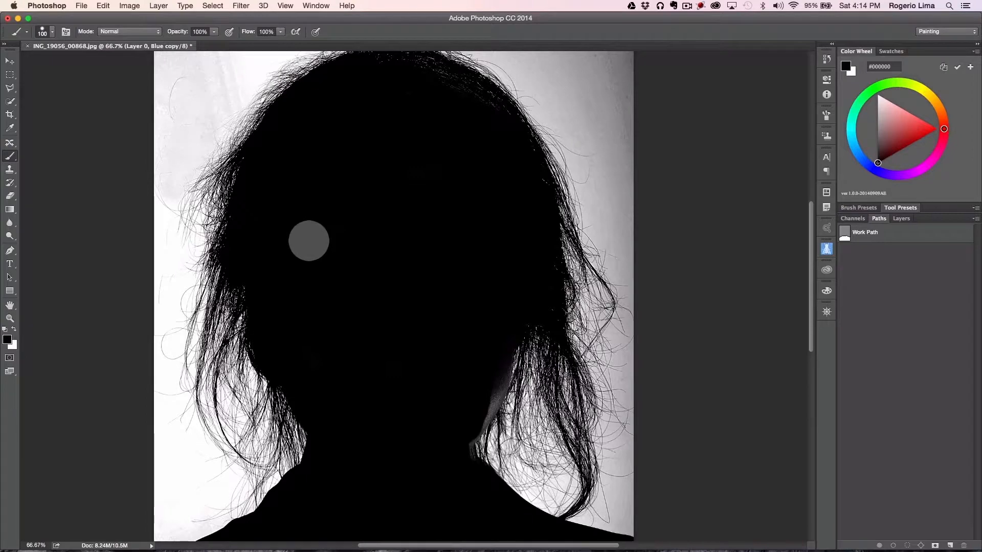
pyautogui.press('super+minus')
pyautogui.press('super+minus')
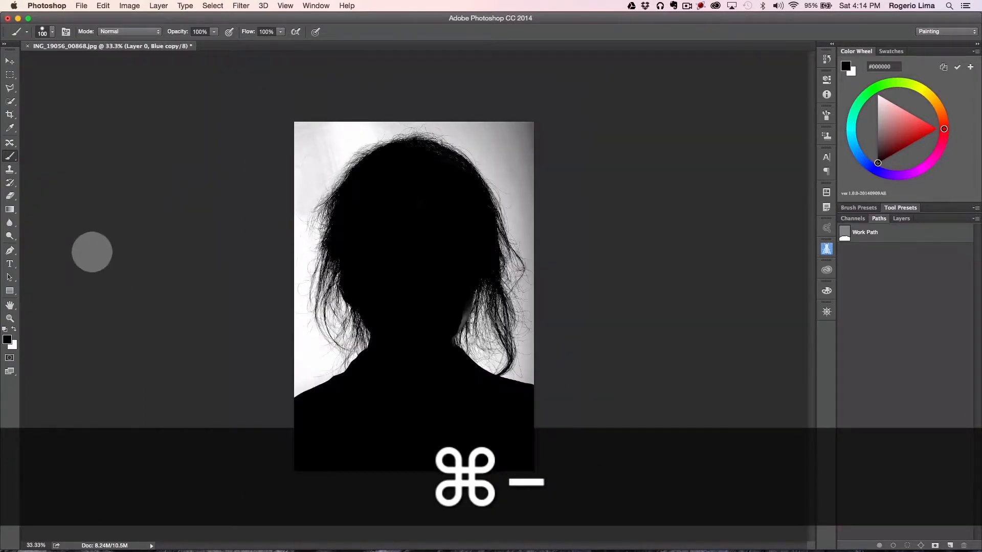
# Step: Set up the Burn tool with the Midtones range and 100% exposure
pyautogui.moveTo(10, 235); pyautogui.dragTo(45, 242)
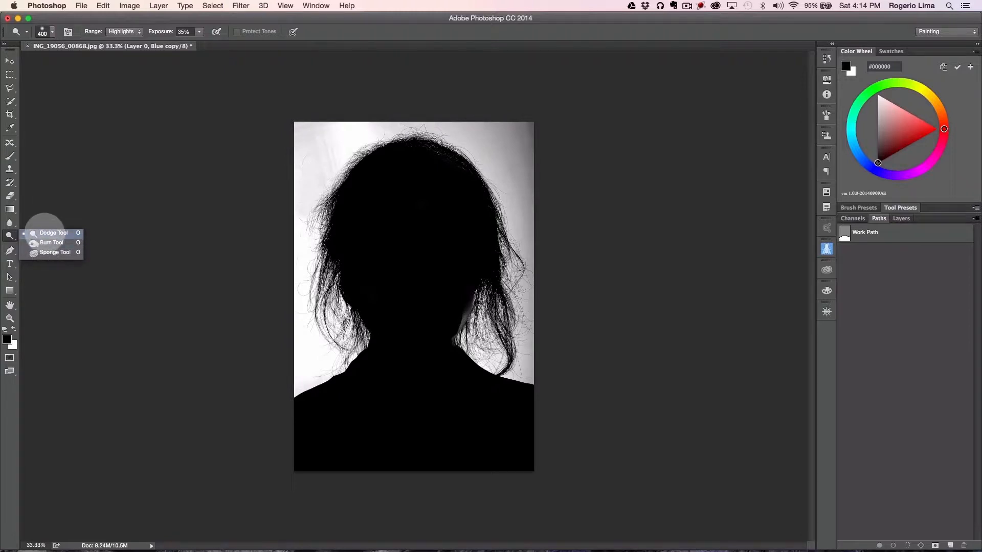
pyautogui.moveTo(54, 230); pyautogui.dragTo(51, 244)
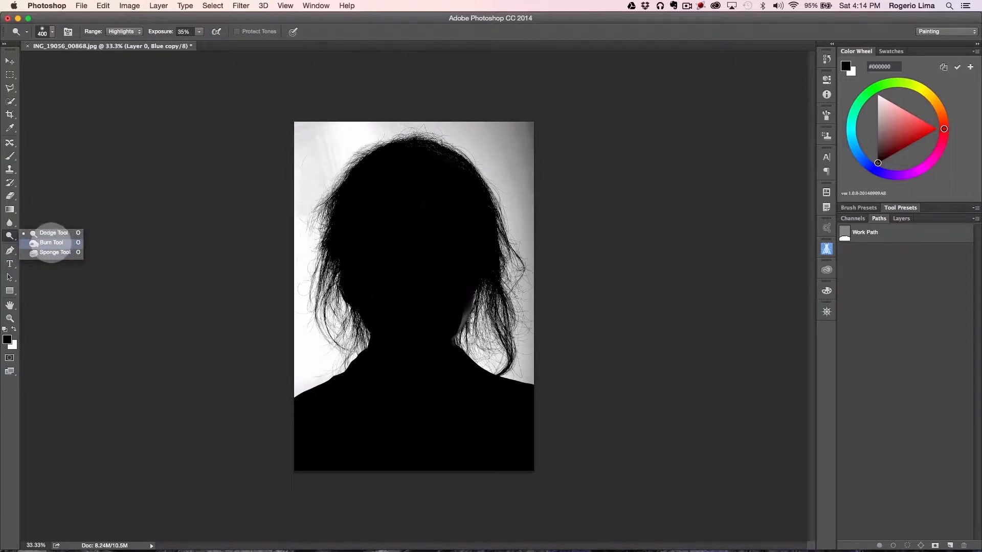
pyautogui.click(51, 243)
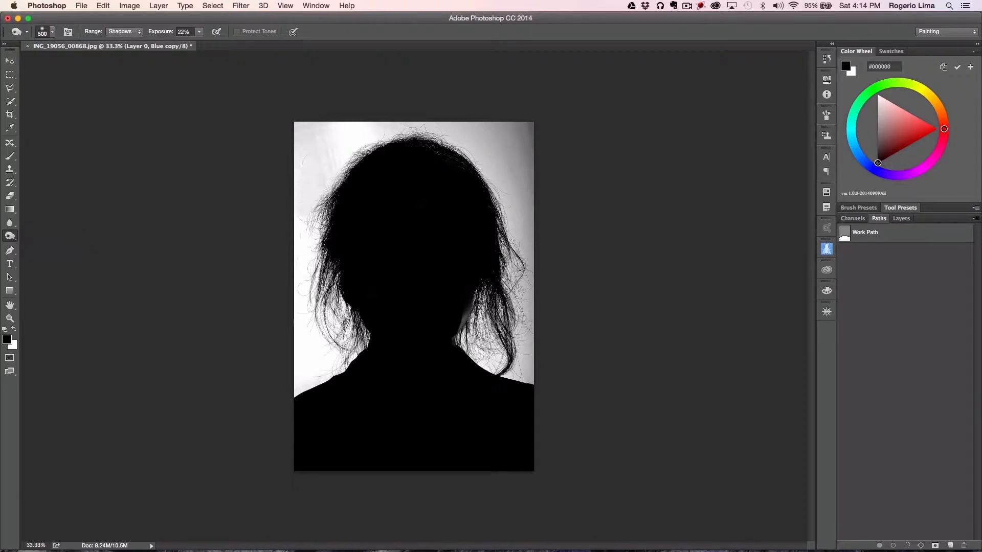
pyautogui.press('super+equal')
pyautogui.press('super+equal')
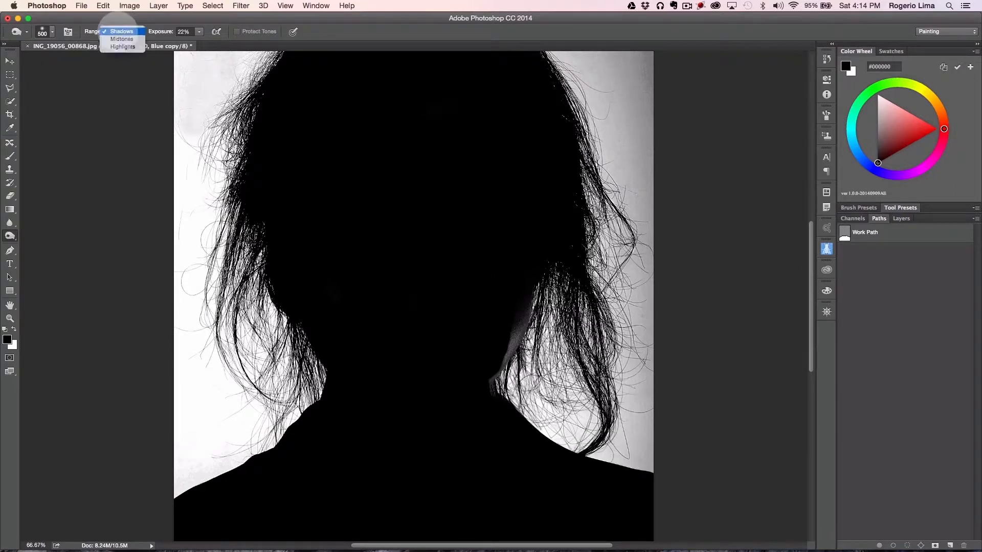
pyautogui.click(122, 39)
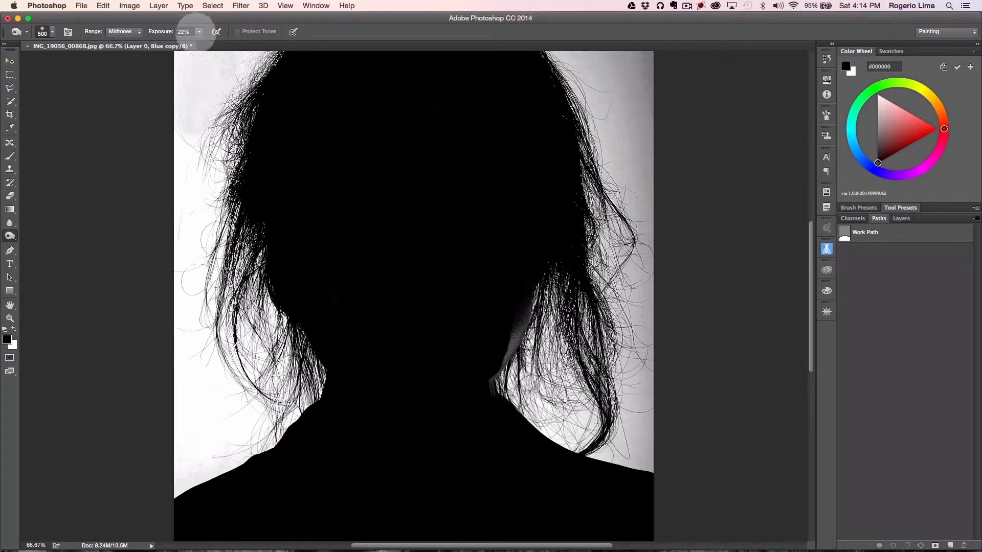
pyautogui.moveTo(201, 42); pyautogui.dragTo(240, 42)
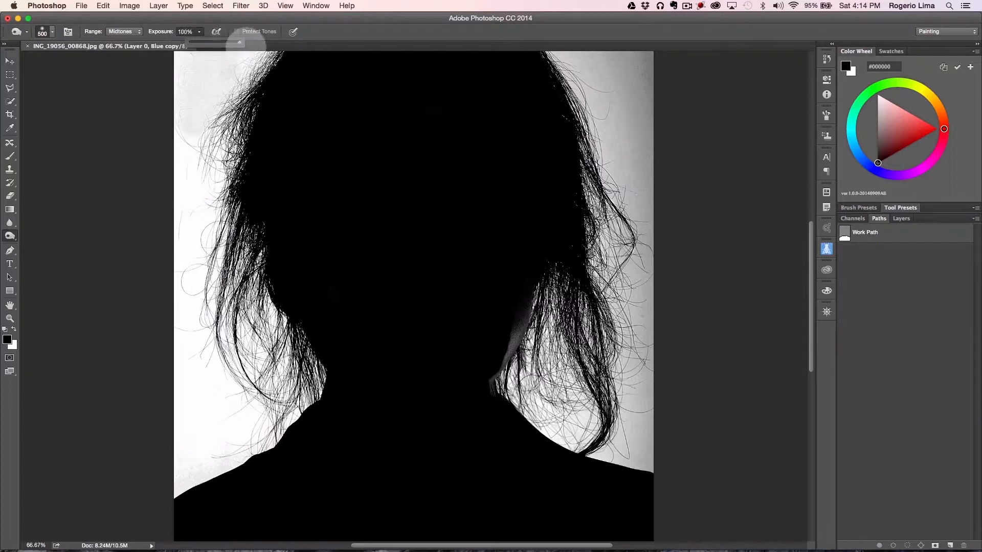
pyautogui.click(192, 32)
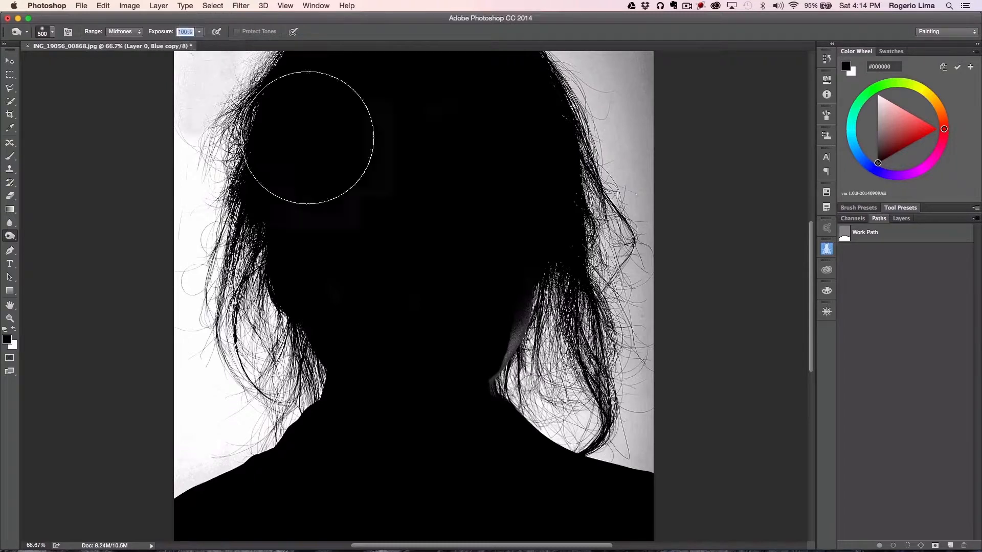
# Step: Burn the leftover grey edge along the jaw and neck to black with a size 200 brush
pyautogui.press('[')
pyautogui.press('[')
pyautogui.press('[')
pyautogui.press('[')
pyautogui.press('[')
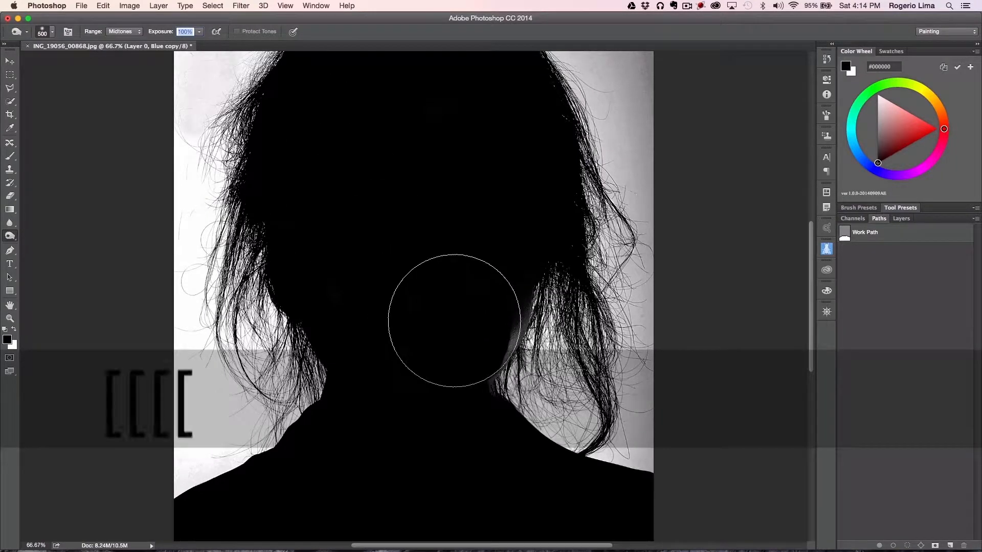
pyautogui.press('[')
pyautogui.press('[')
pyautogui.press('[')
pyautogui.press('[')
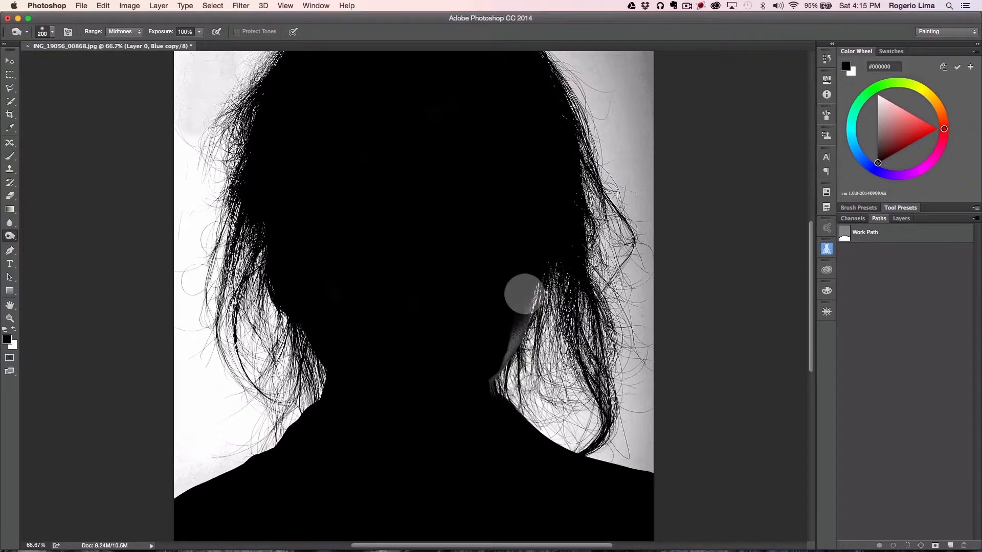
pyautogui.moveTo(511, 311); pyautogui.dragTo(500, 386)
pyautogui.moveTo(509, 287); pyautogui.dragTo(499, 387)
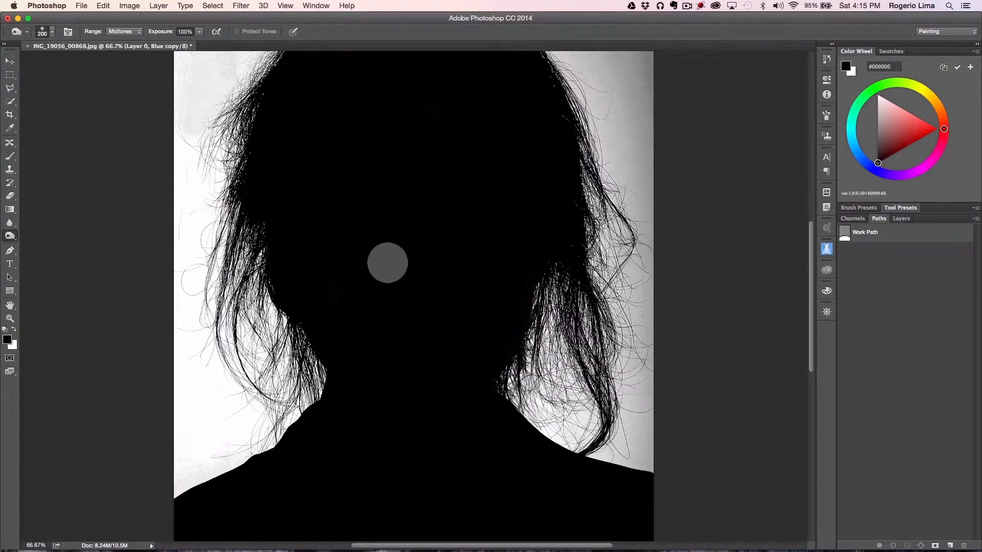
# Step: Burn the light strands inside the crown of the hair with a size 100 brush
pyautogui.scroll(5, 387, 262)
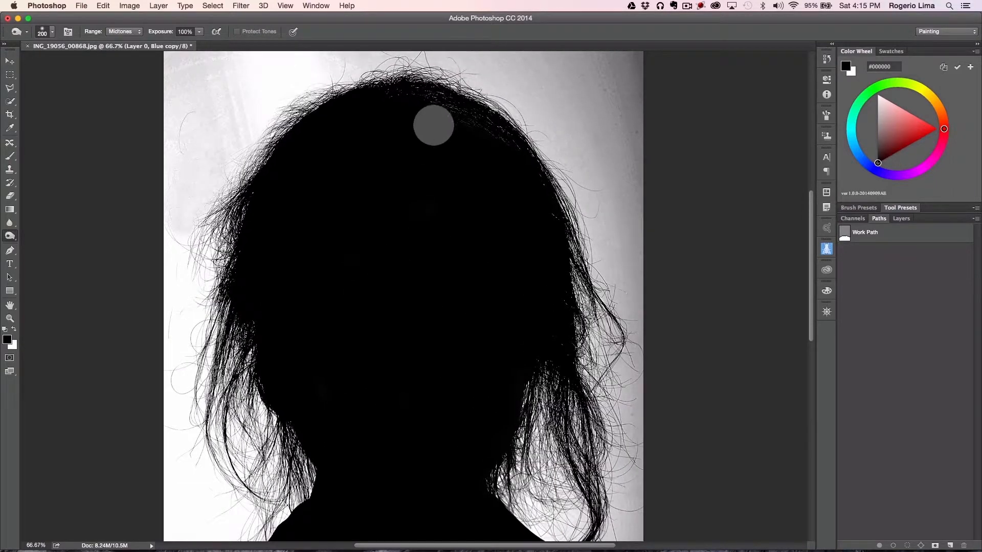
pyautogui.press('[')
pyautogui.press('[')
pyautogui.press('[')
pyautogui.press('[')
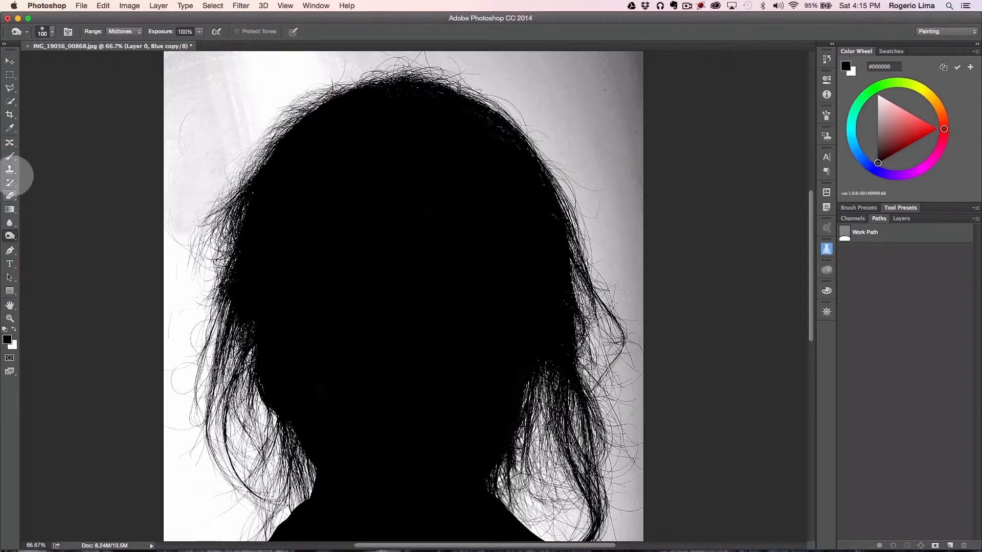
# Step: Paint the remaining light gaps just inside the hair outline black with a size 60 brush, and undo the last stroke
pyautogui.click(10, 156)
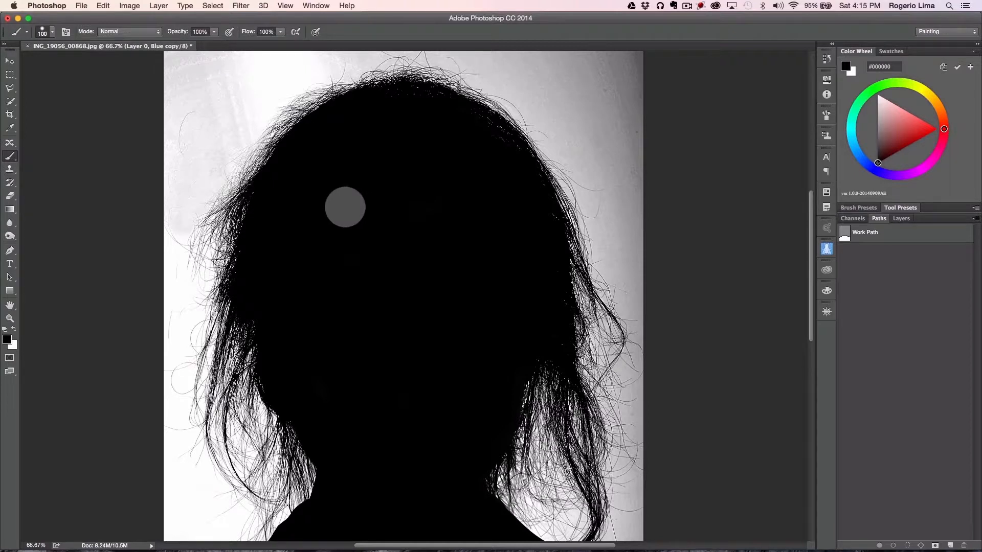
pyautogui.press('[')
pyautogui.press('[')
pyautogui.press('[')
pyautogui.press('[')
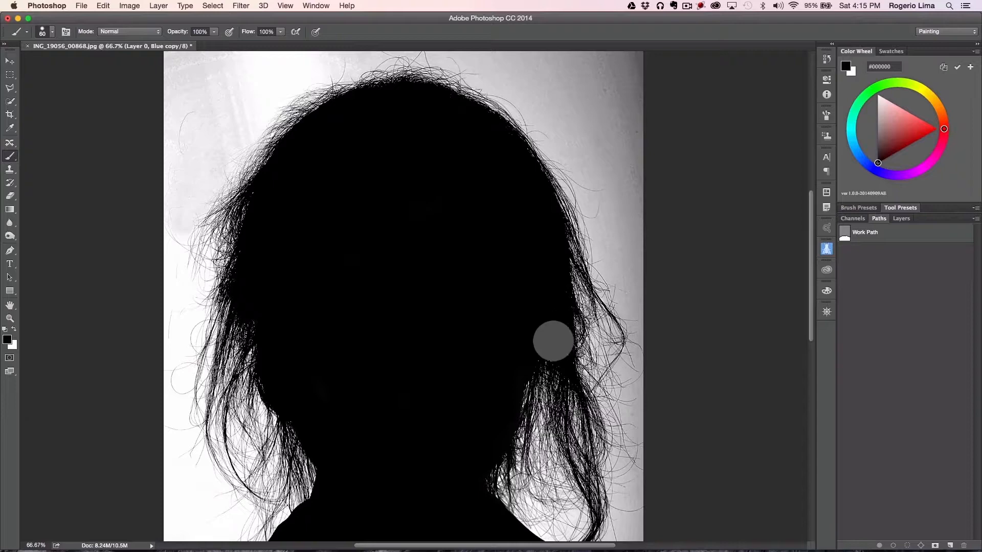
pyautogui.press('super+z')
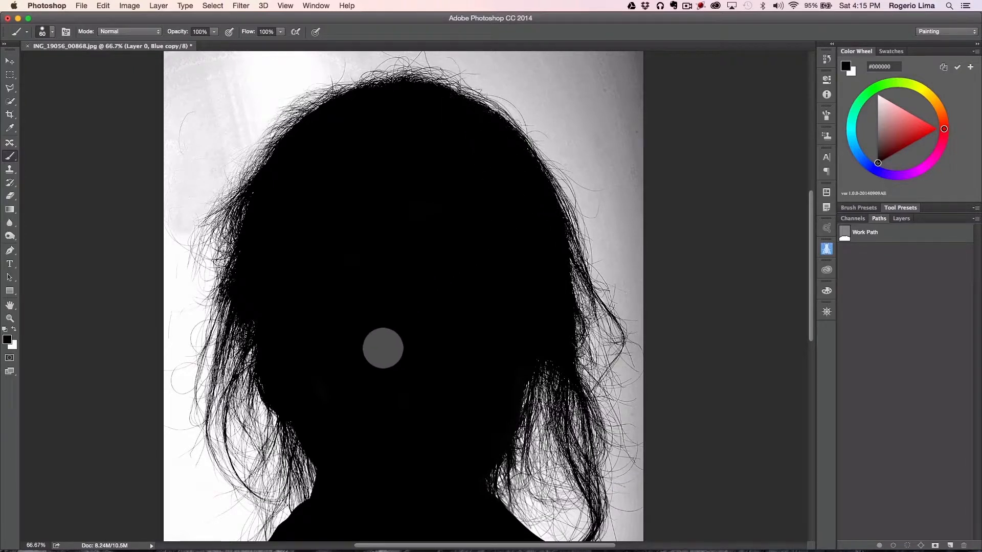
# Step: Dodge the grey background around the head and hair to white, using the Highlights range, 100% exposure and brush size 400
pyautogui.press('super+minus')
pyautogui.press('super+minus')
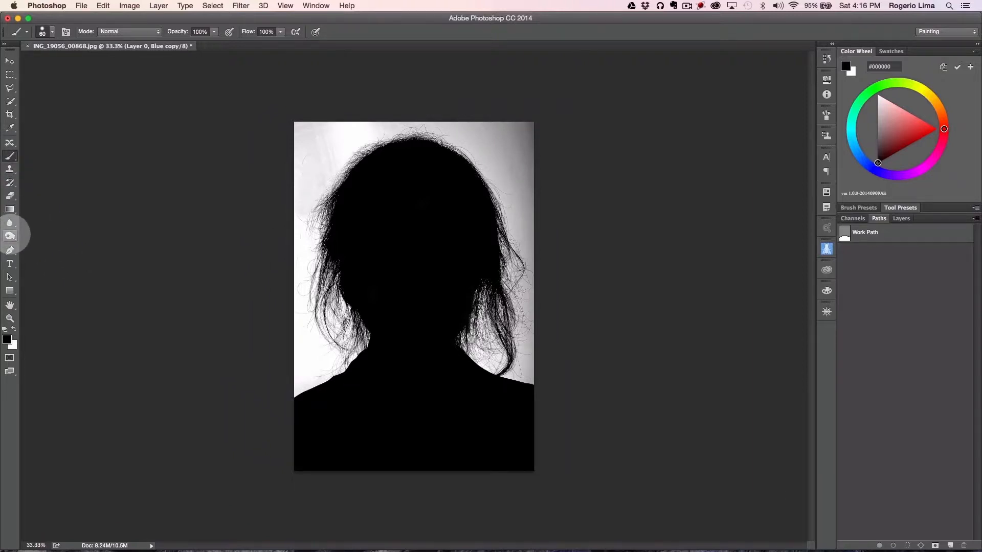
pyautogui.click(10, 236)
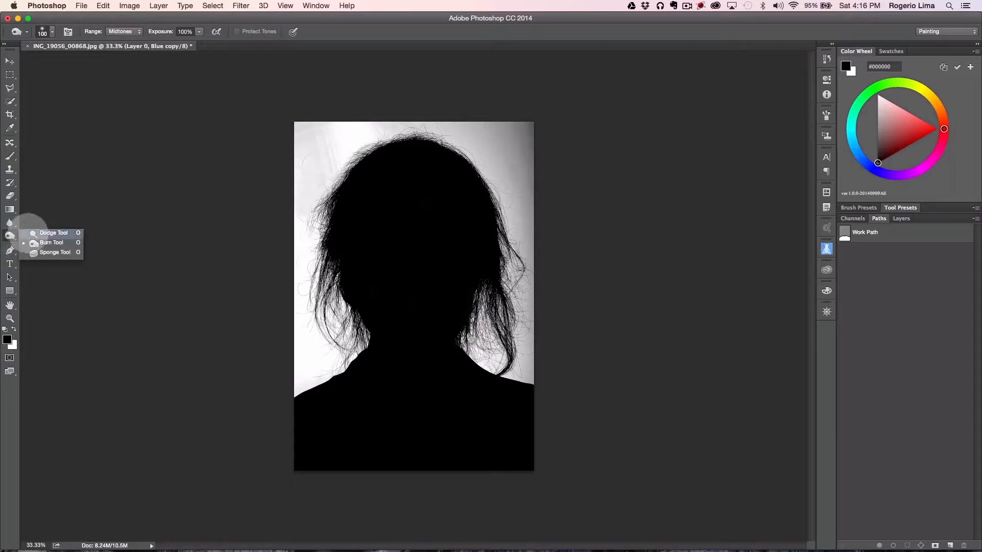
pyautogui.click(33, 233)
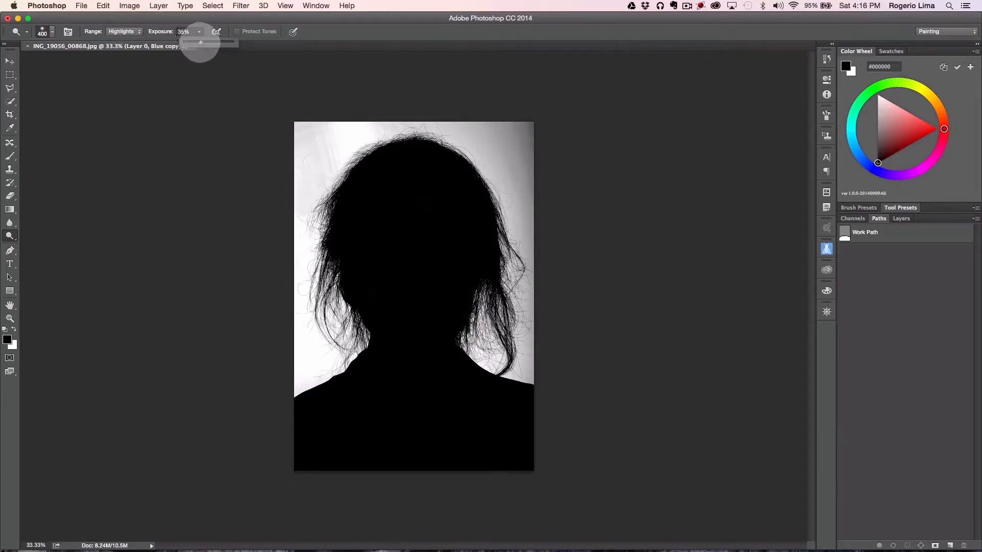
pyautogui.moveTo(200, 42); pyautogui.dragTo(240, 32)
pyautogui.moveTo(509, 177)
pyautogui.mouseDown()
pyautogui.moveTo(512, 127)
pyautogui.moveTo(527, 174)
pyautogui.moveTo(517, 166)
pyautogui.moveTo(520, 107)
pyautogui.moveTo(554, 150)
pyautogui.moveTo(549, 127)
pyautogui.moveTo(534, 143)
pyautogui.moveTo(438, 116)
pyautogui.moveTo(482, 118)
pyautogui.moveTo(531, 184)
pyautogui.mouseUp()
pyautogui.moveTo(463, 155)
pyautogui.mouseDown()
pyautogui.moveTo(532, 185)
pyautogui.moveTo(532, 202)
pyautogui.moveTo(495, 200)
pyautogui.moveTo(536, 258)
pyautogui.moveTo(499, 221)
pyautogui.moveTo(536, 287)
pyautogui.moveTo(502, 238)
pyautogui.moveTo(530, 295)
pyautogui.moveTo(495, 273)
pyautogui.moveTo(472, 311)
pyautogui.moveTo(534, 362)
pyautogui.mouseUp()
pyautogui.moveTo(529, 304)
pyautogui.mouseDown()
pyautogui.moveTo(548, 352)
pyautogui.moveTo(525, 362)
pyautogui.moveTo(486, 315)
pyautogui.mouseUp()
pyautogui.moveTo(375, 224)
pyautogui.mouseDown()
pyautogui.moveTo(294, 236)
pyautogui.moveTo(290, 105)
pyautogui.moveTo(335, 123)
pyautogui.moveTo(317, 128)
pyautogui.moveTo(339, 136)
pyautogui.moveTo(329, 280)
pyautogui.moveTo(351, 310)
pyautogui.mouseUp()
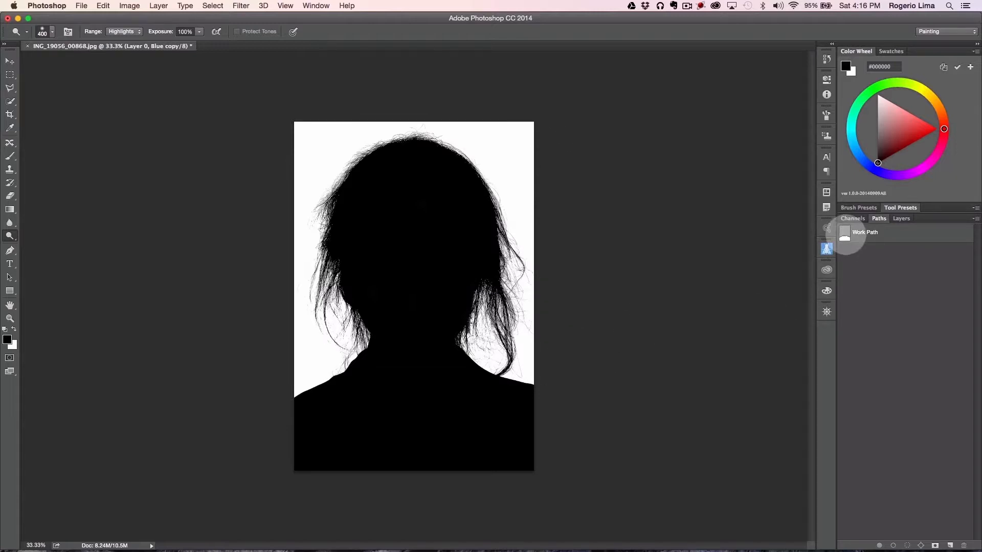
# Step: Invert the Blue copy channel so that the figure is white on a black background
pyautogui.click(852, 218)
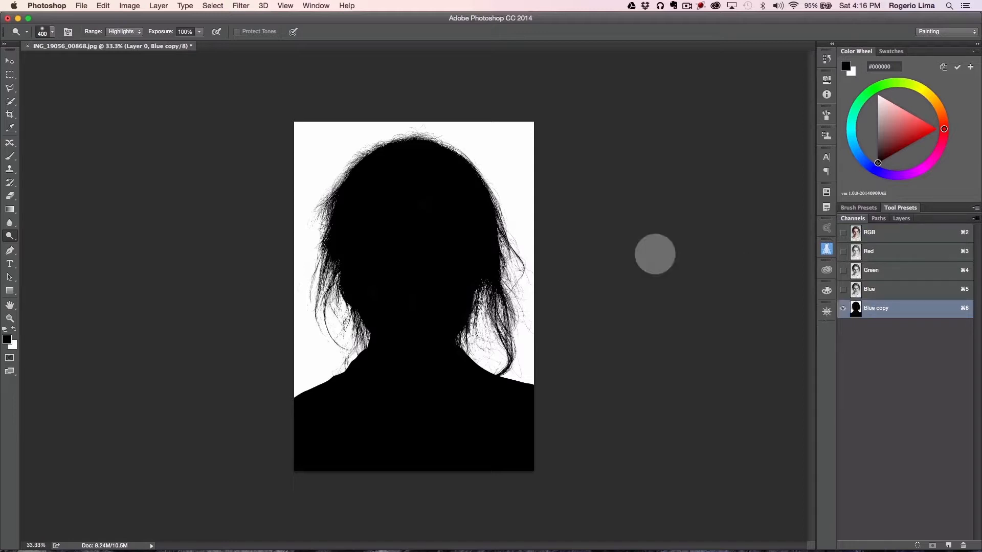
pyautogui.click(129, 6)
pyautogui.moveTo(204, 33)
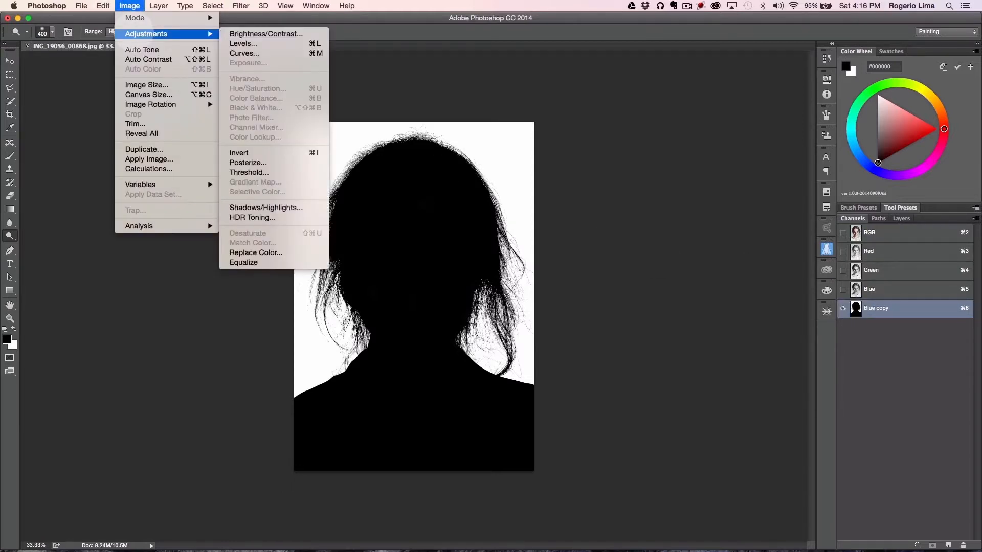
pyautogui.click(233, 153)
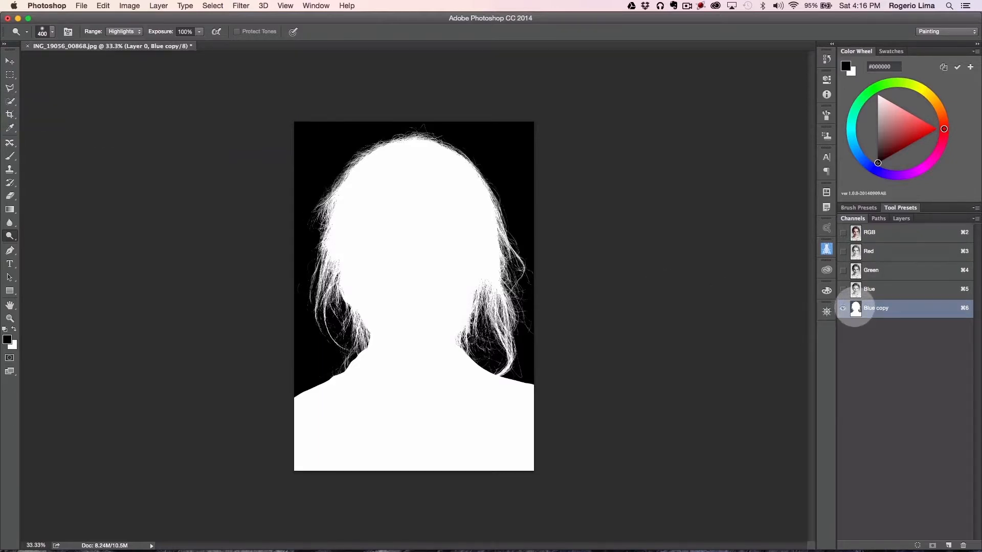
# Step: Load the Blue copy channel as a selection and make Layer 0 the active layer
pyautogui.moveTo(856, 307); pyautogui.dragTo(917, 544)
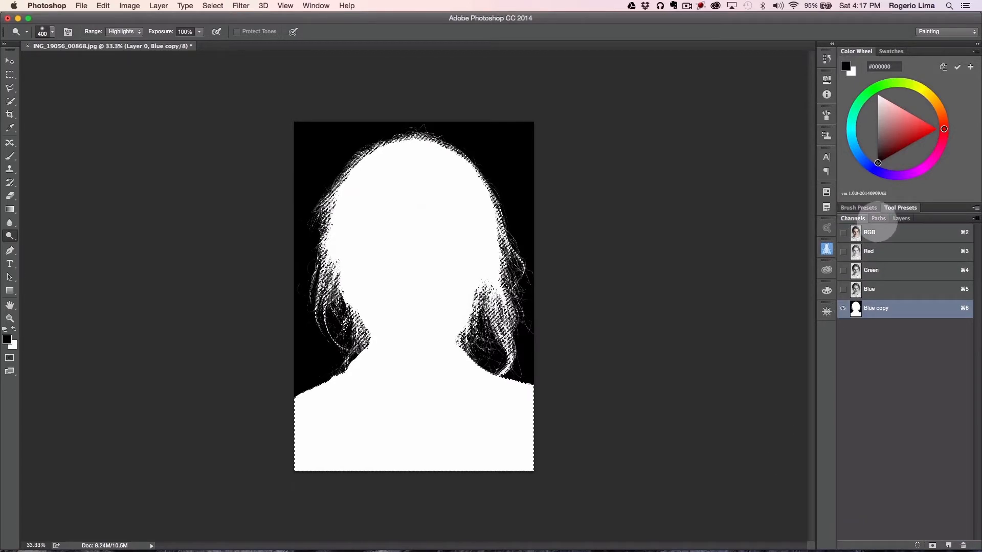
pyautogui.click(901, 218)
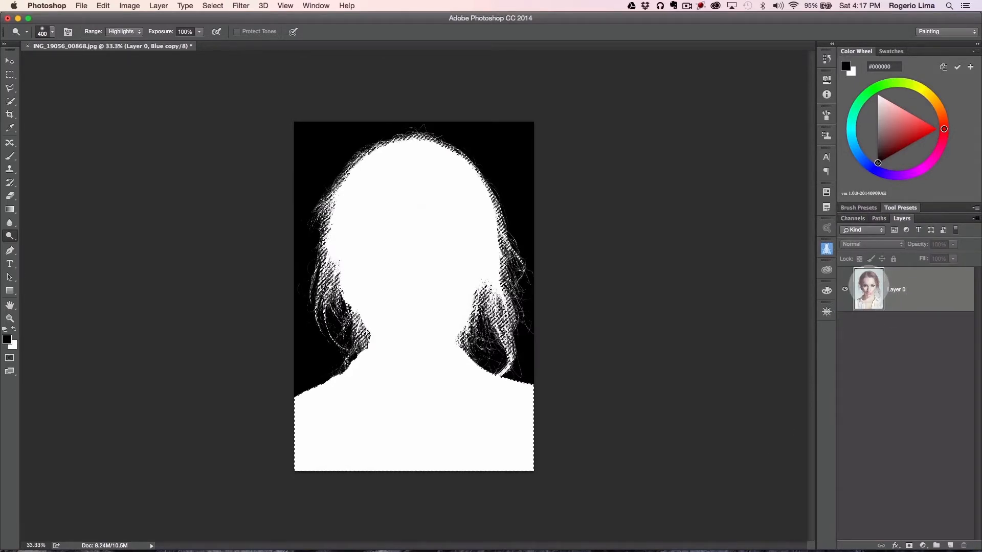
pyautogui.click(869, 289)
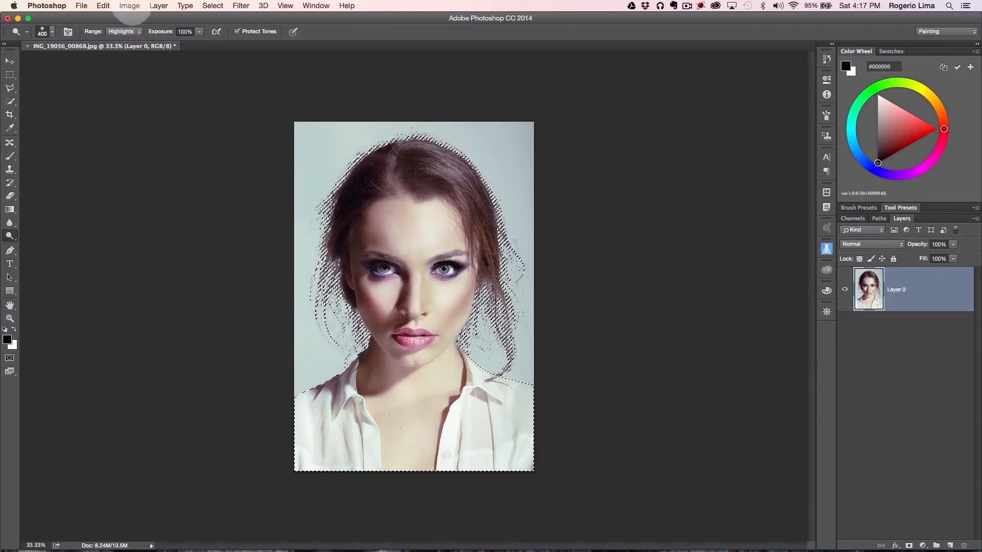
pyautogui.click(129, 6)
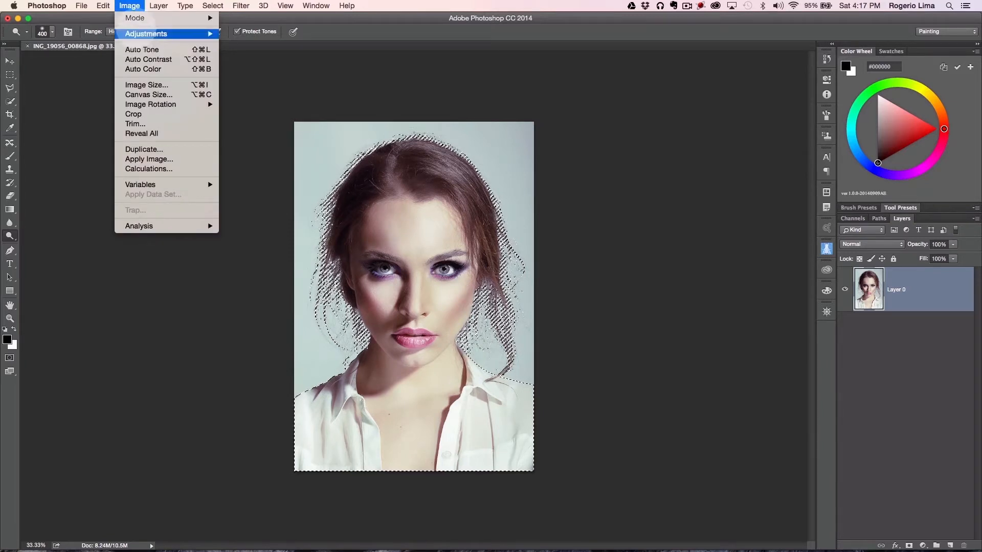
# Step: Try a layer mask on Layer 0 that hides the selected figure, and undo it
pyautogui.moveTo(158, 6)
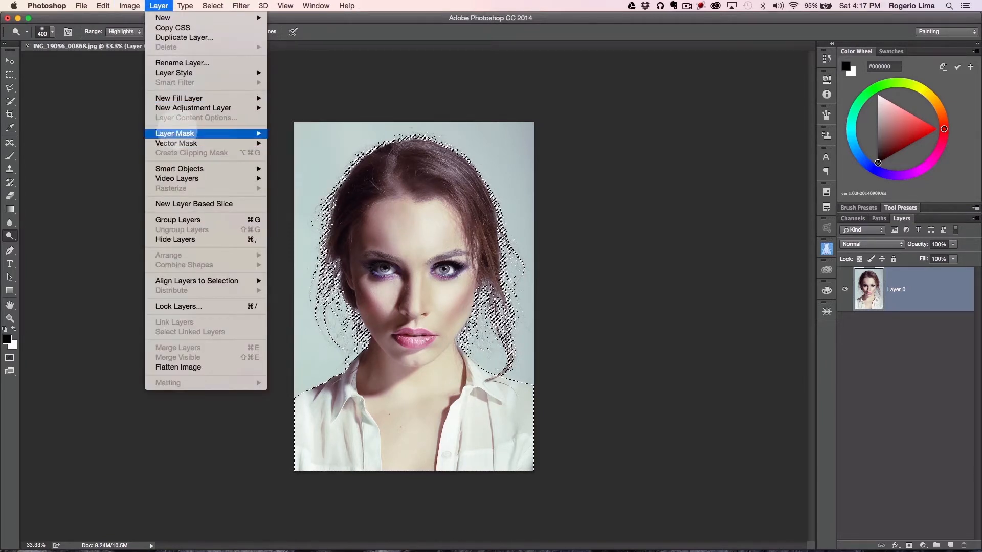
pyautogui.moveTo(205, 134)
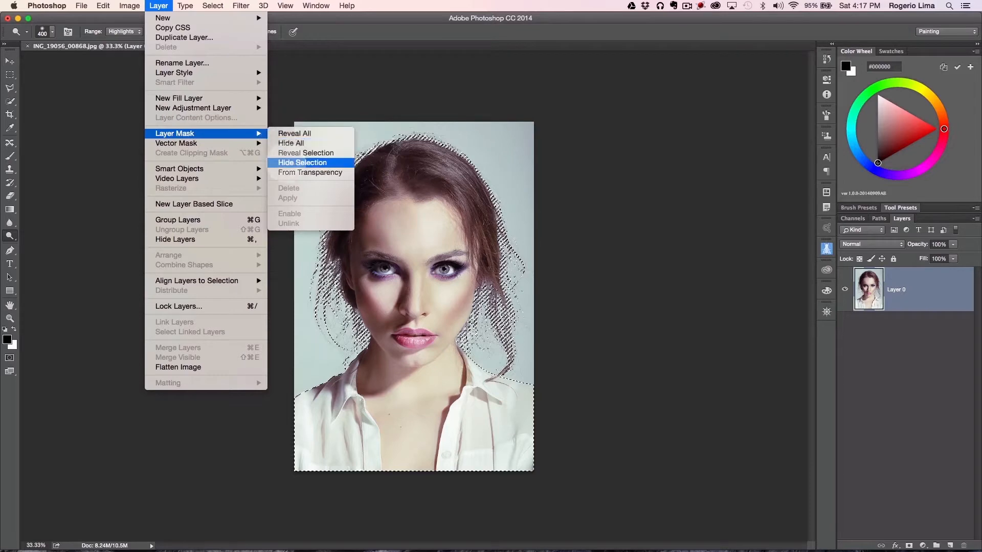
pyautogui.click(286, 163)
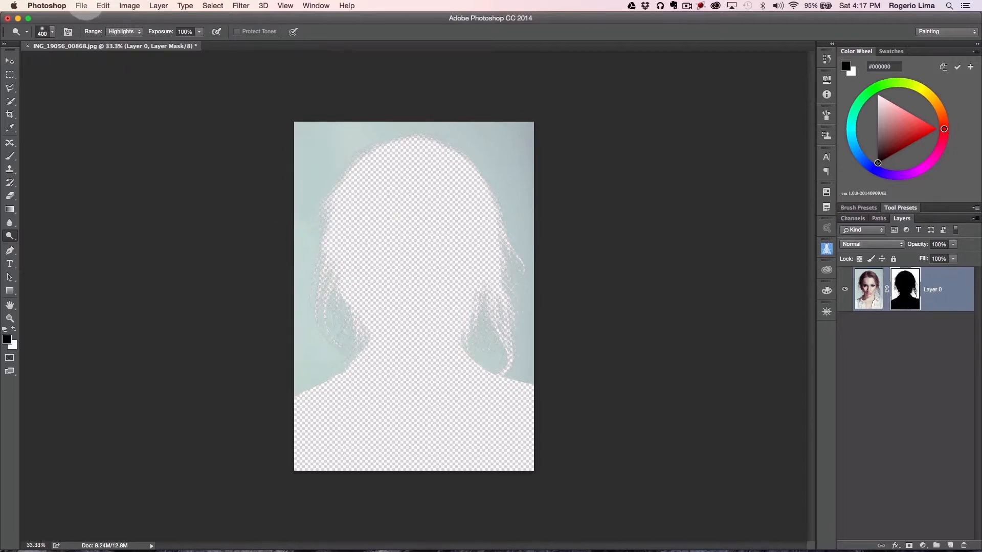
pyautogui.click(103, 6)
pyautogui.click(138, 24)
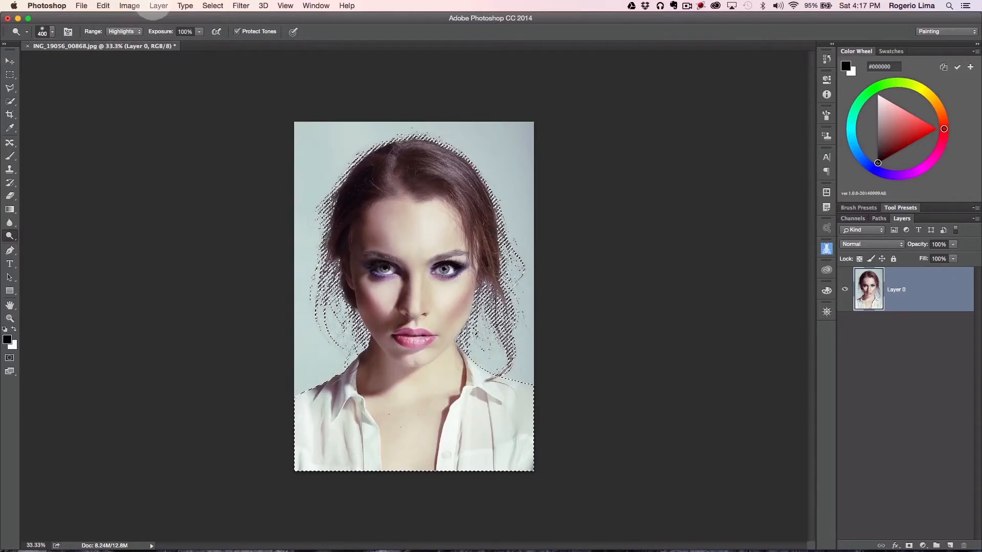
# Step: Add a layer mask to Layer 0 that reveals only the selected woman and her loose hair, hiding the background
pyautogui.click(156, 7)
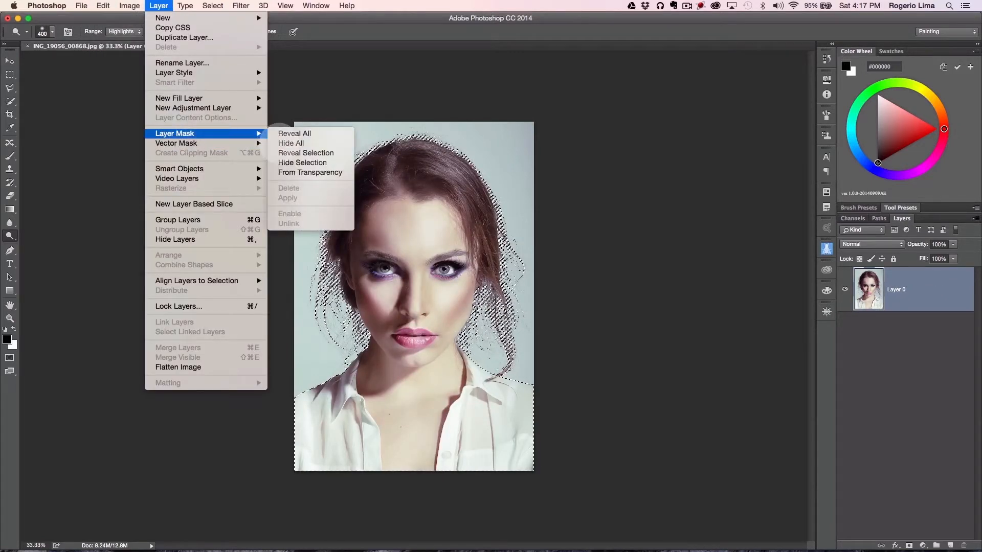
pyautogui.click(289, 152)
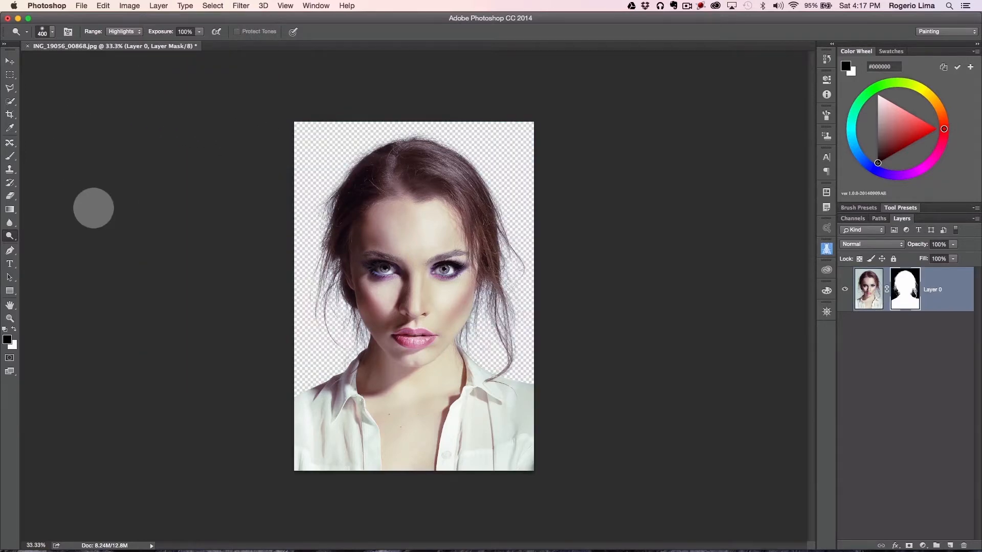
pyautogui.press('super+equal')
pyautogui.press('super+equal')
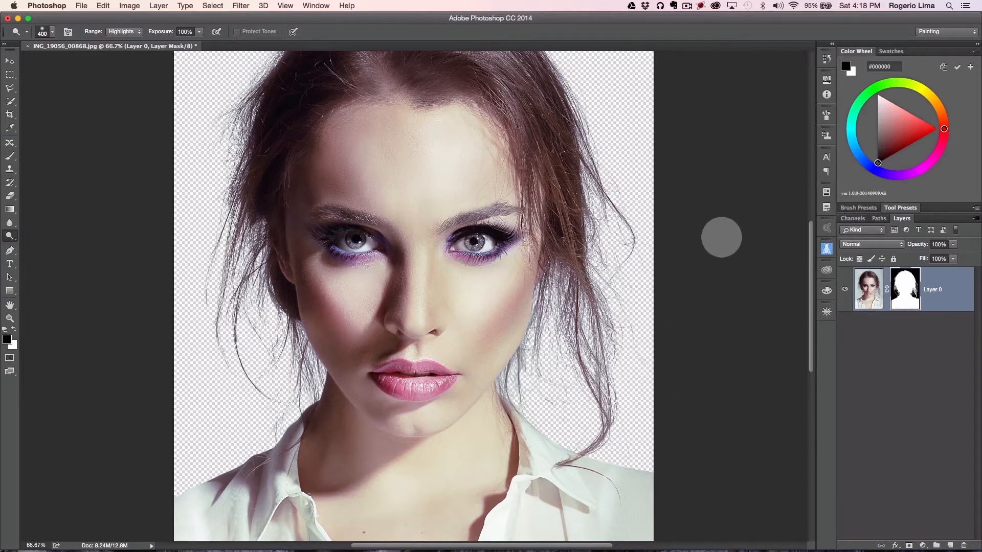
pyautogui.press('super+minus')
pyautogui.press('super+minus')
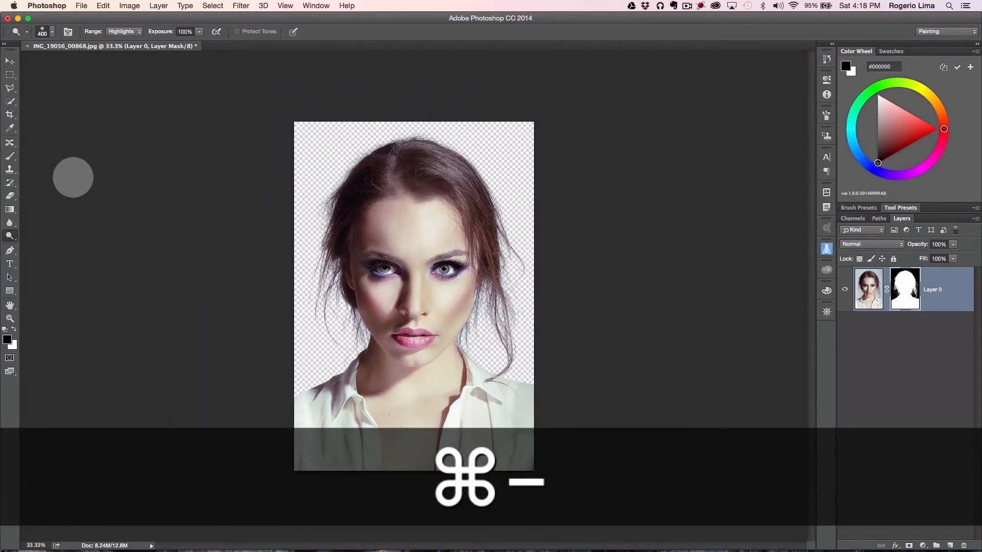